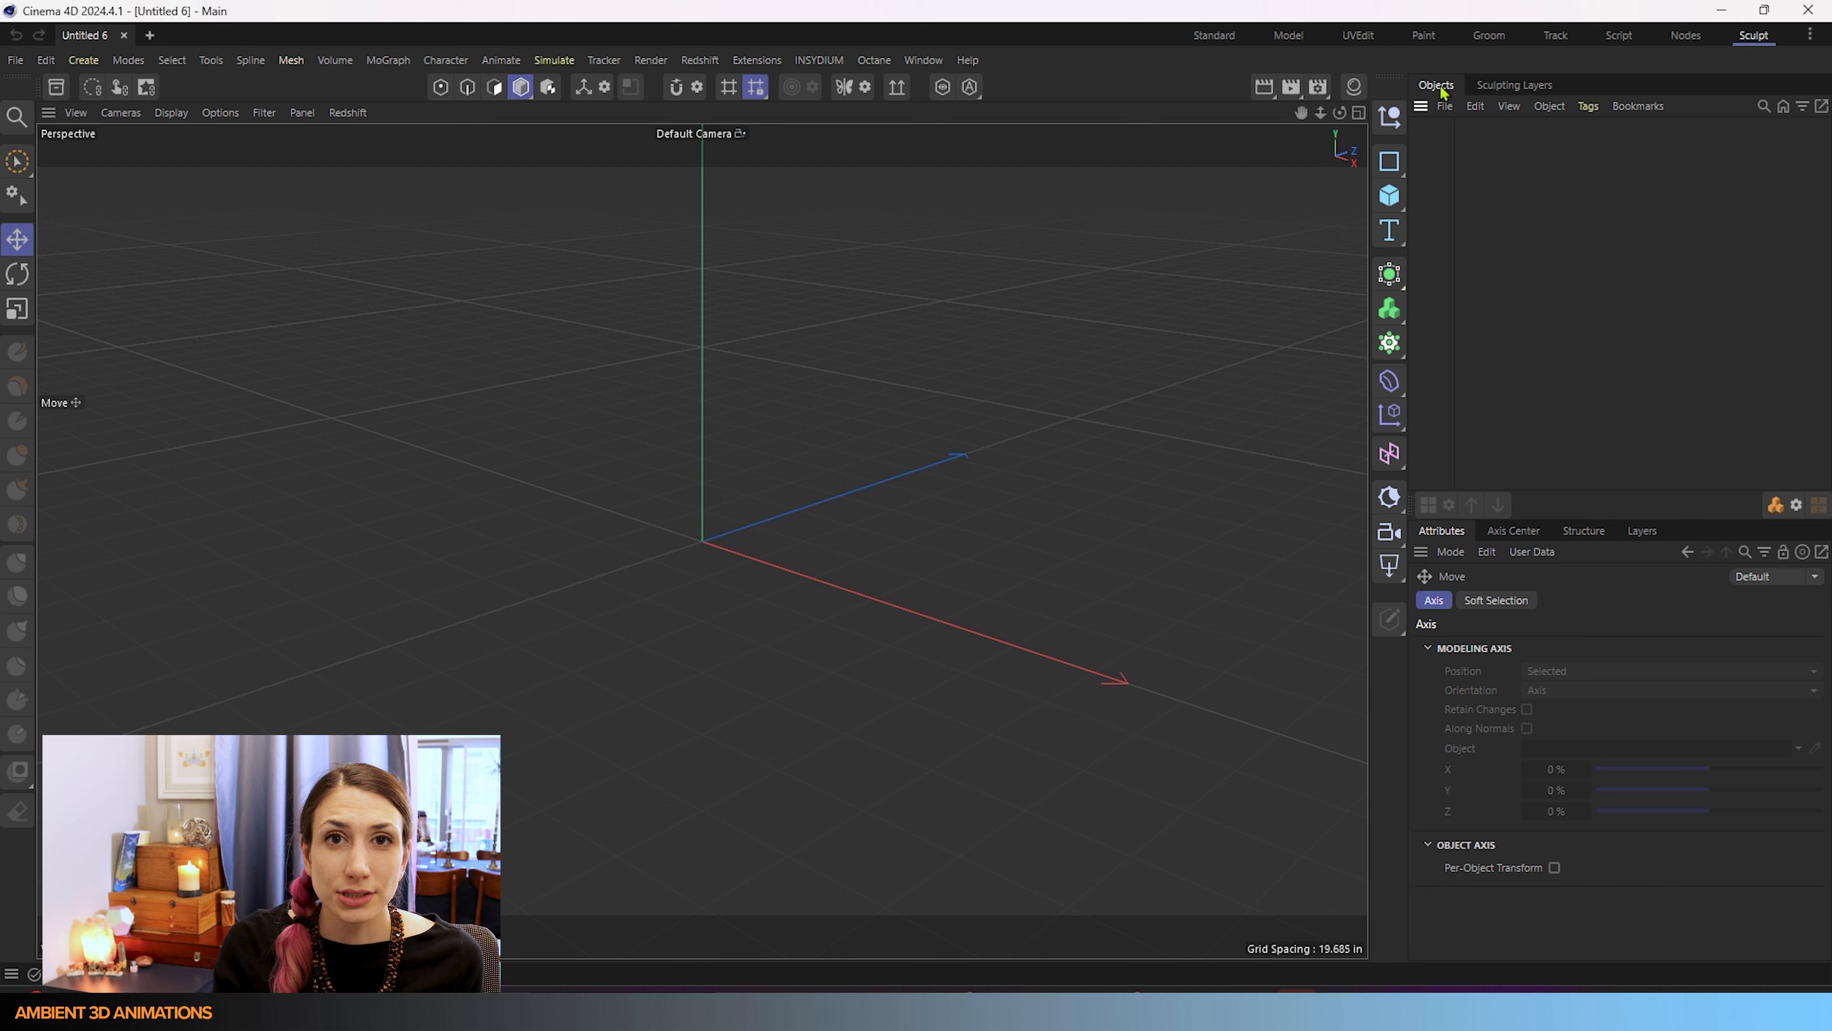
Add a sphere primitive and set its type to Hexahedron with 16 segments.
left_click(1395, 199)
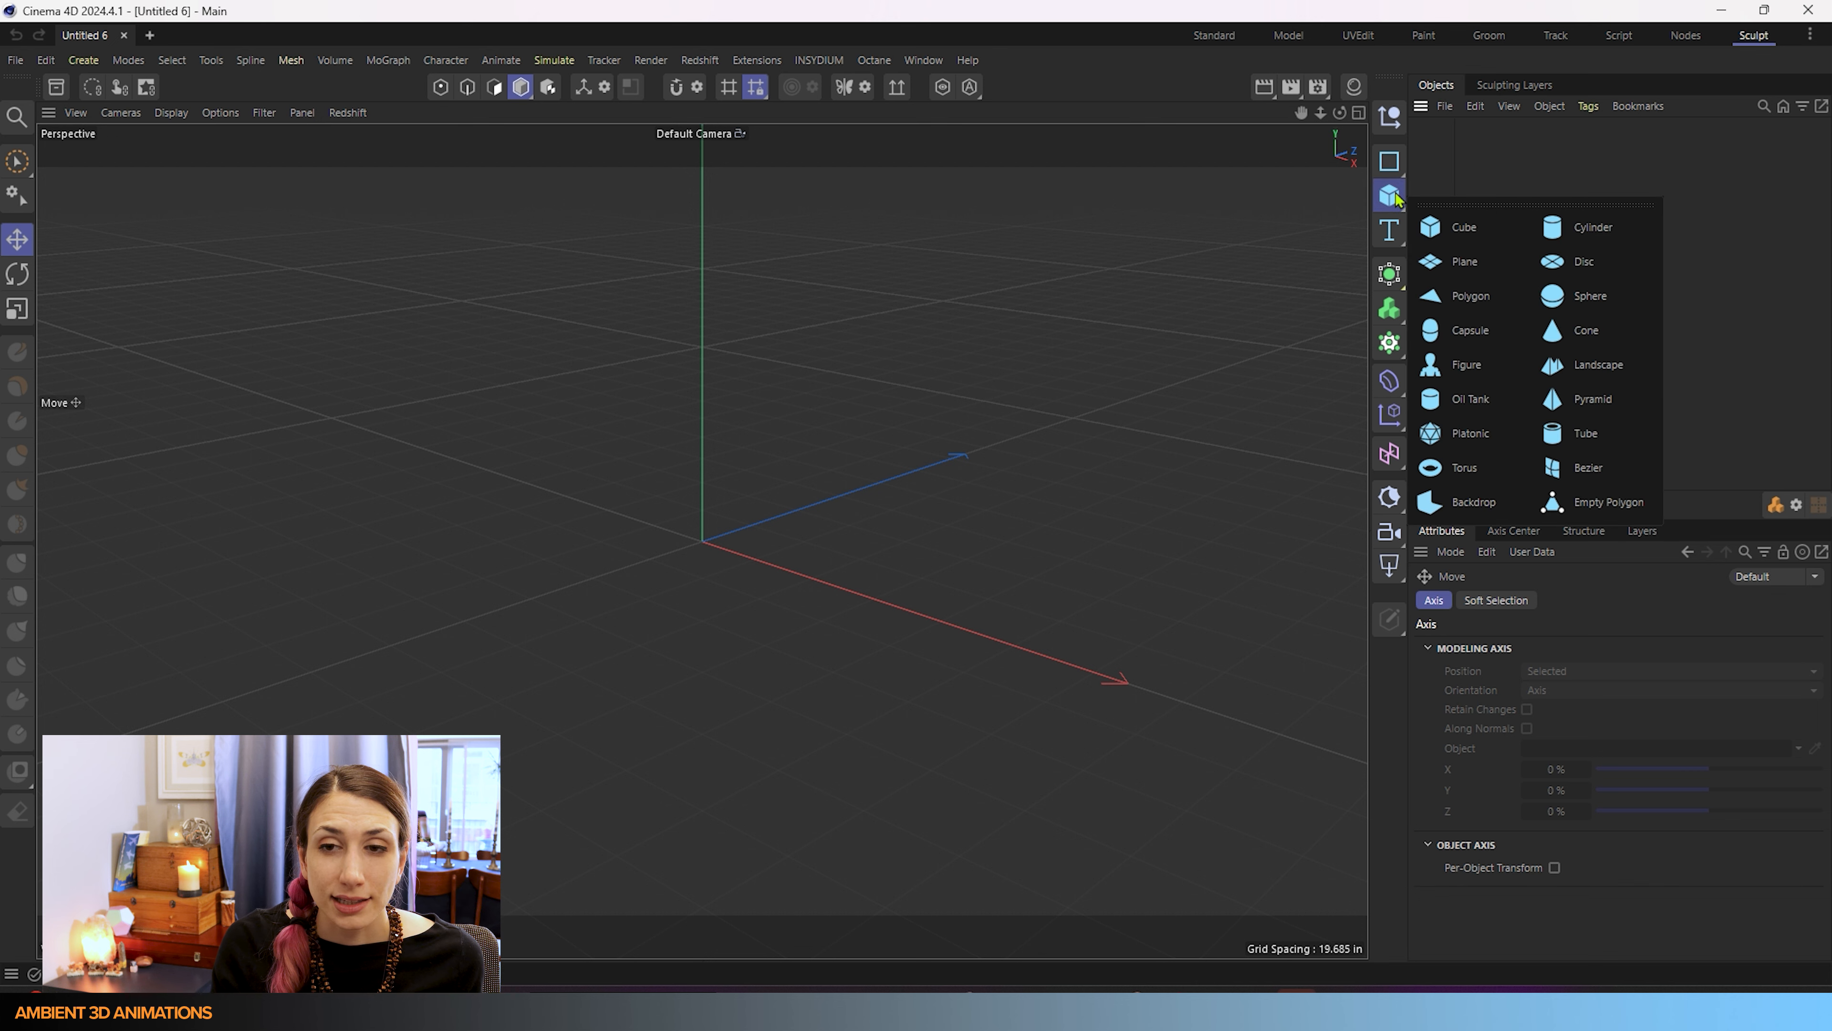
left_click(1620, 292)
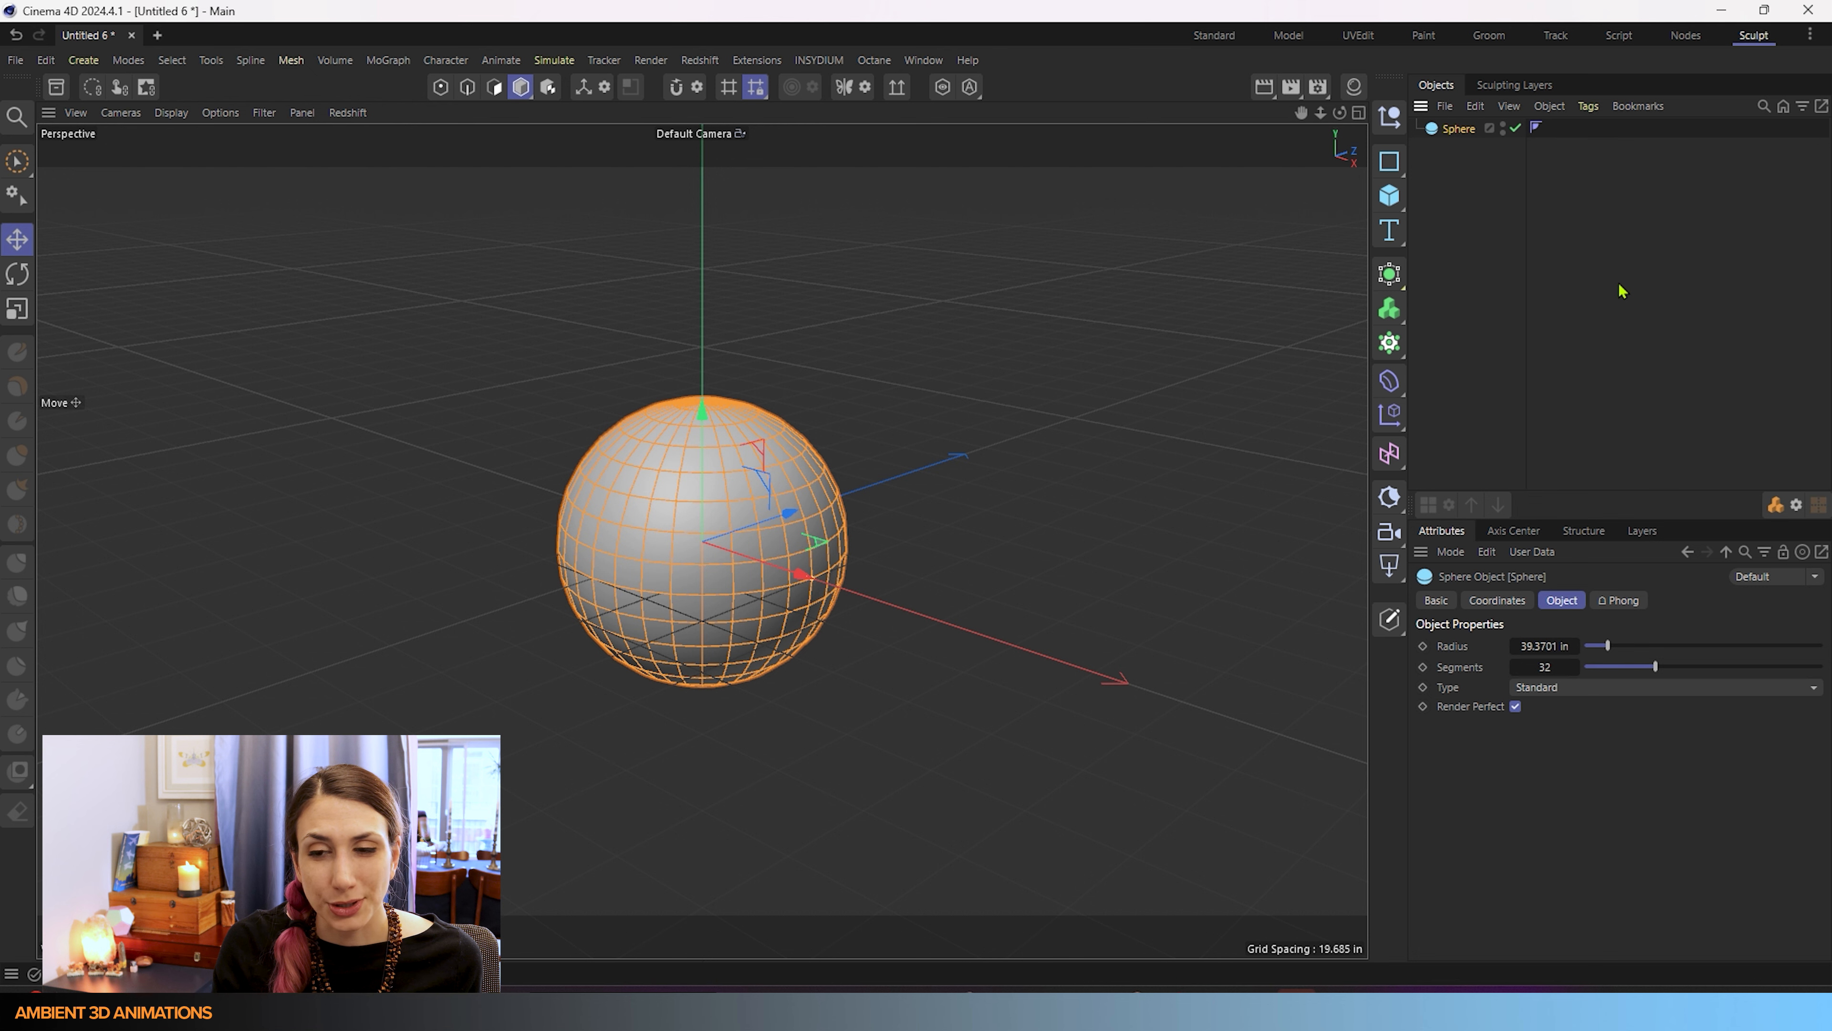
left_click(1632, 689)
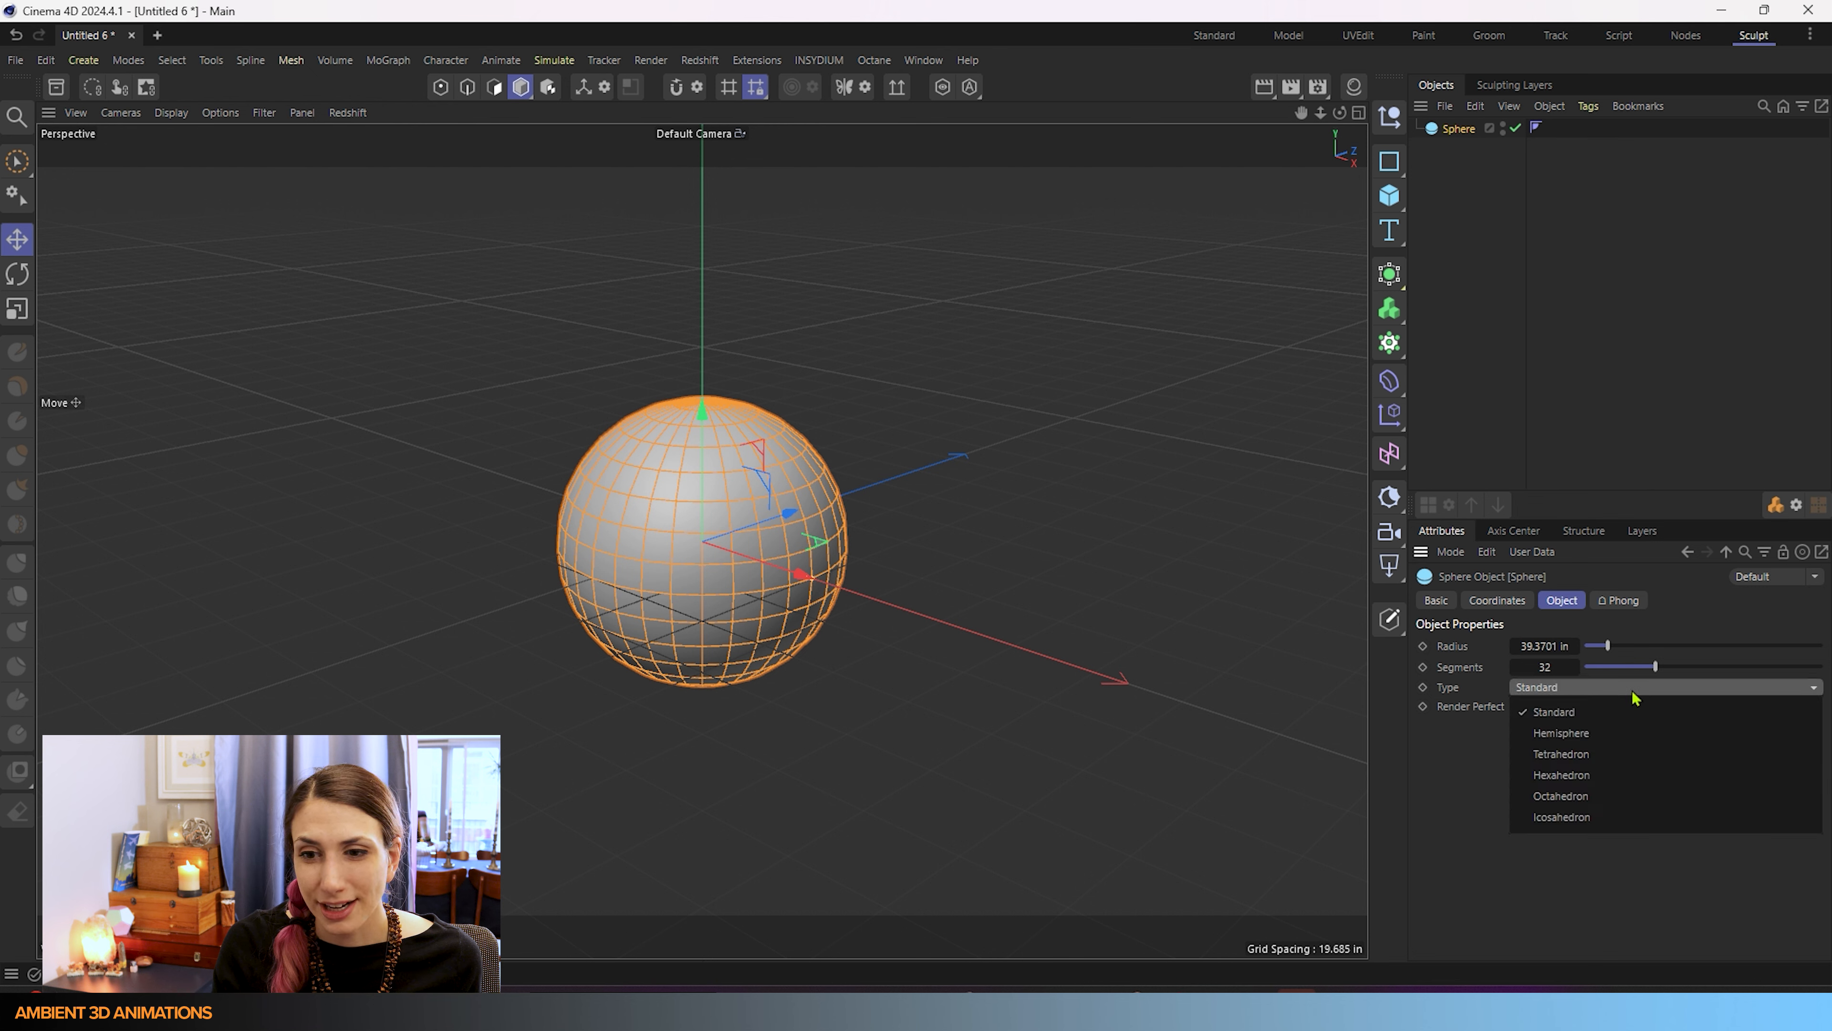
left_click(1564, 776)
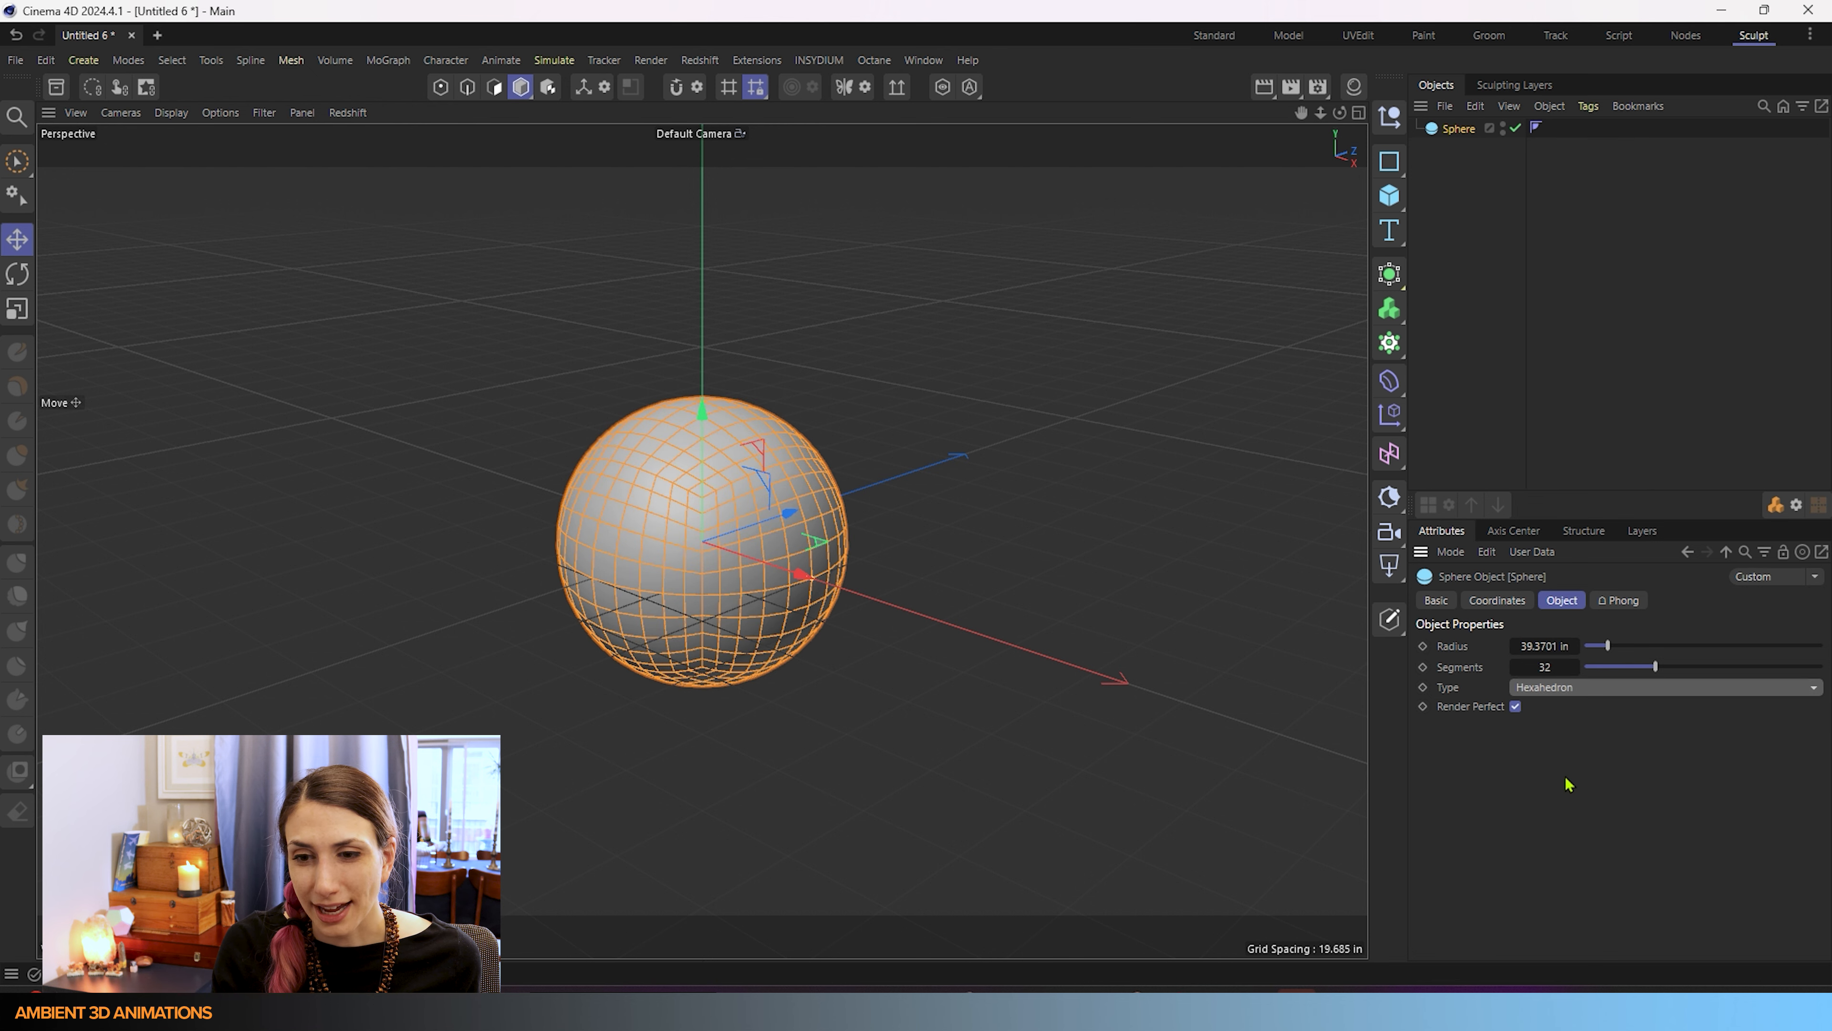
left_click(1544, 666)
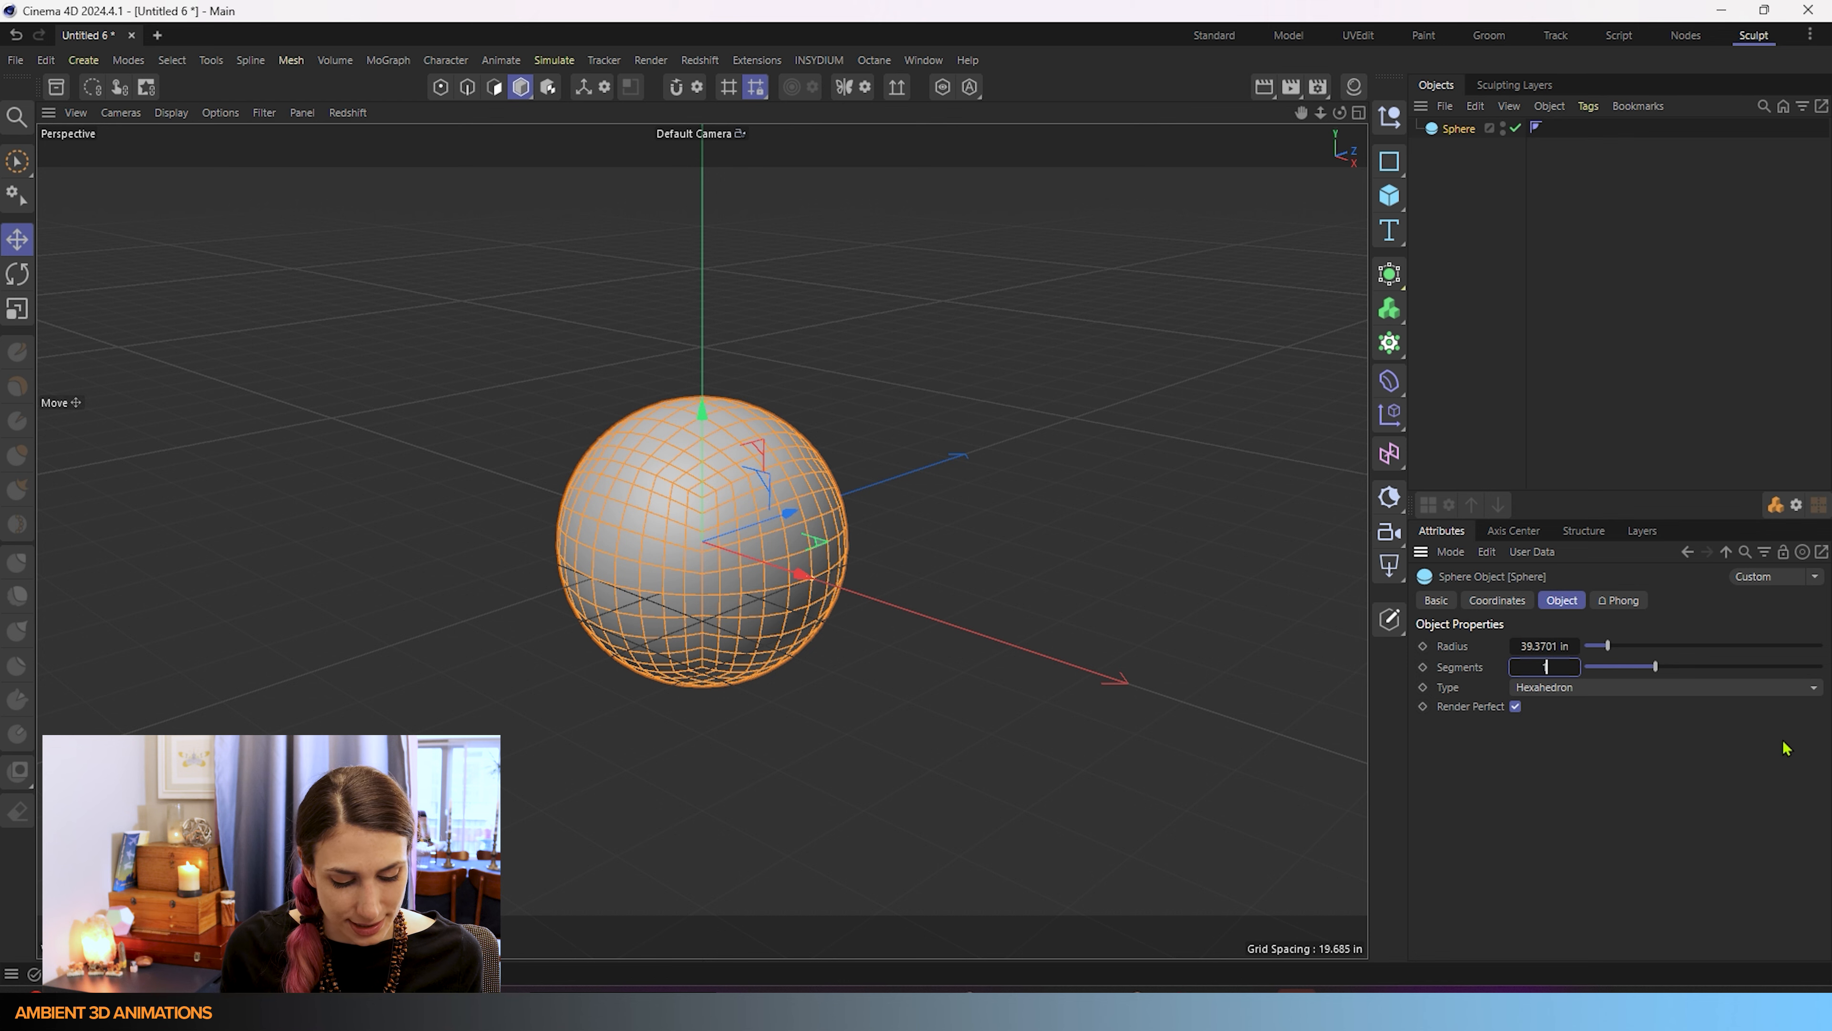
type("16")
key("Return")
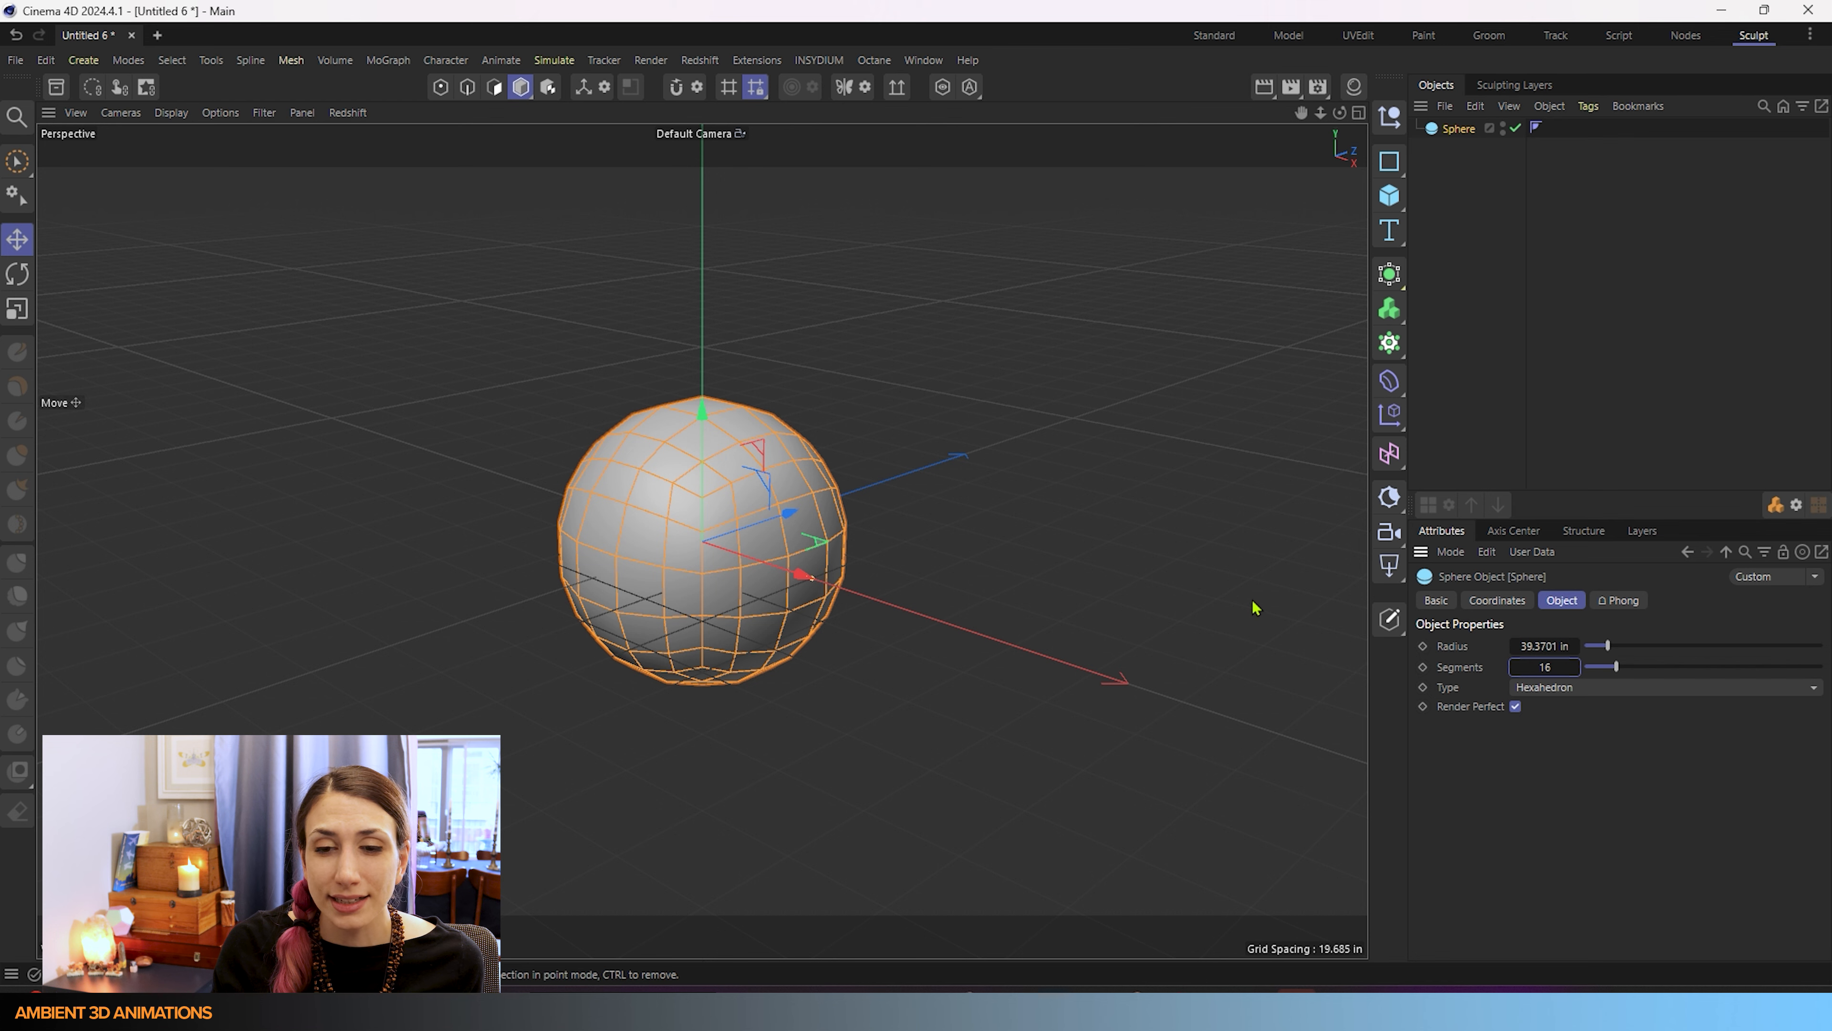
Make the sphere editable and place a duplicate of it alongside in the negative X direction.
left_click(1388, 619)
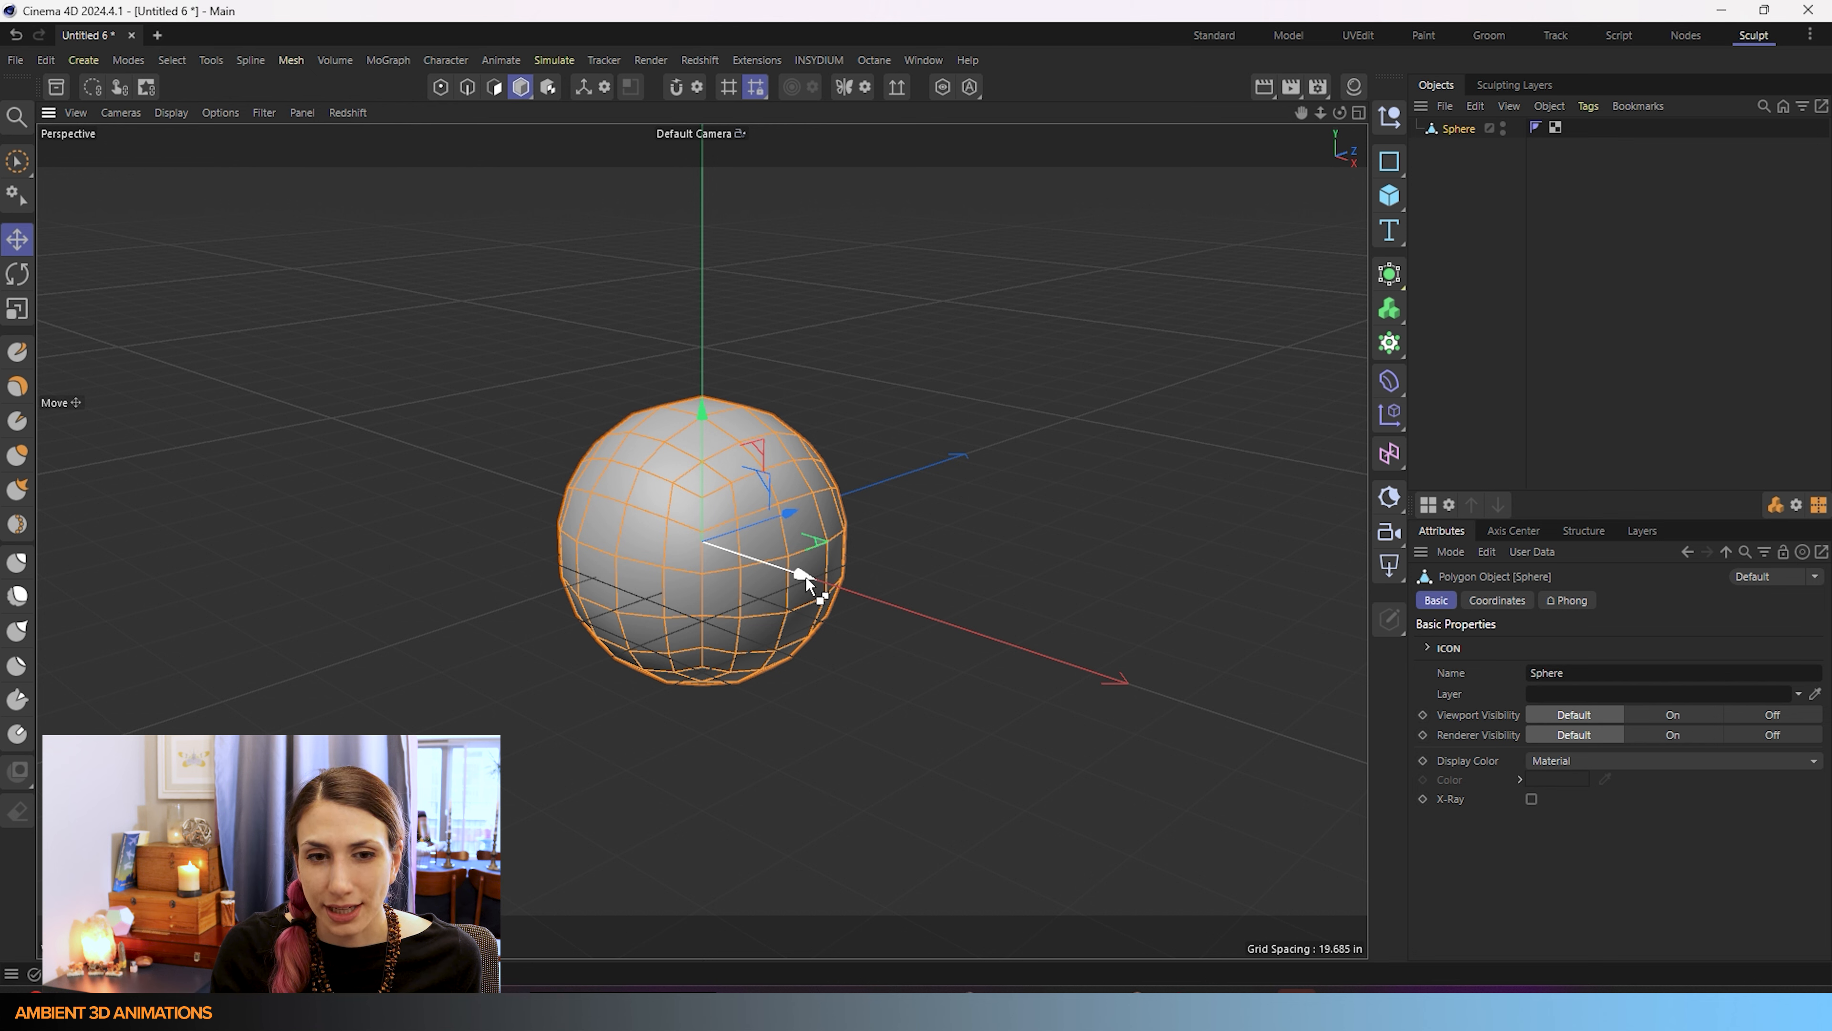
left_click_drag(806, 580, 546, 507, "ctrl")
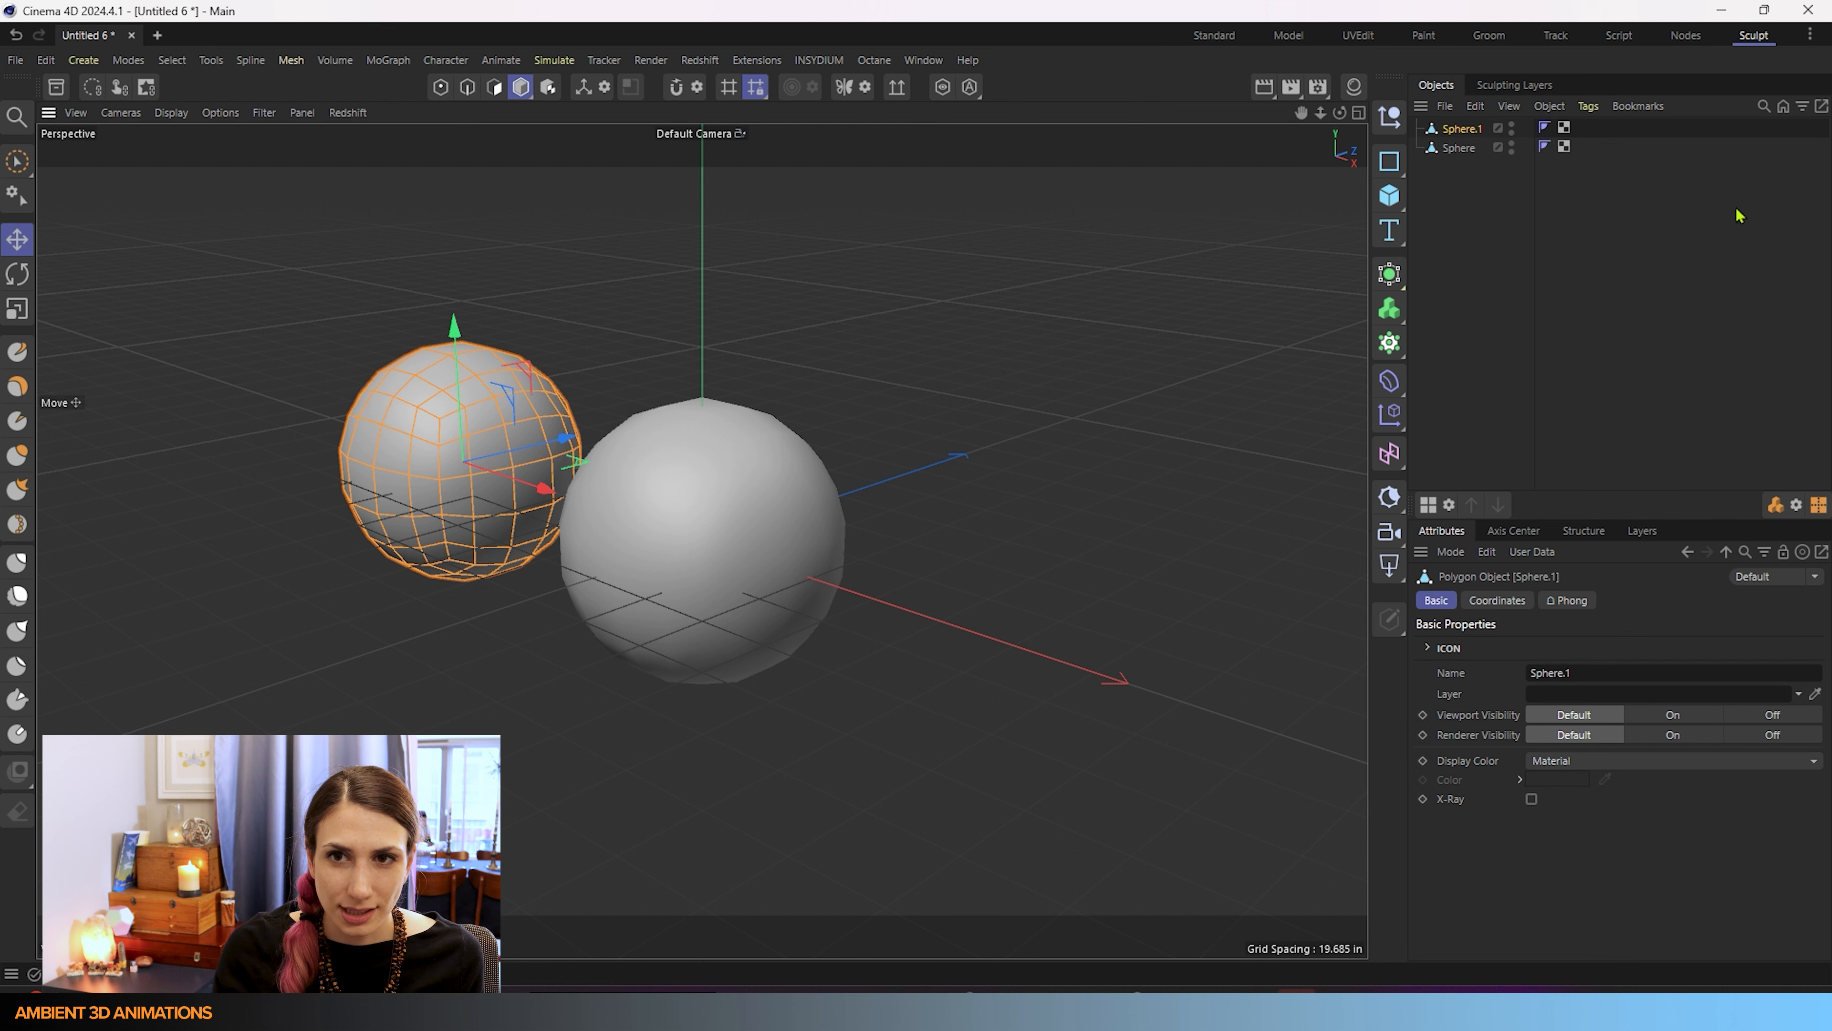
Rename the original sphere as Smooth.
left_click(1459, 148)
double_click(1460, 149)
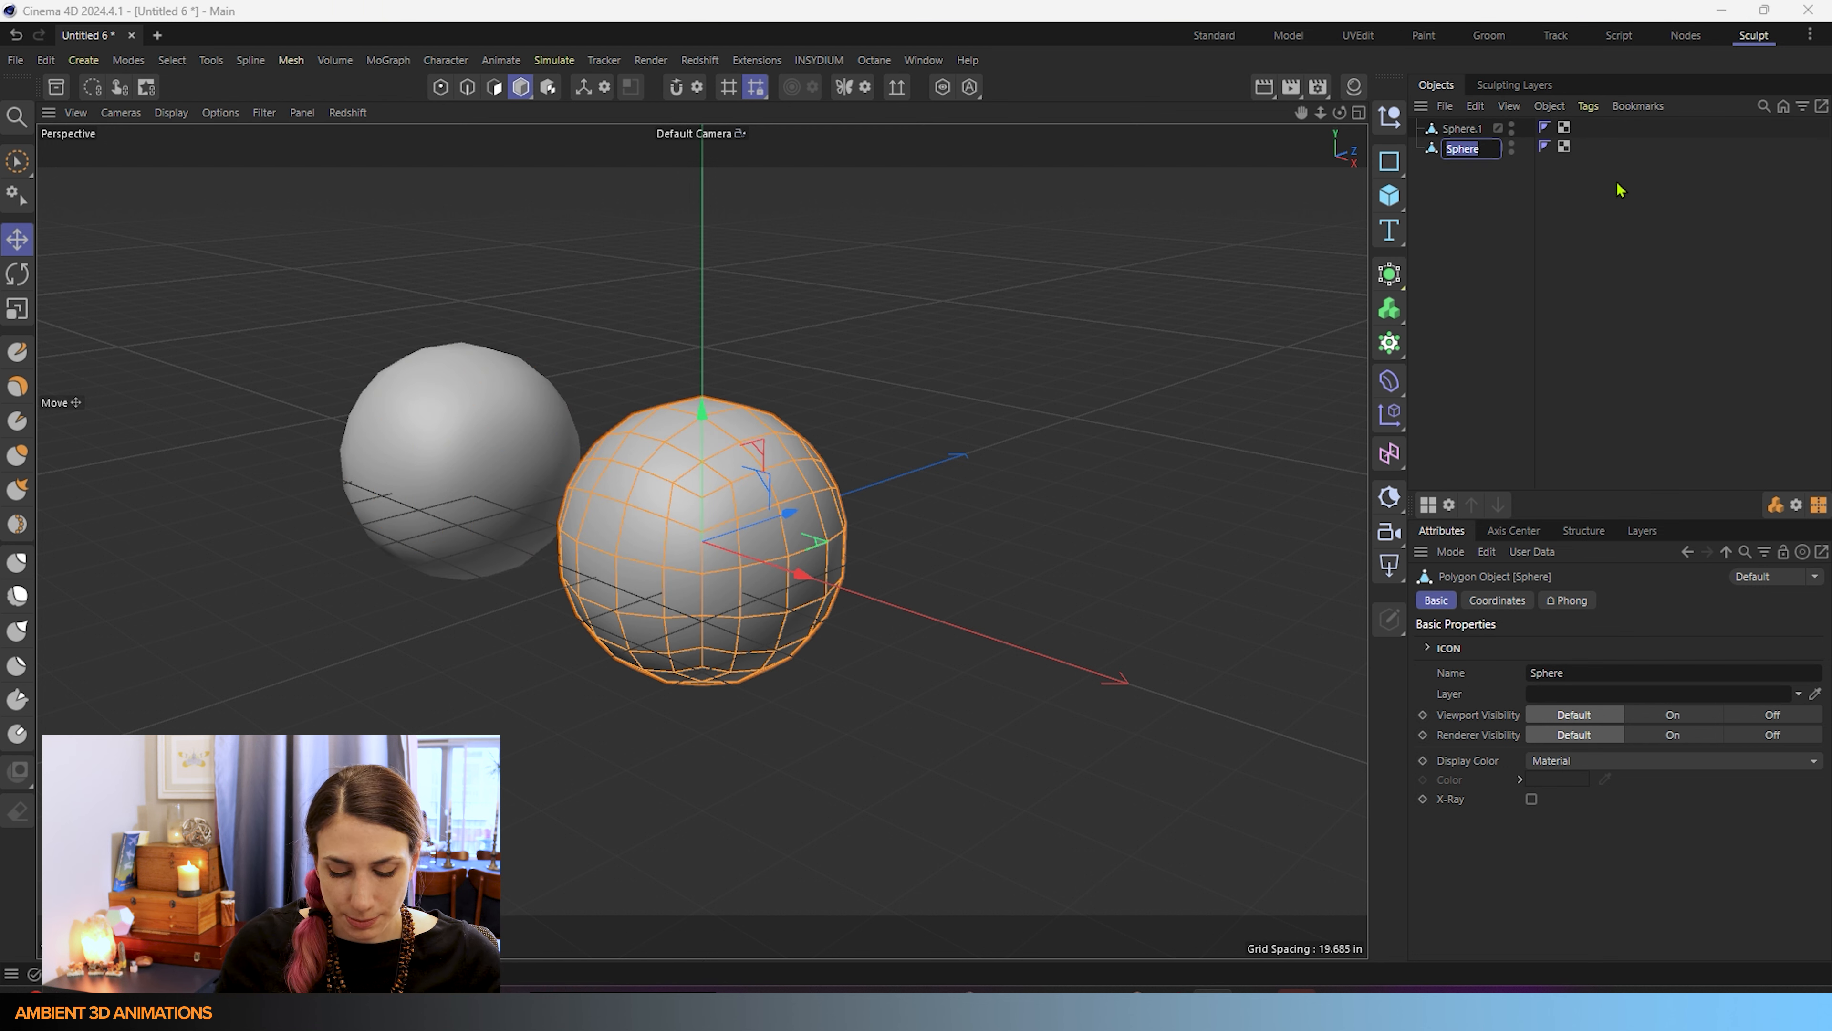
type("Smooth")
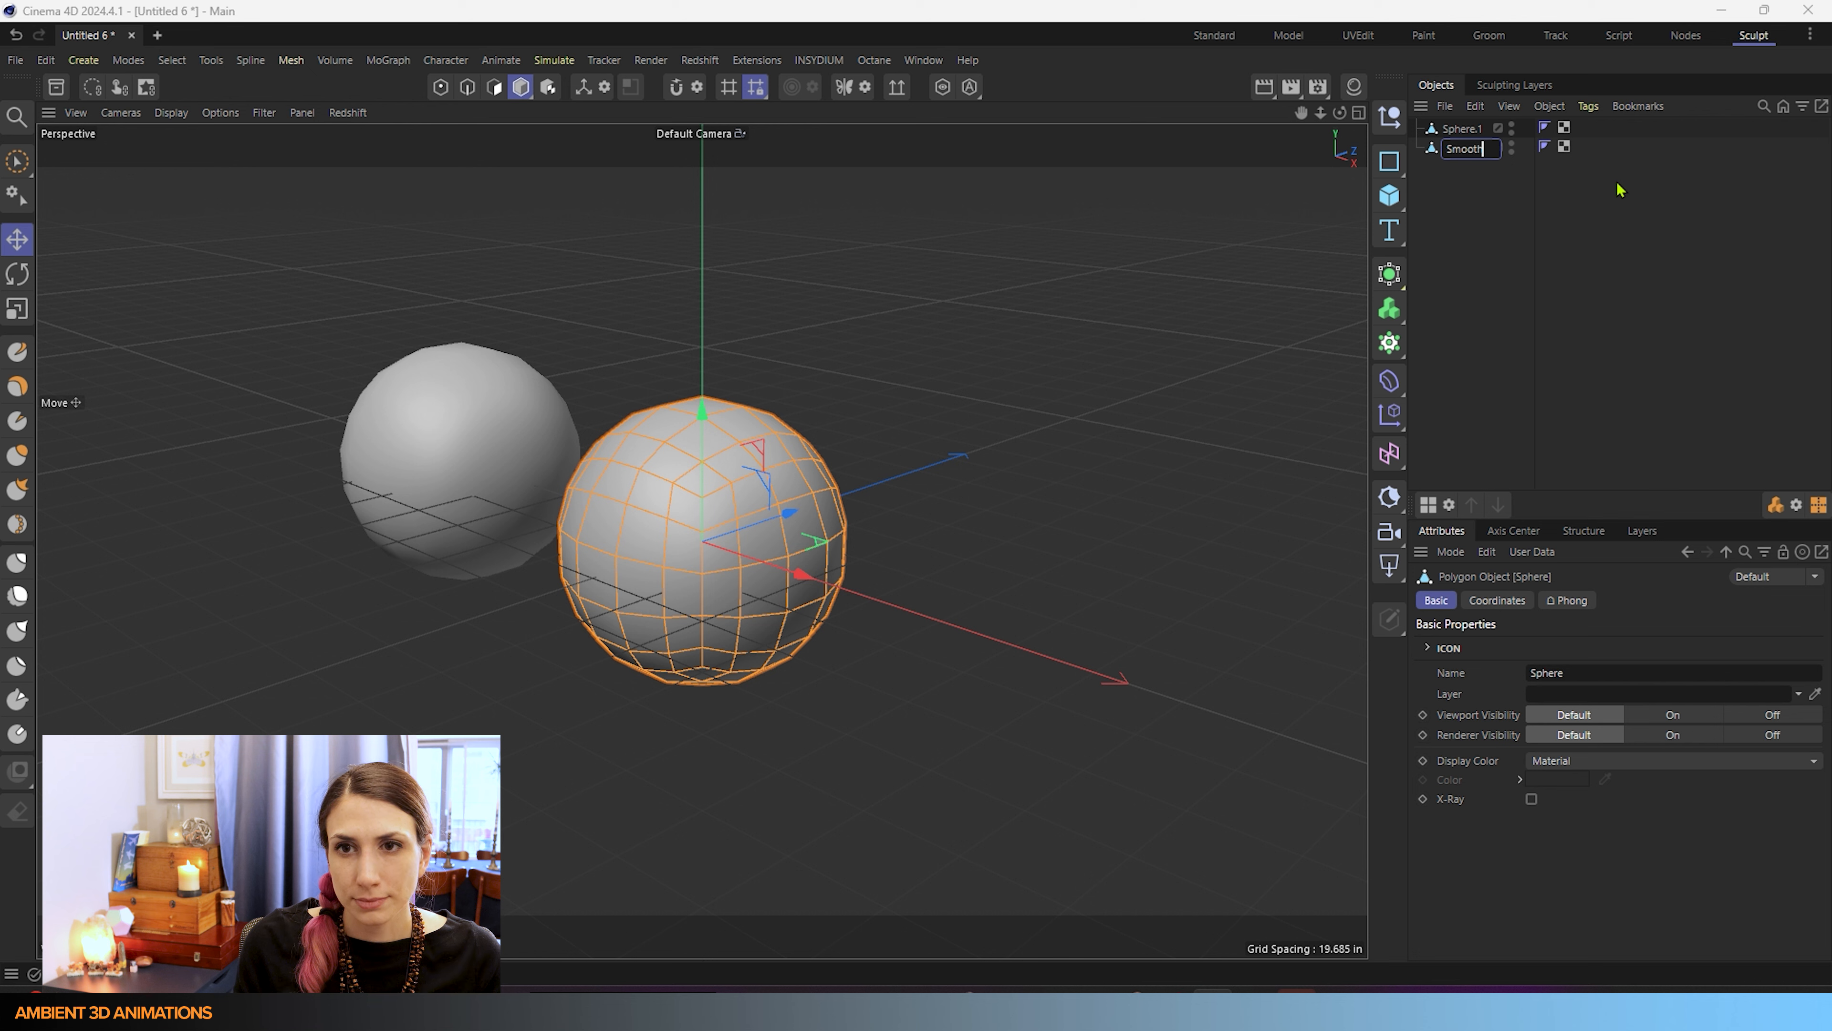
Rename the duplicated sphere as No Smooth and clear the selection.
double_click(1474, 129)
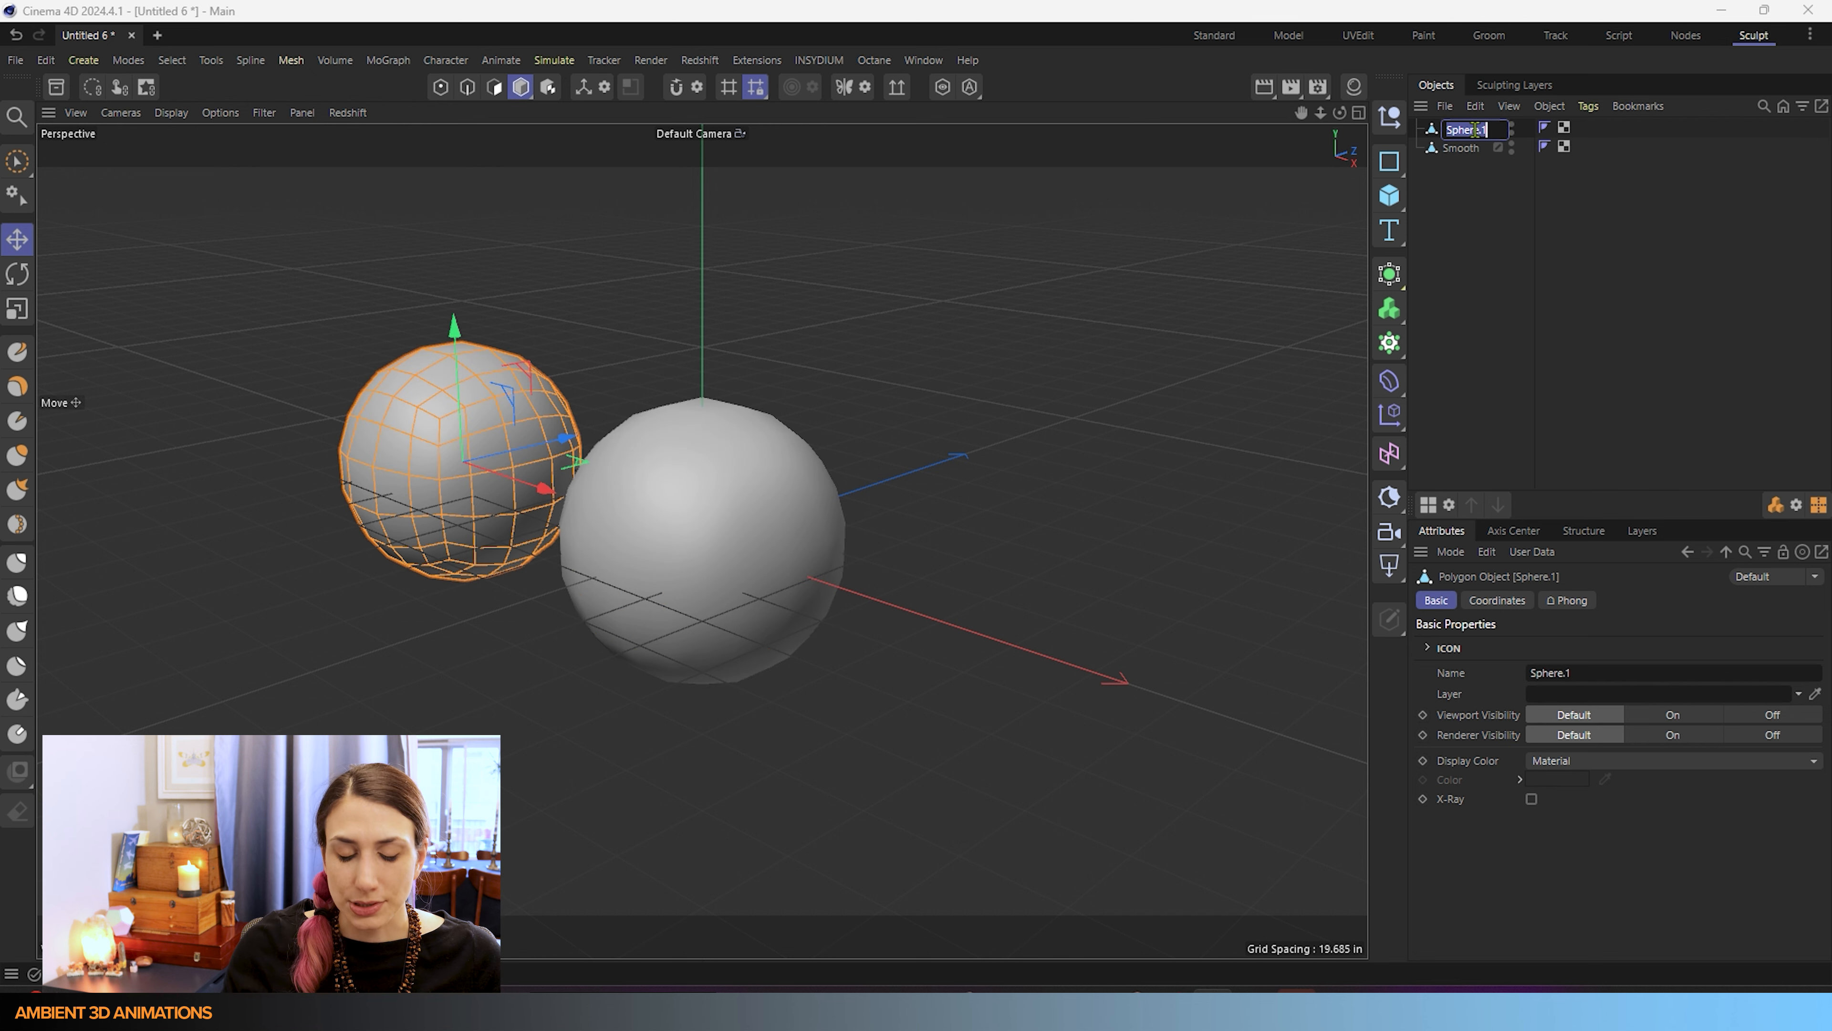
type("No Smoot")
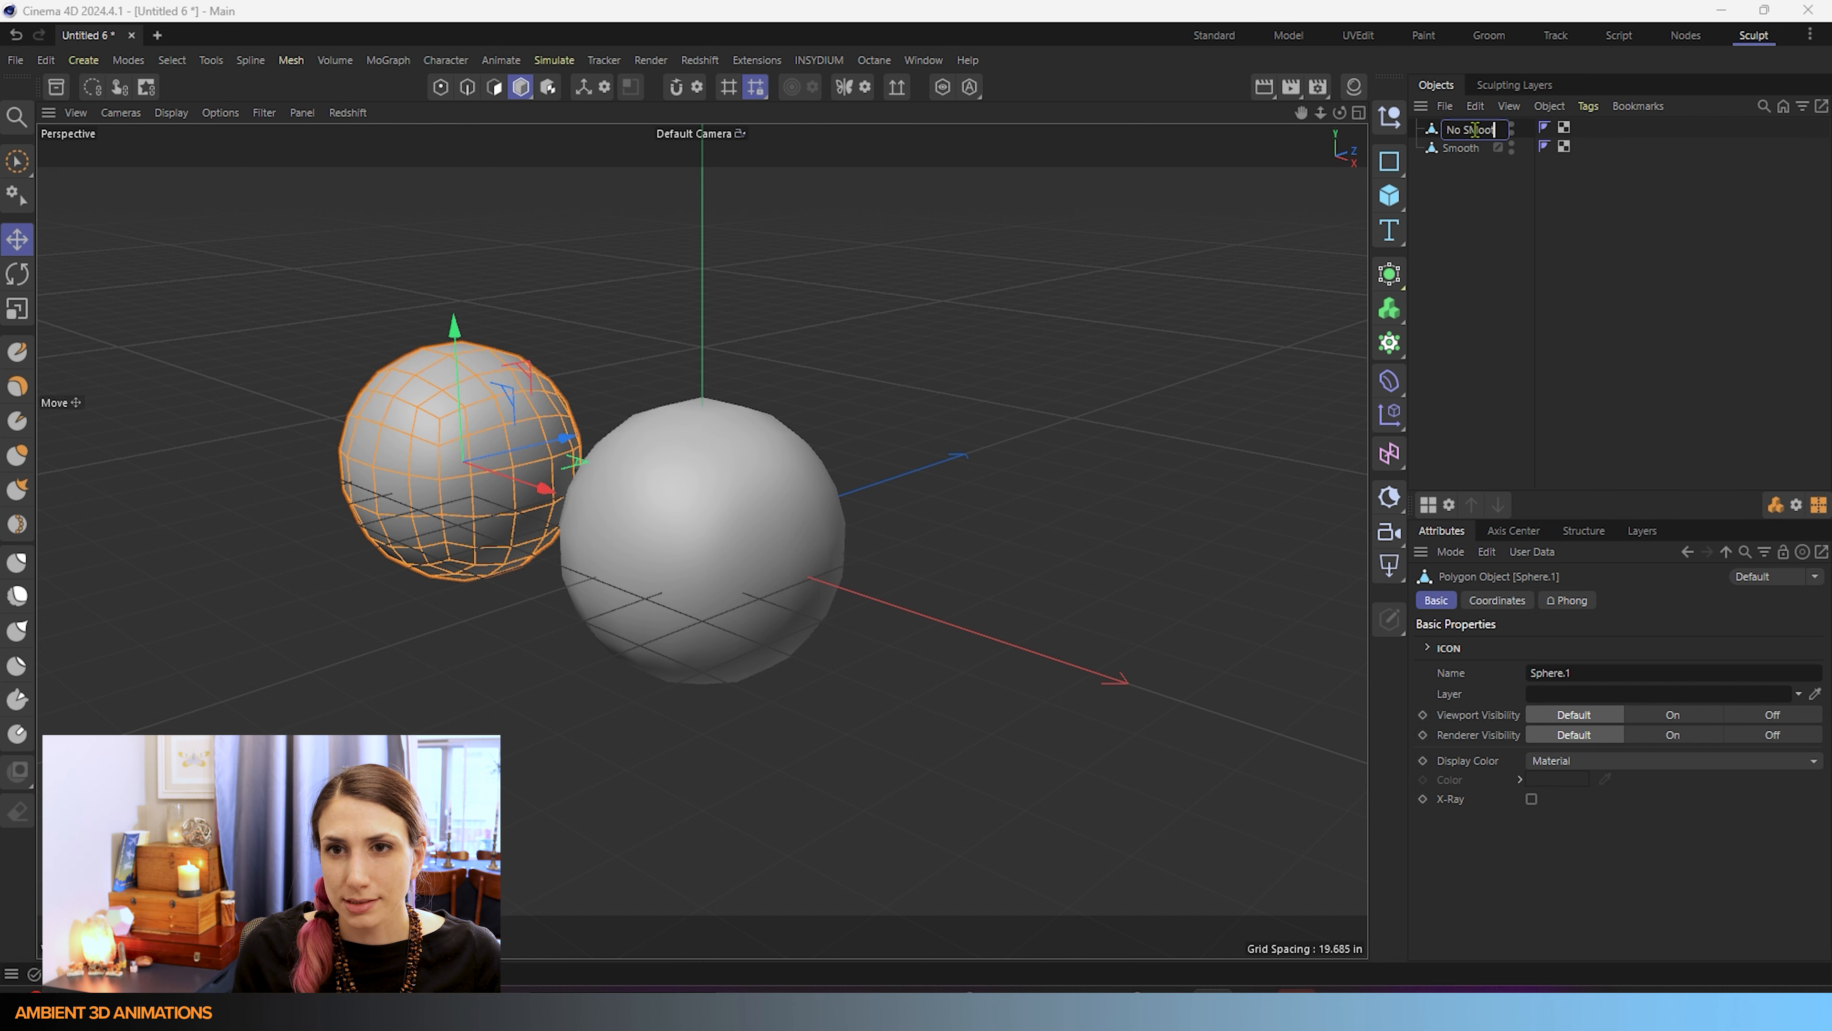
key("BackSpace")
key("BackSpace")
key("BackSpace")
key("BackSpace")
type("m")
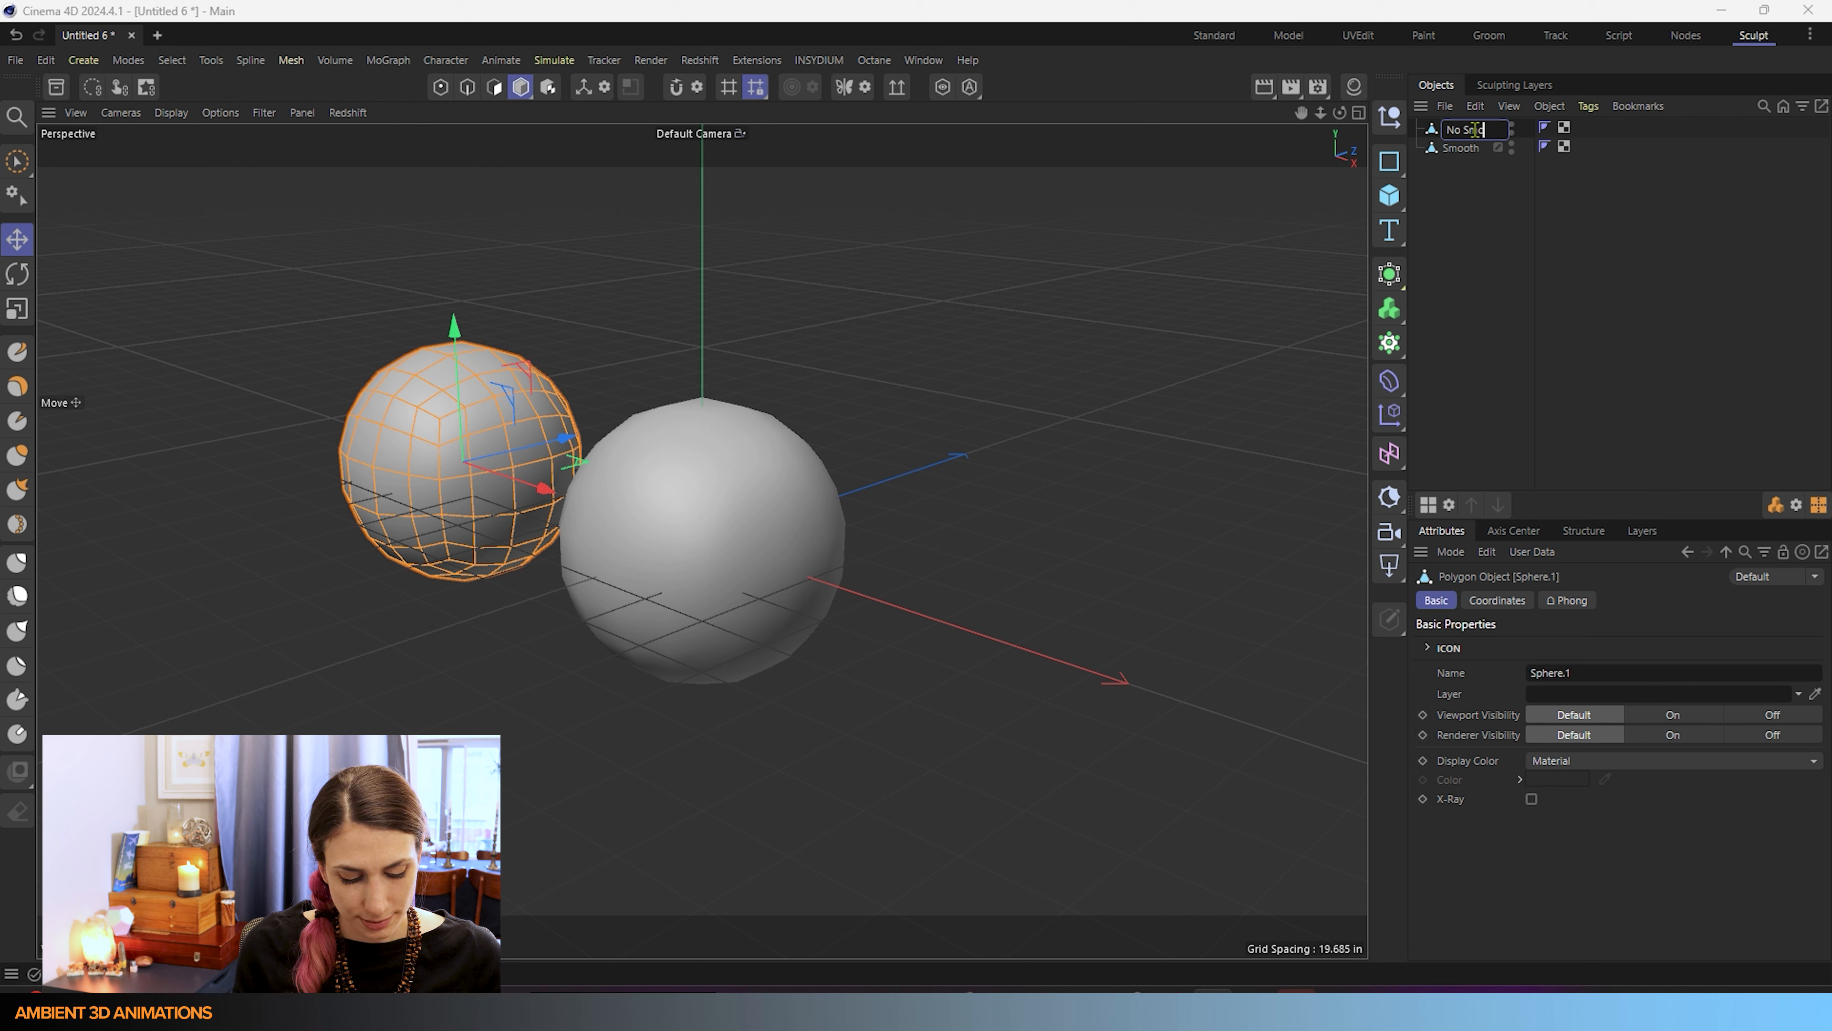
type("ooth")
key("Return")
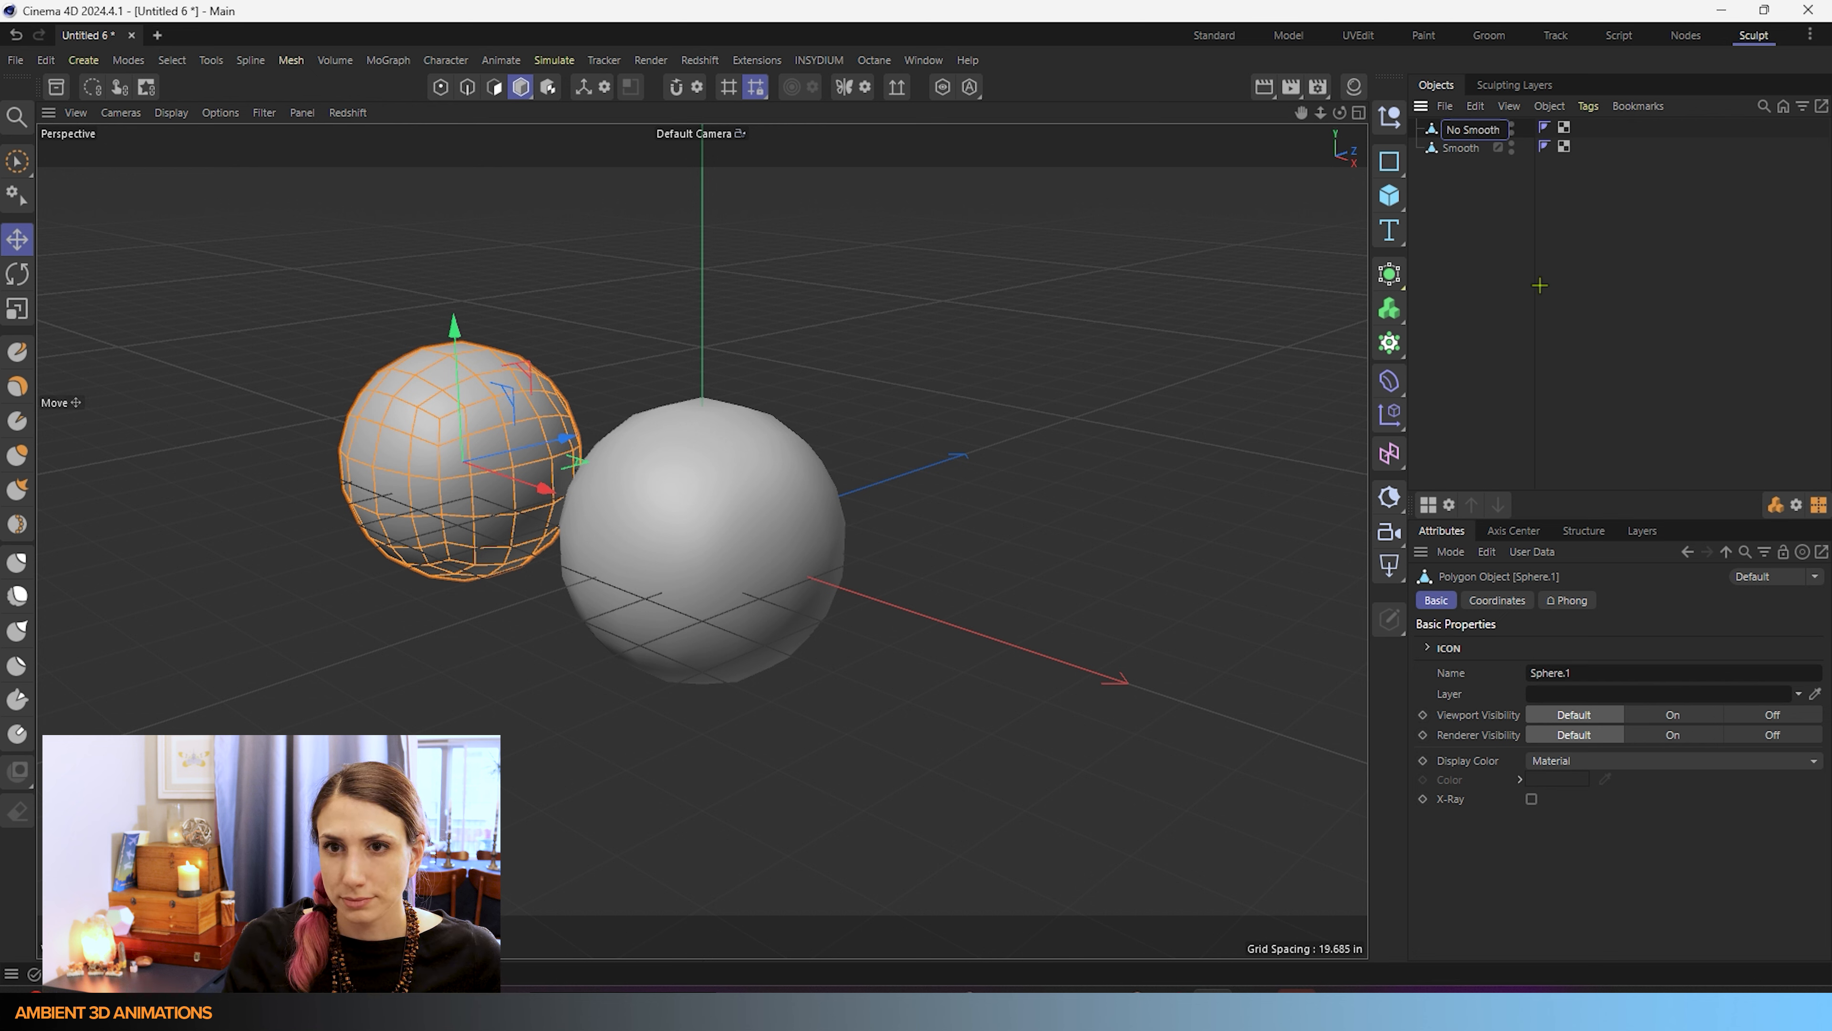
left_click(1543, 292)
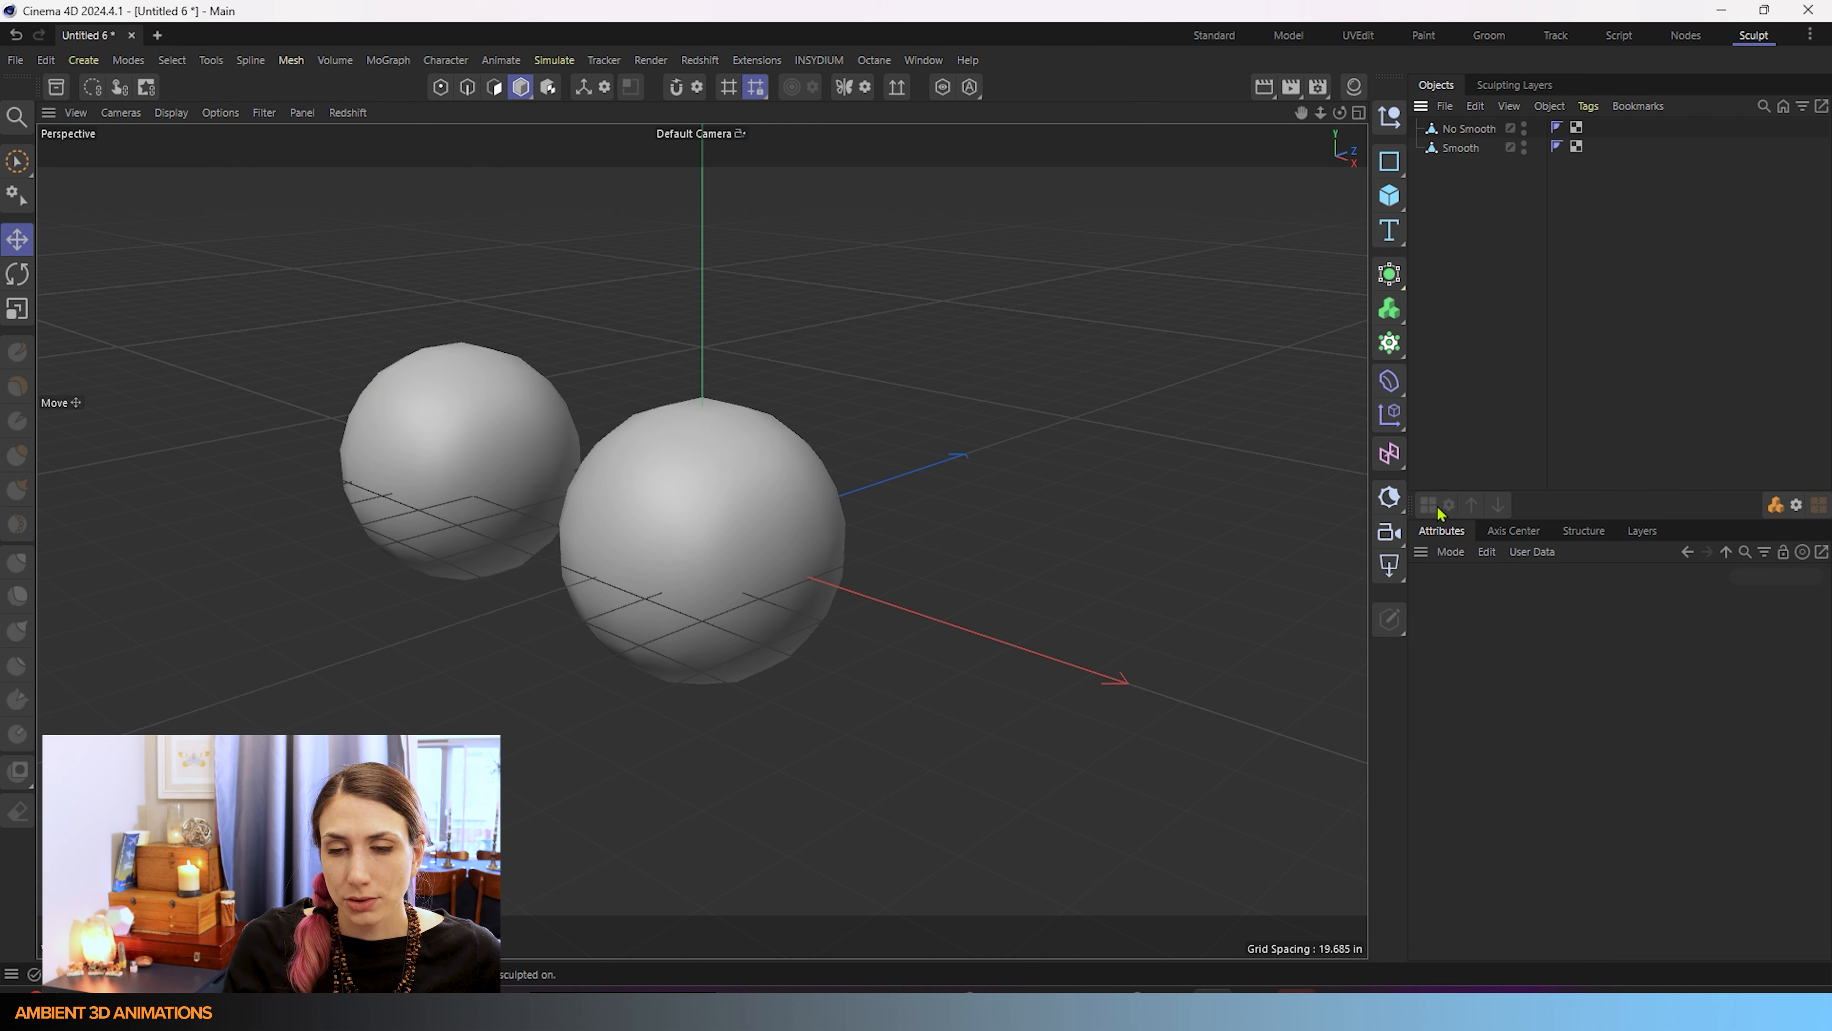
left_click(1485, 151)
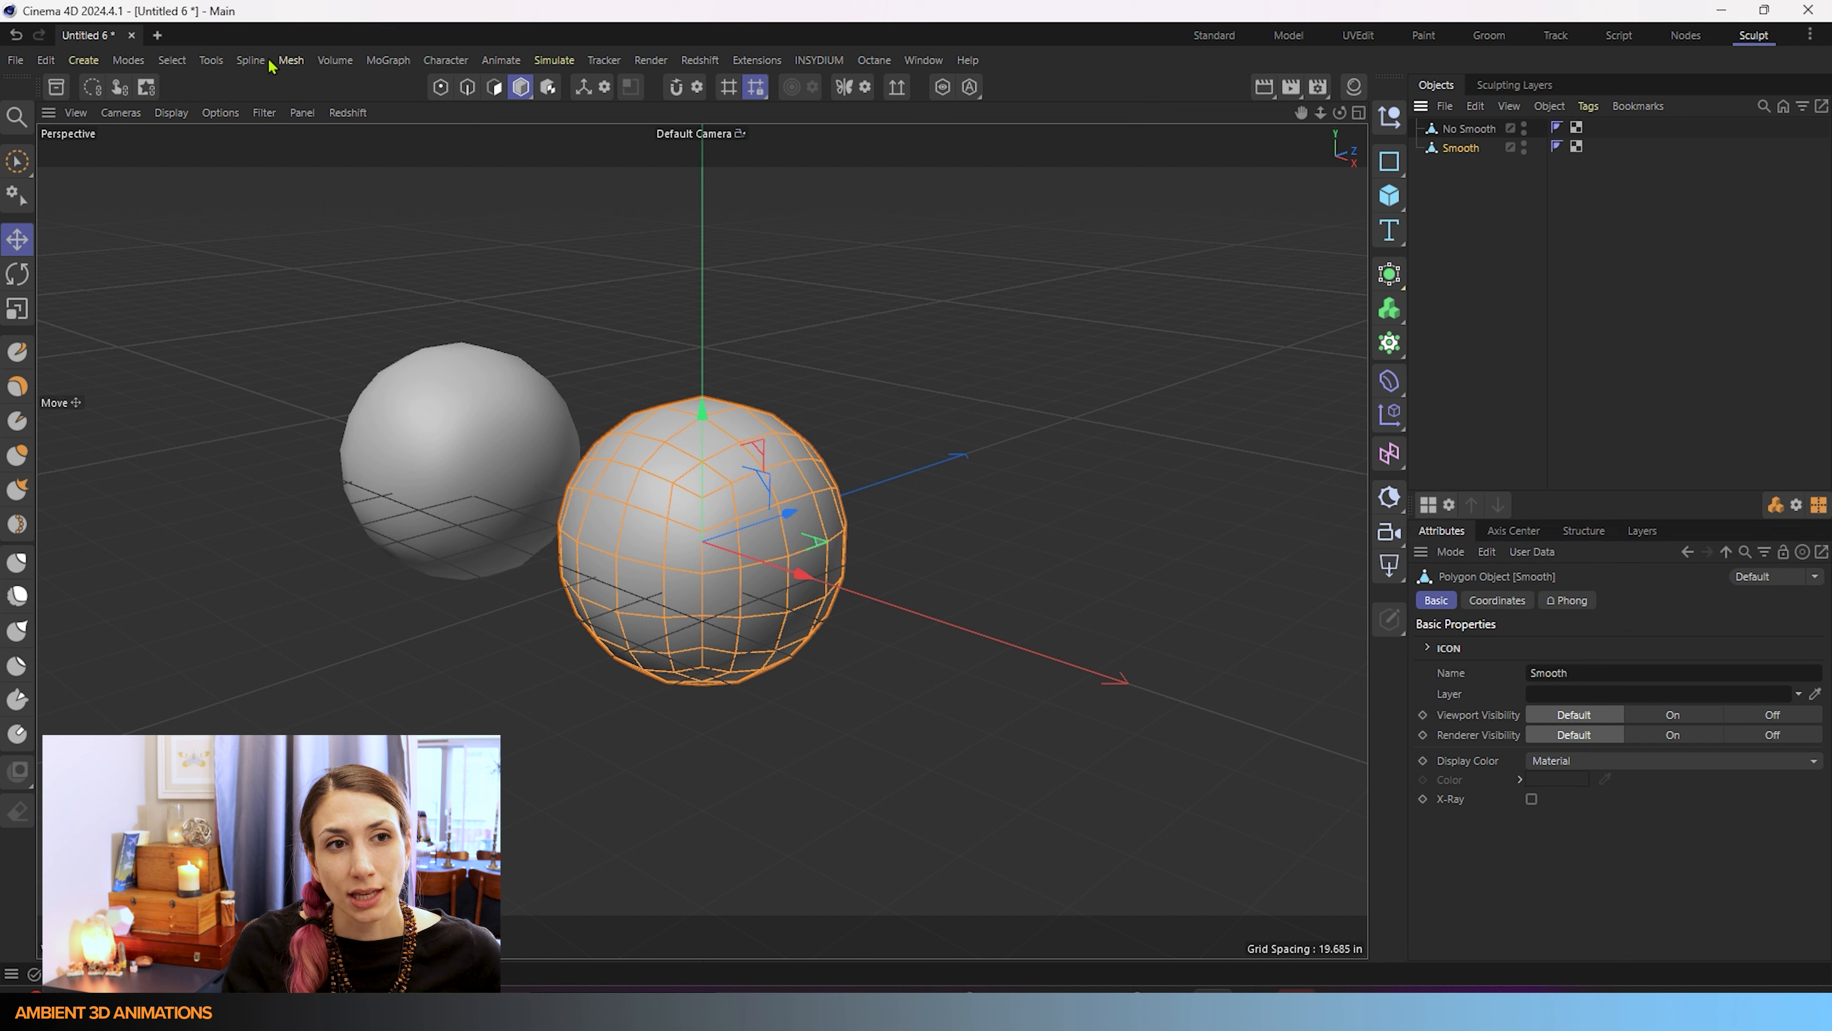
left_click(292, 60)
mouse_move(336, 273)
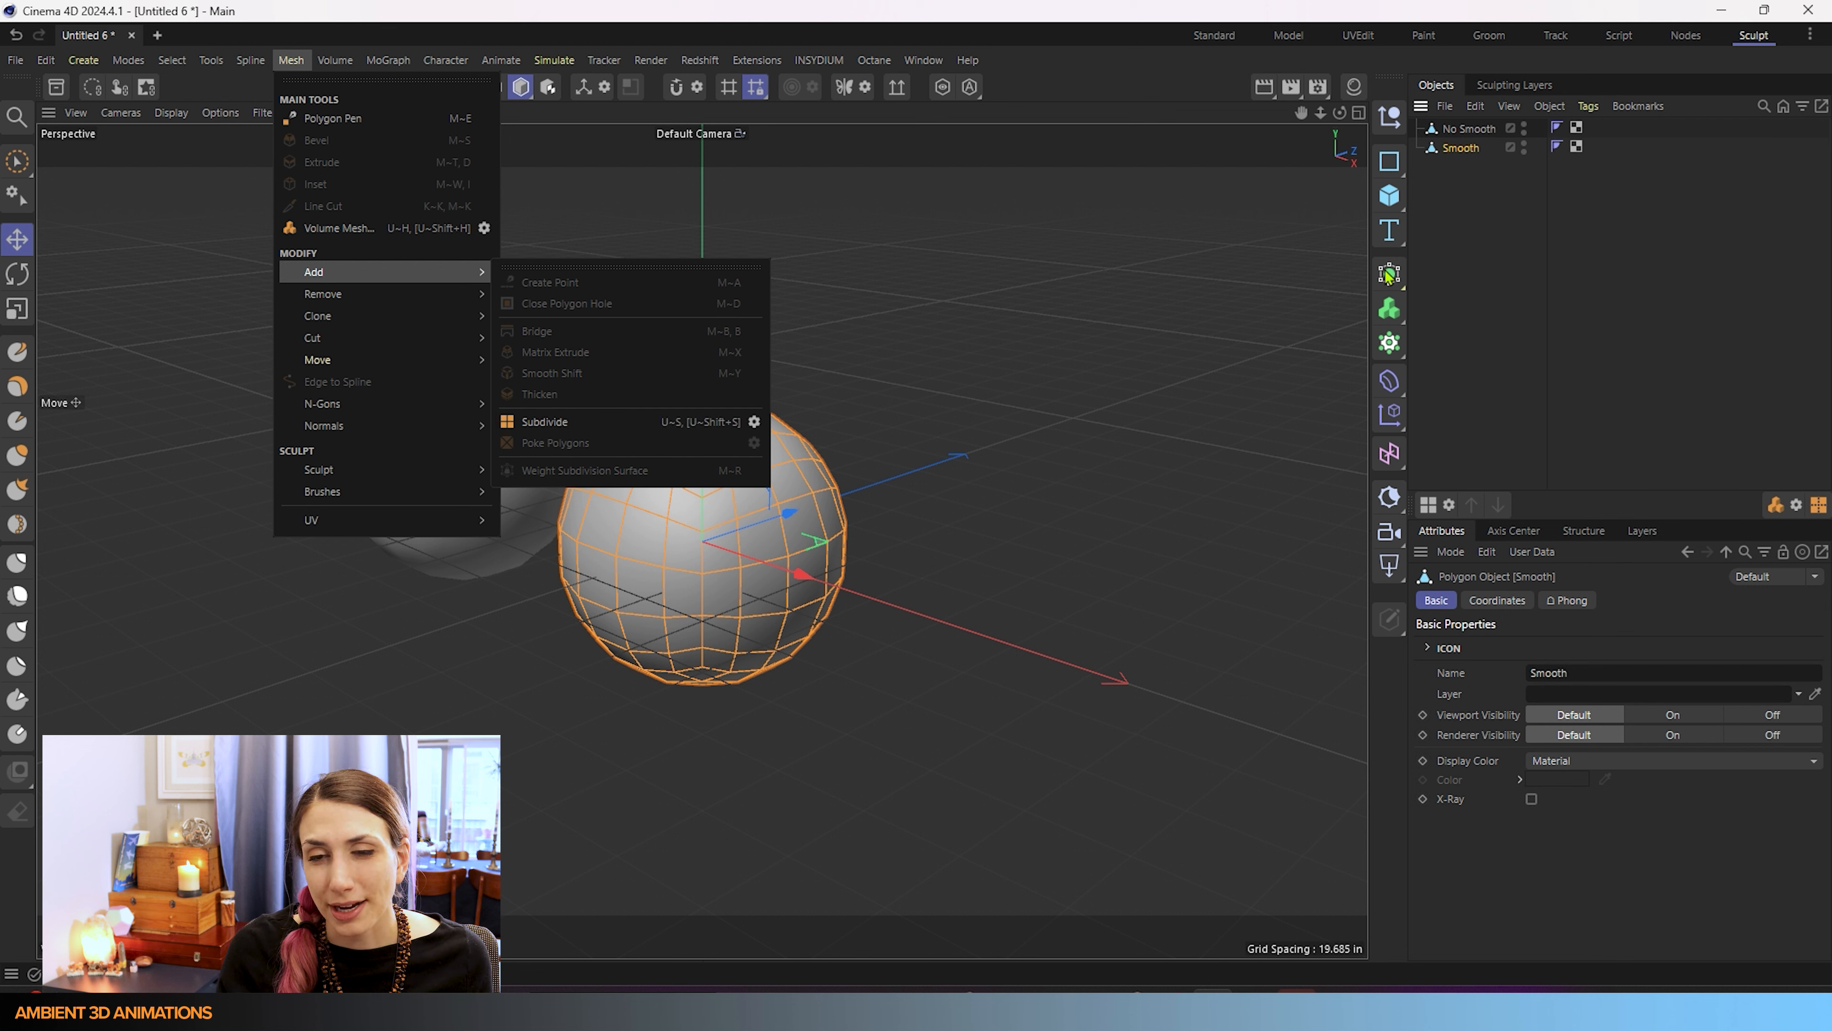
left_click(1500, 279)
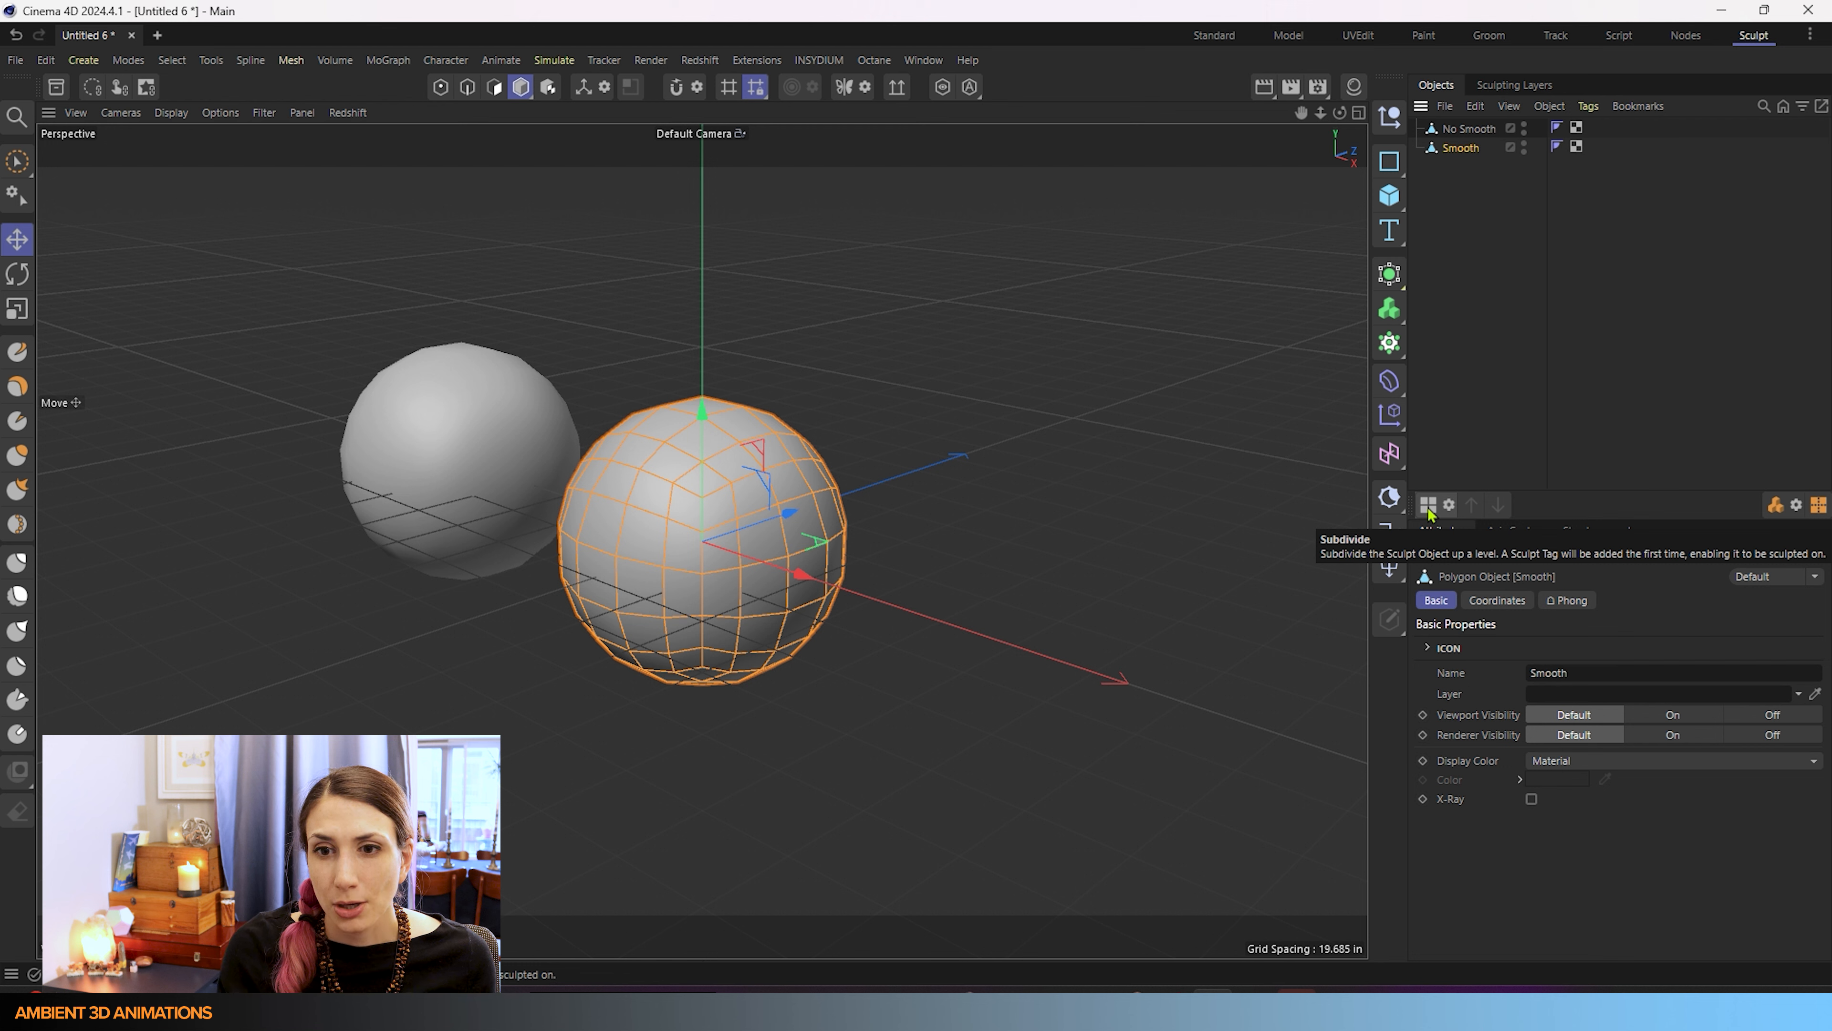
Set the Smooth sphere's Phong Angle to 0° and compare its shading with the No Smooth sphere.
left_click(1556, 147)
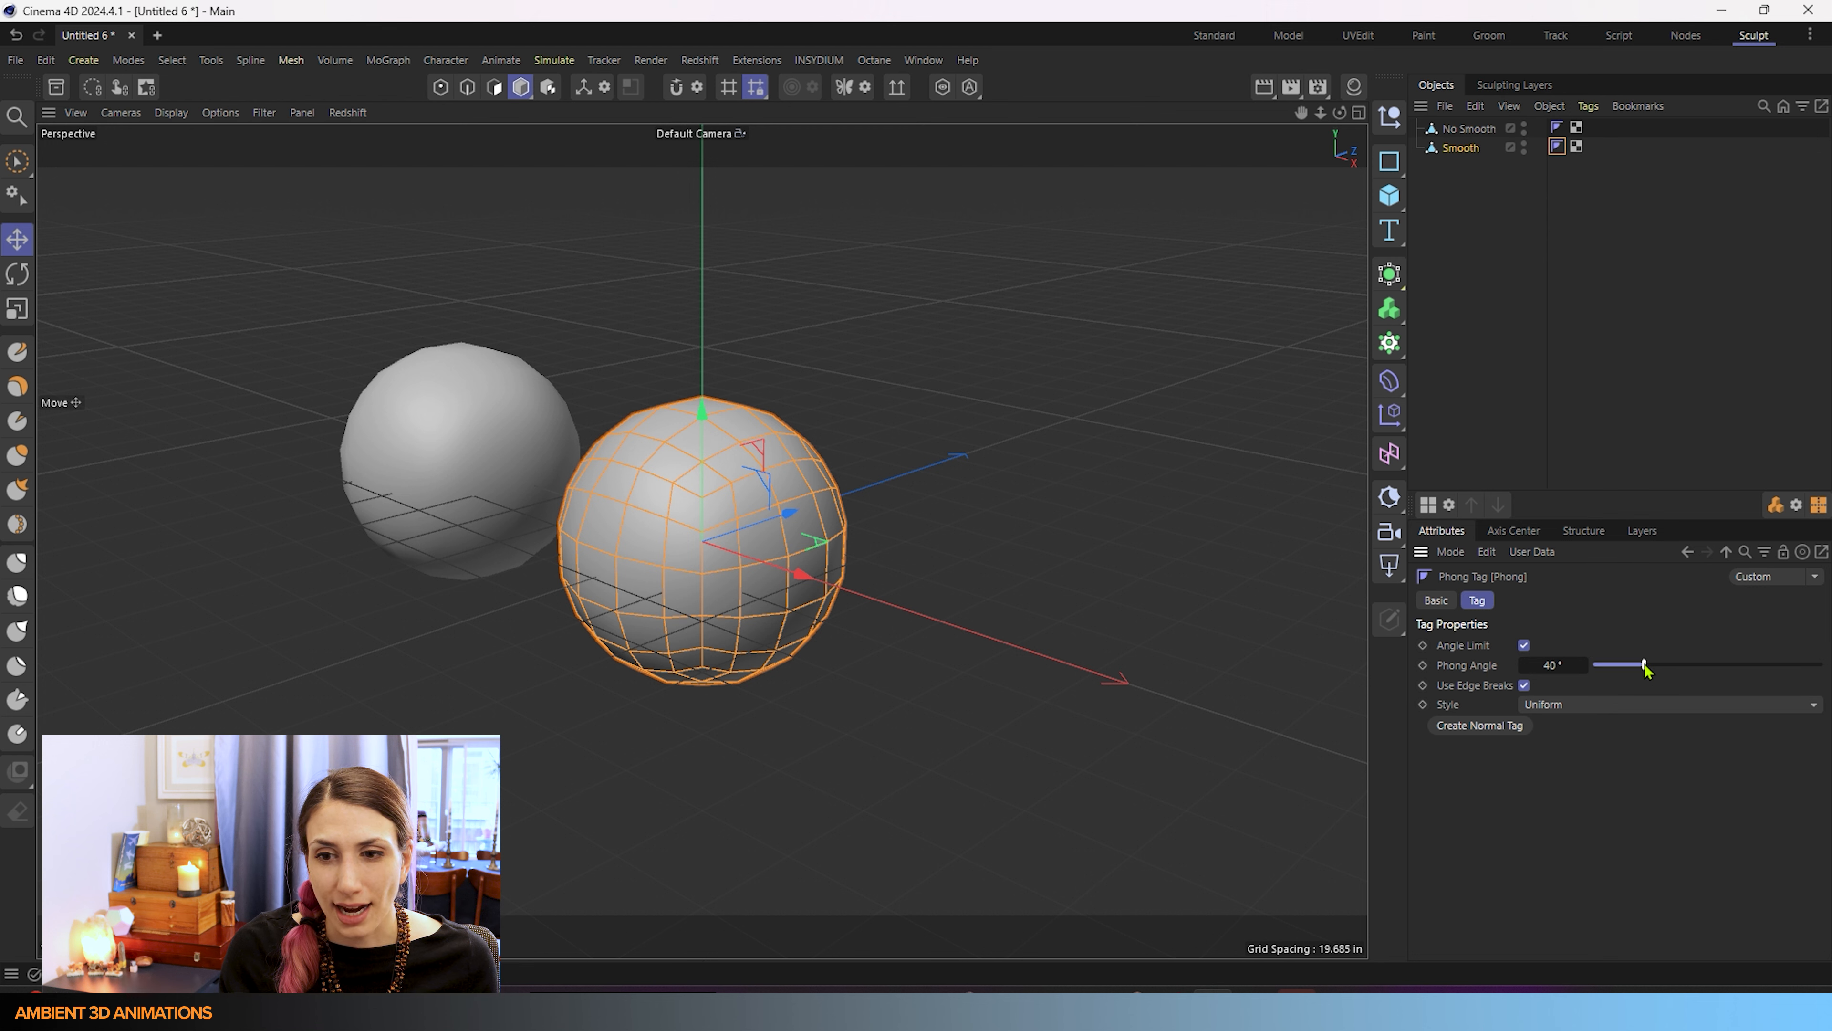
left_click_drag(1645, 668, 1592, 668)
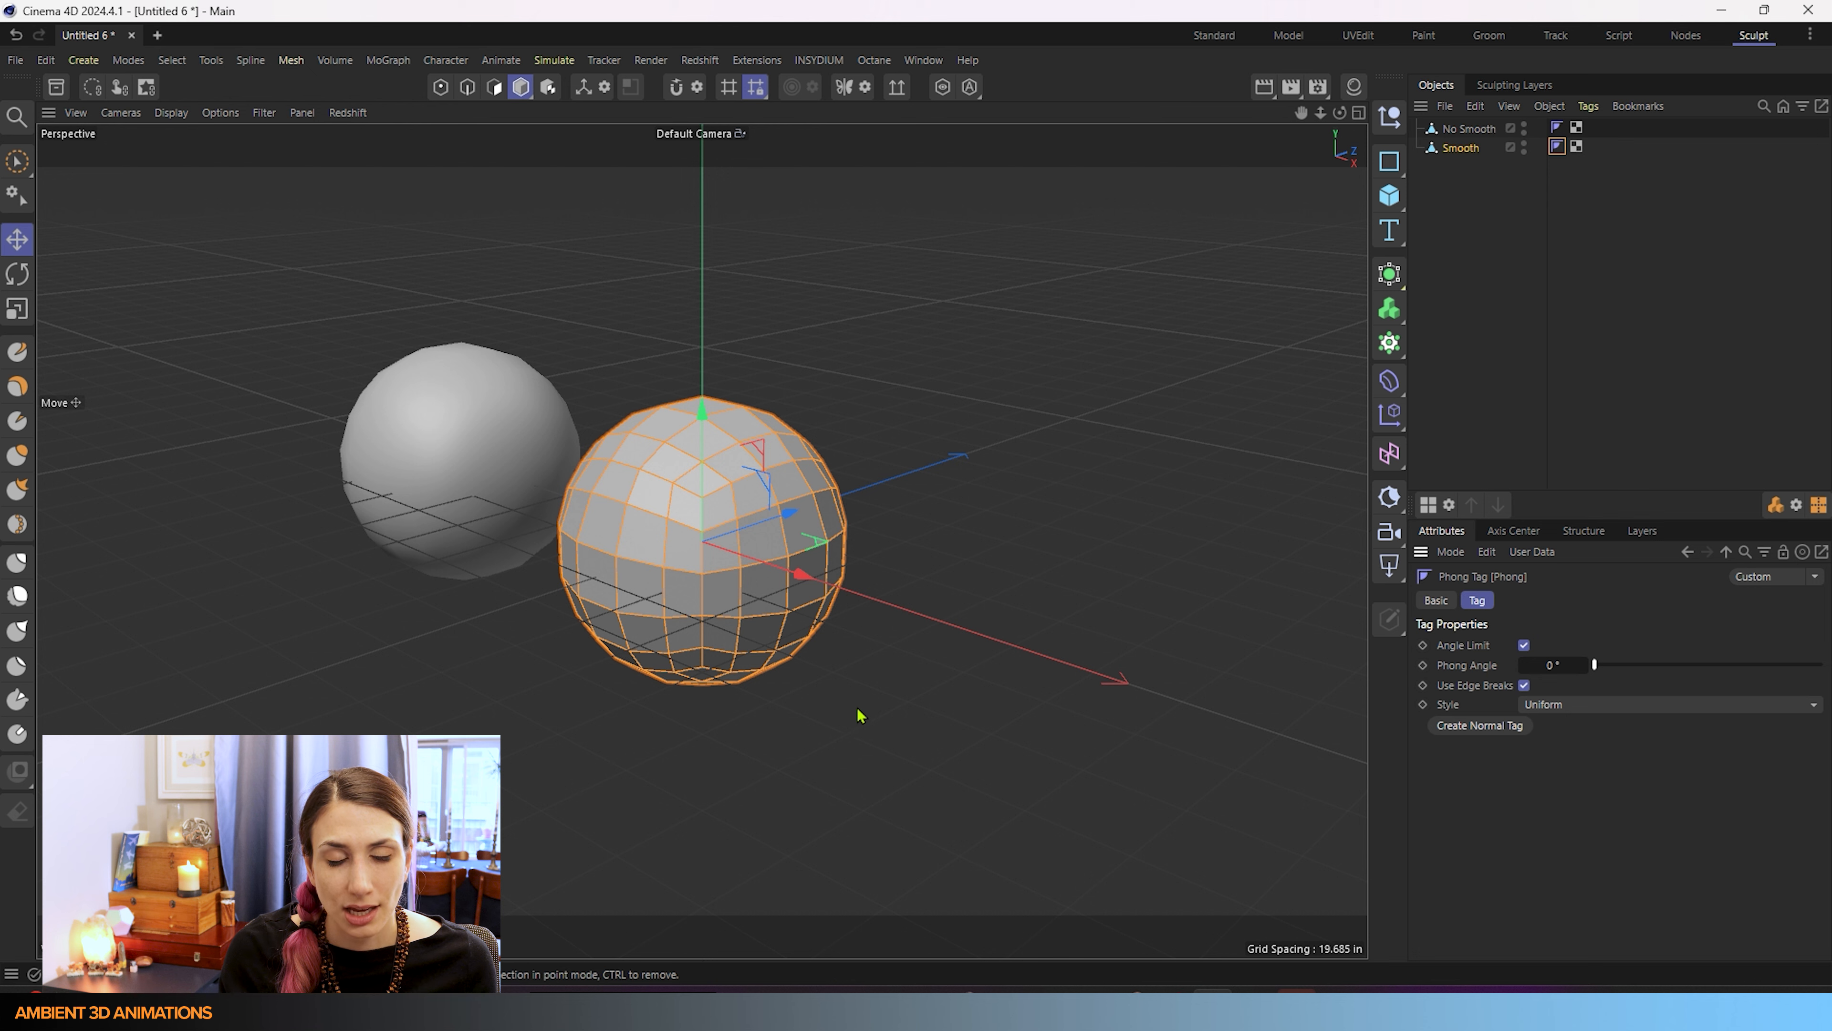
left_click(1485, 131)
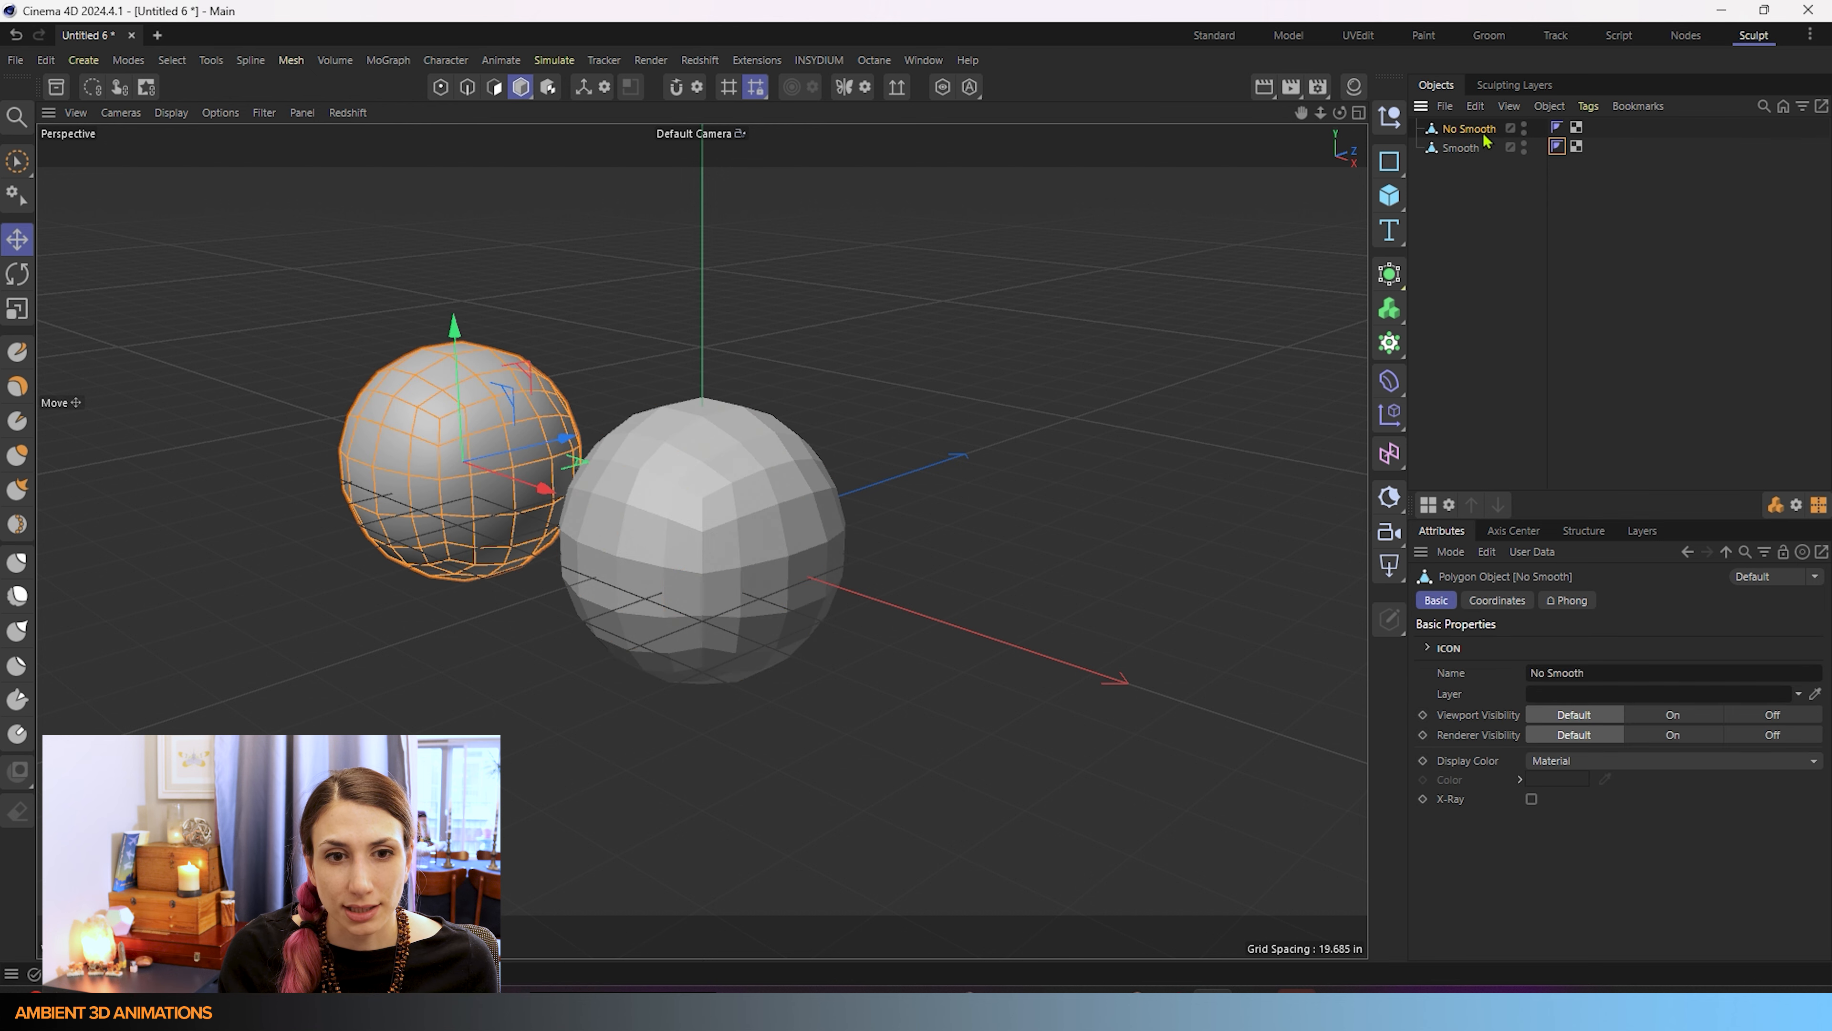
left_click(1464, 148)
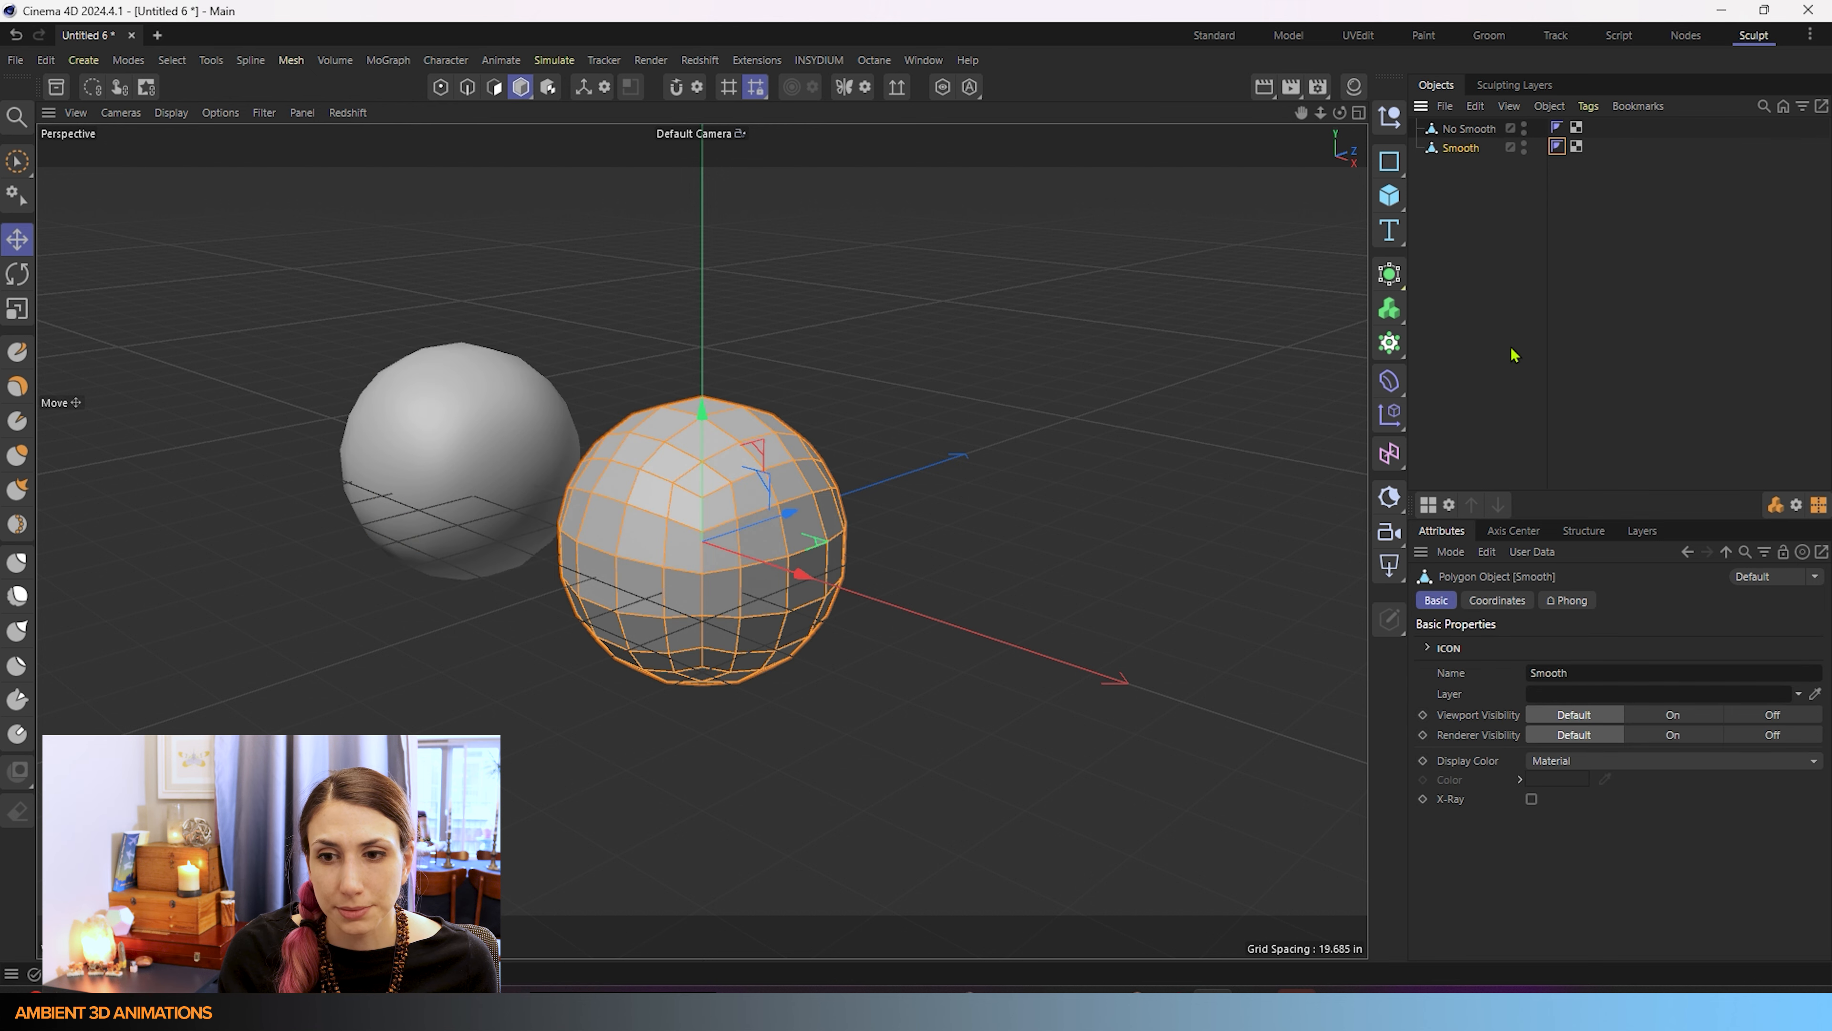
Set the Phong Angle of the Smooth sphere's Phong tag to 40°.
left_click(1557, 146)
left_click_drag(1629, 664, 1594, 664)
left_click(1552, 665)
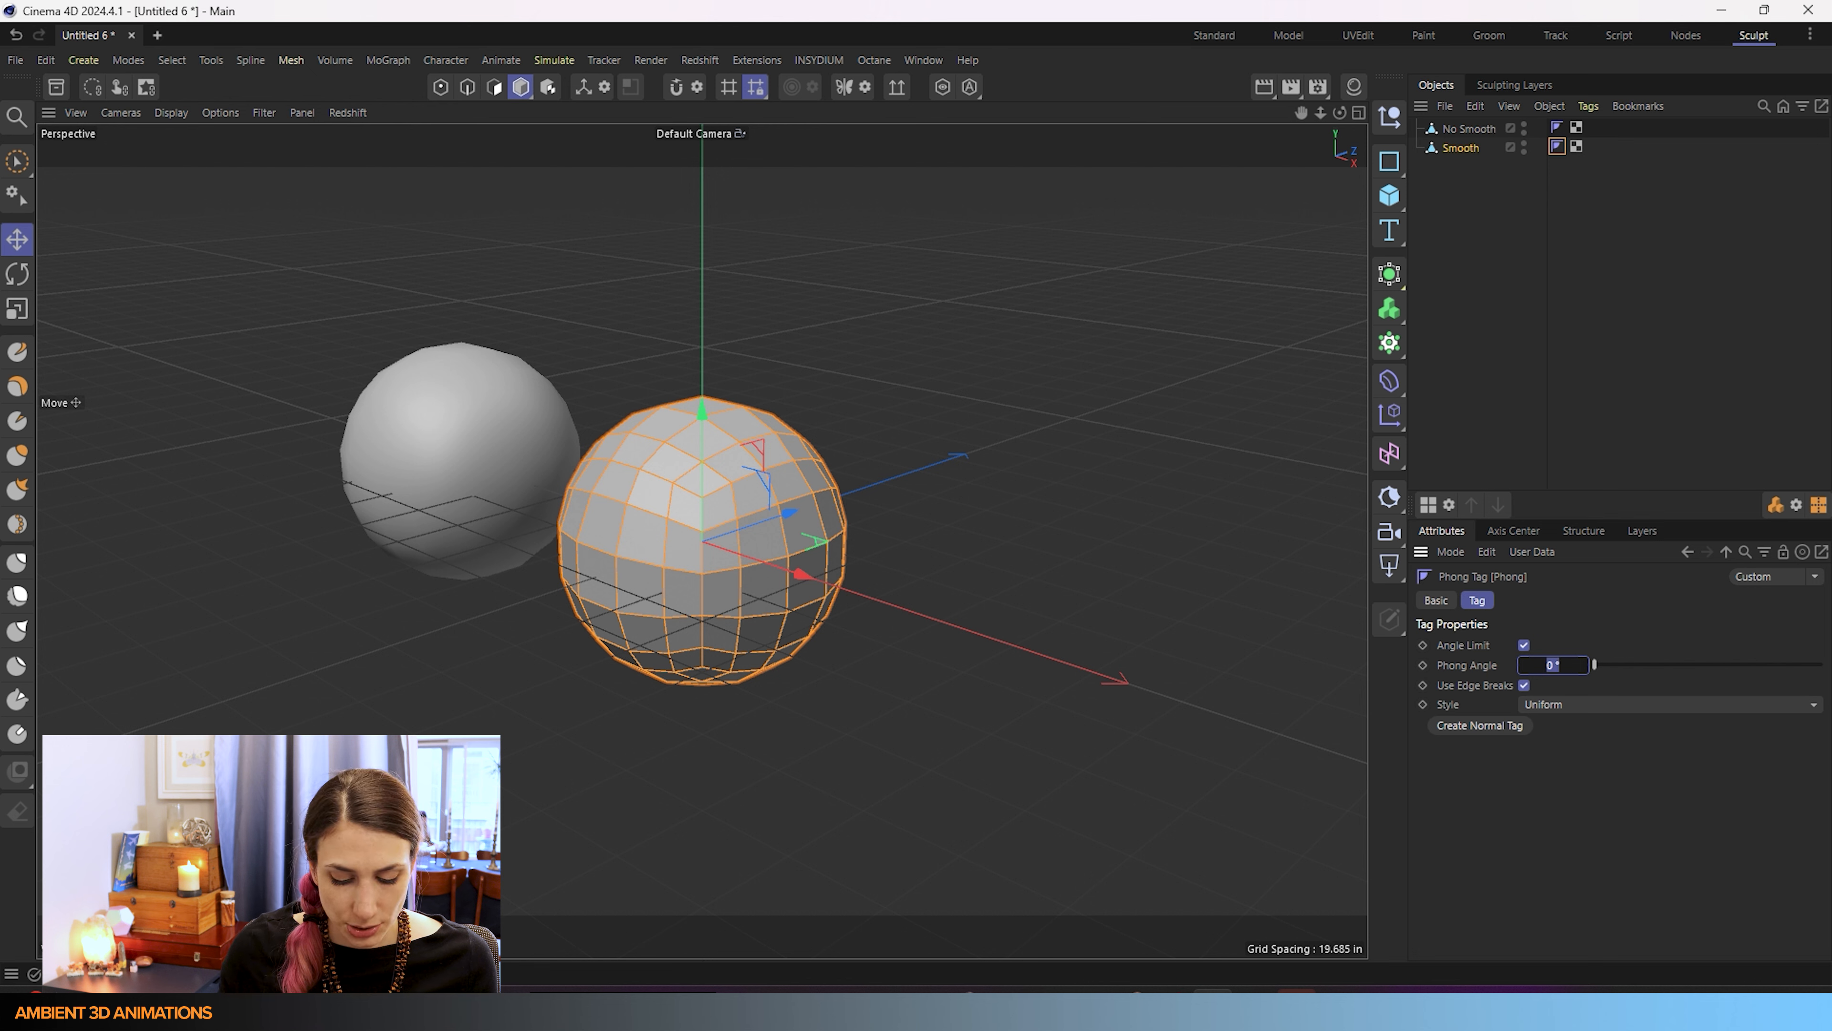
type("40")
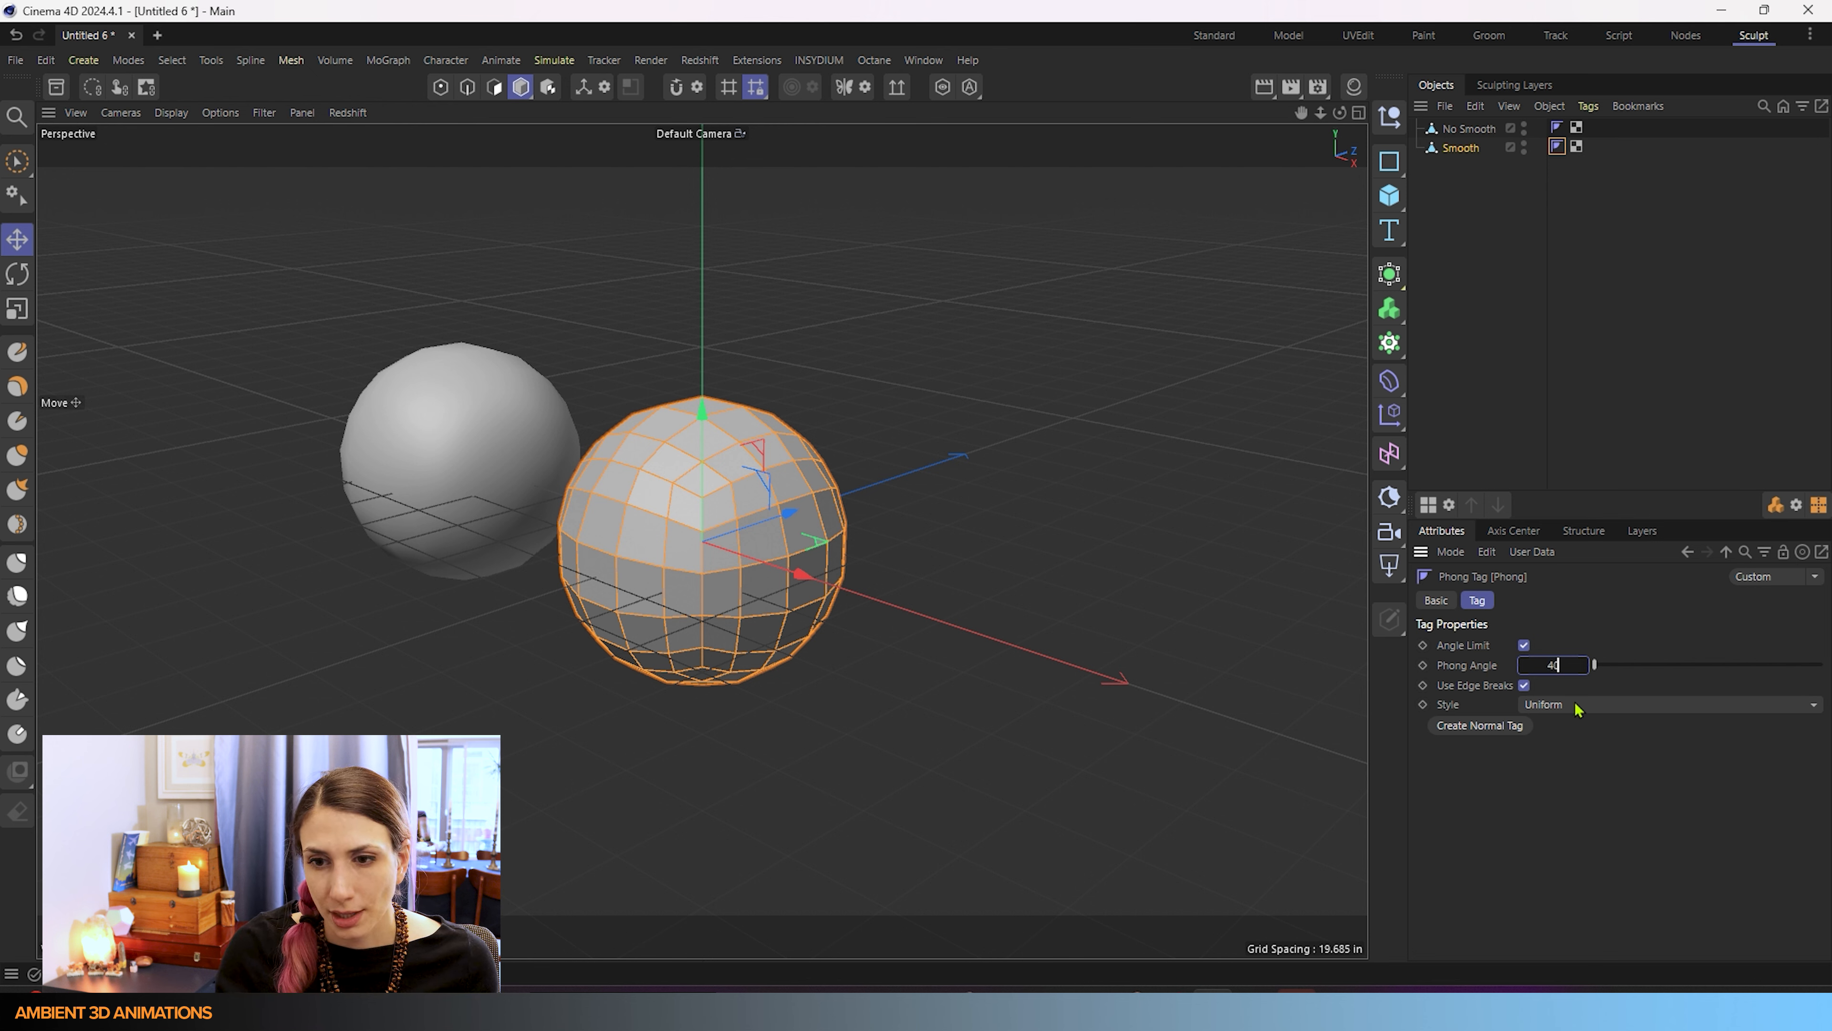
key("Return")
left_click(1470, 150)
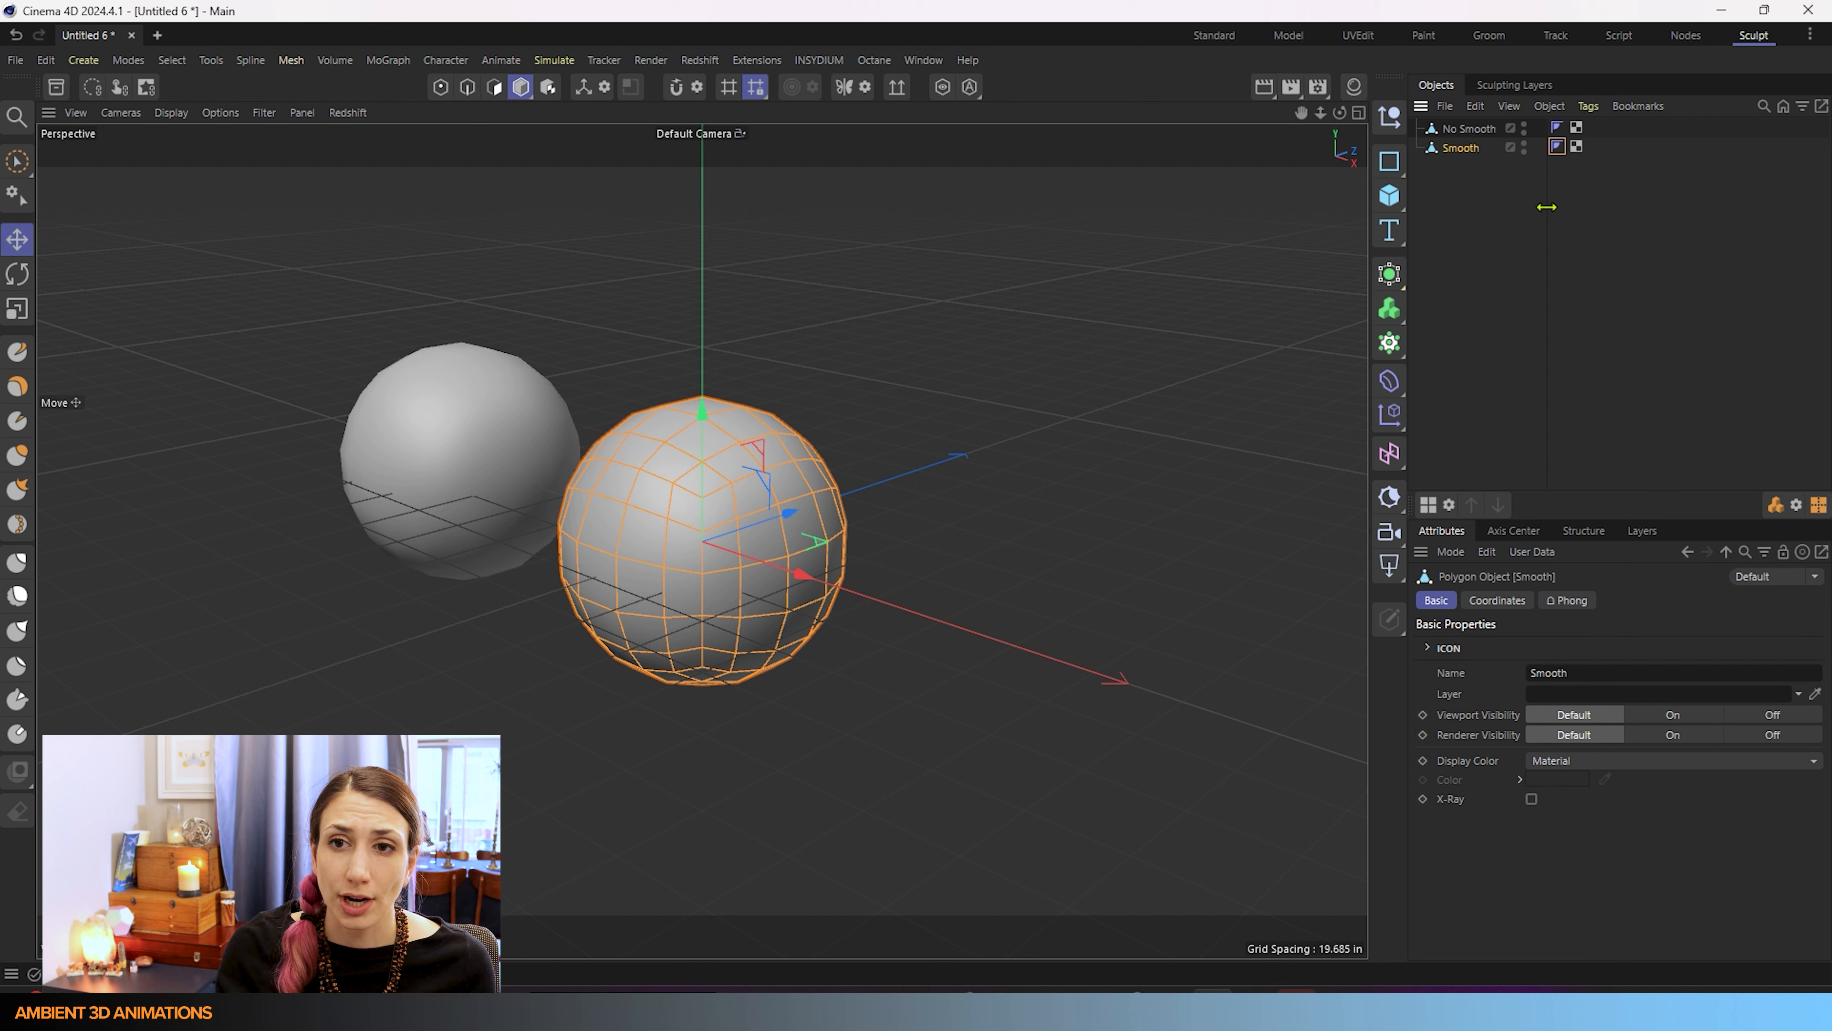
right_click(1465, 149)
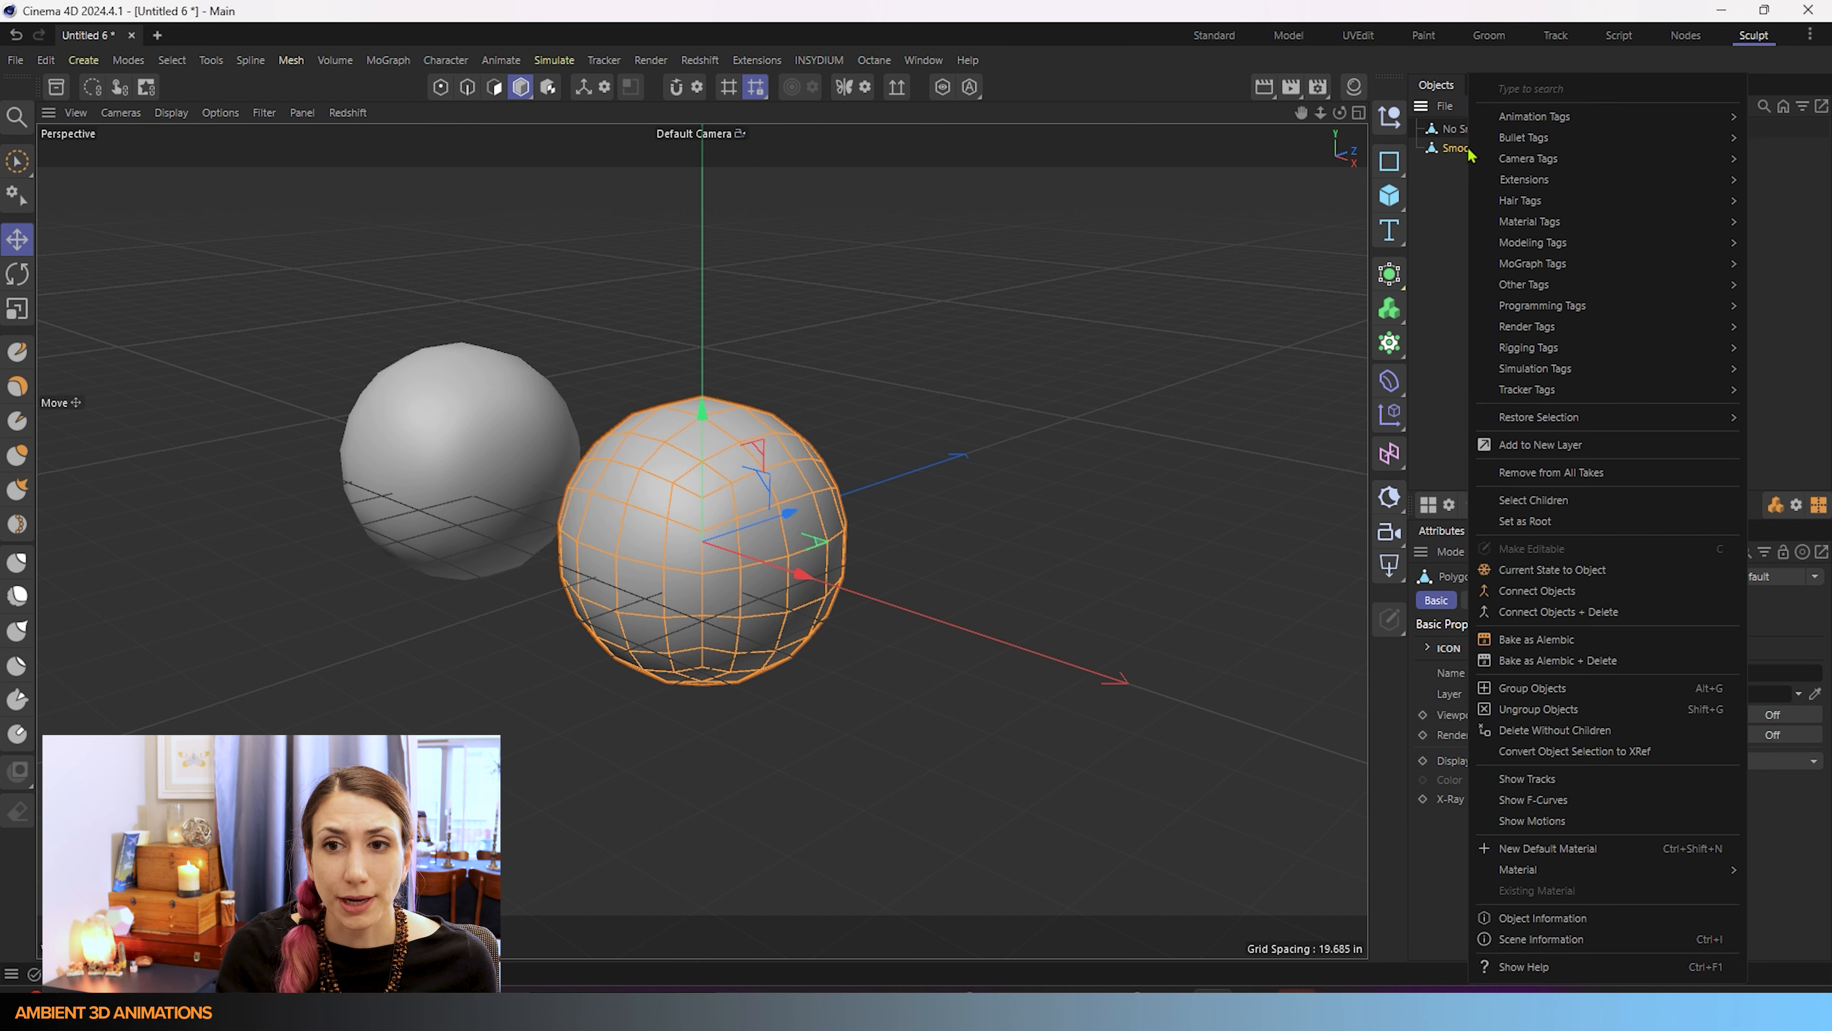
mouse_move(1538, 121)
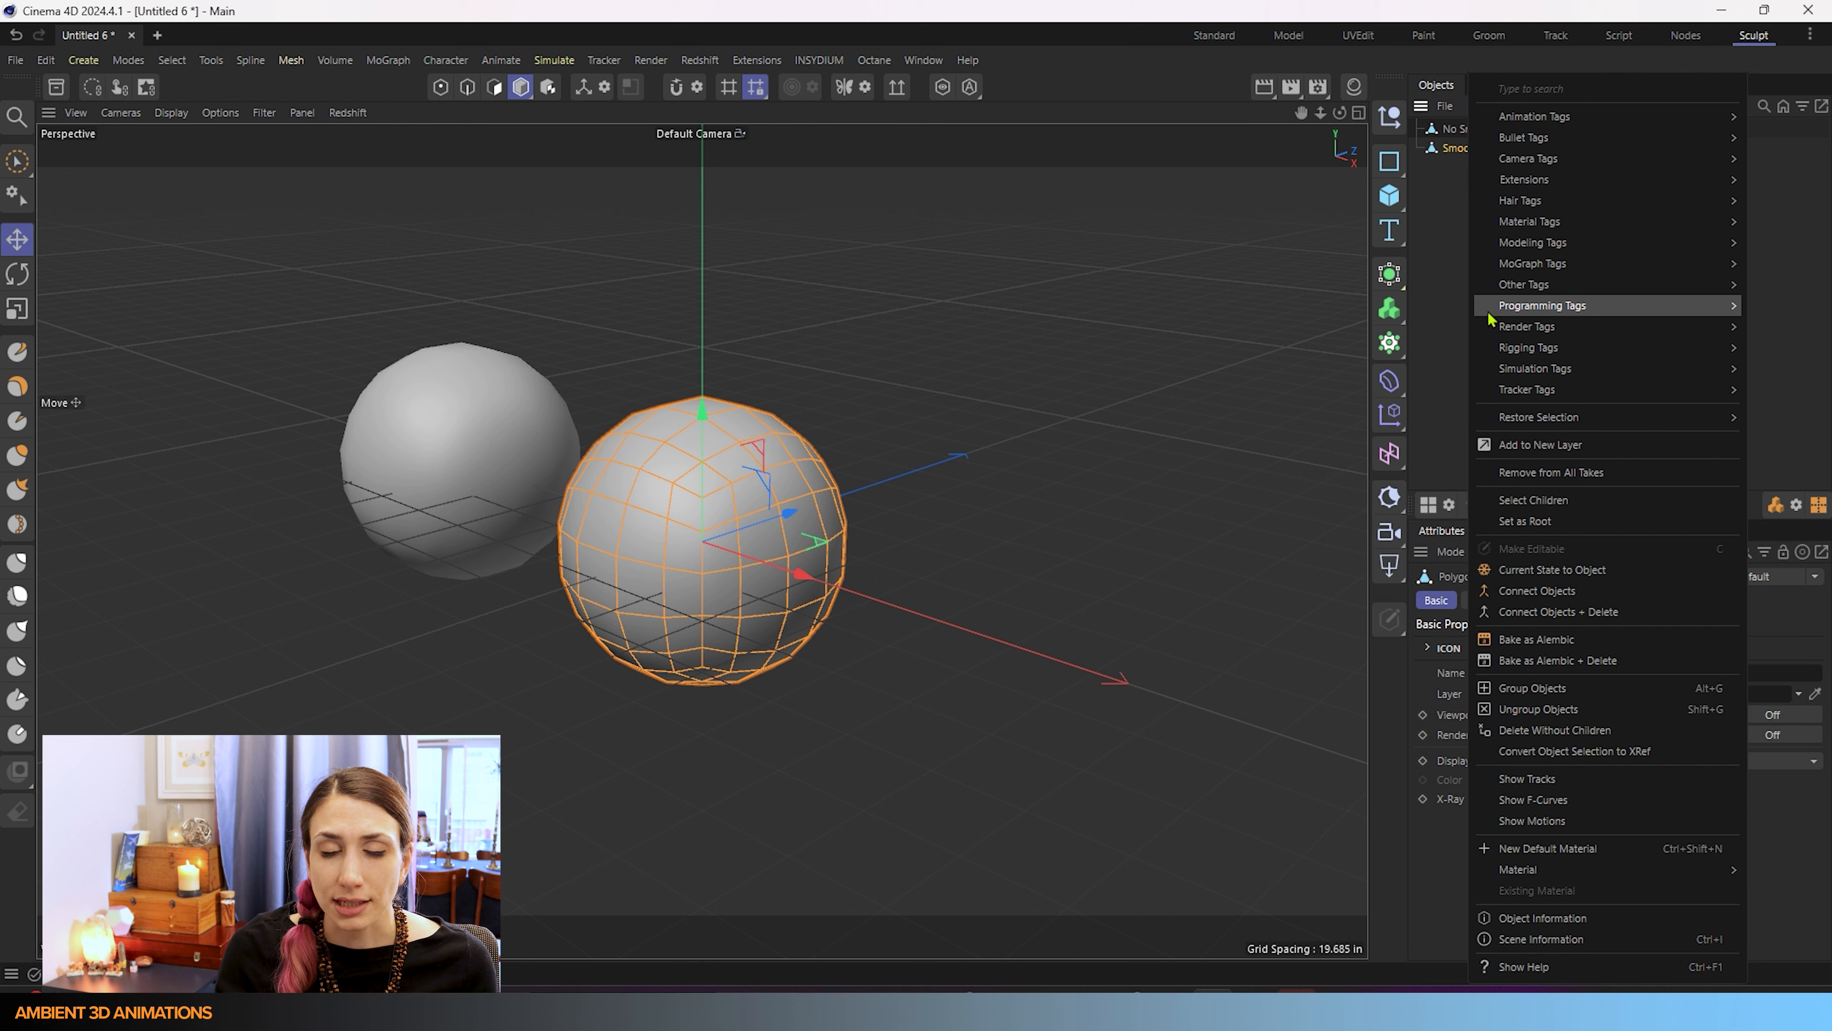
left_click(1437, 227)
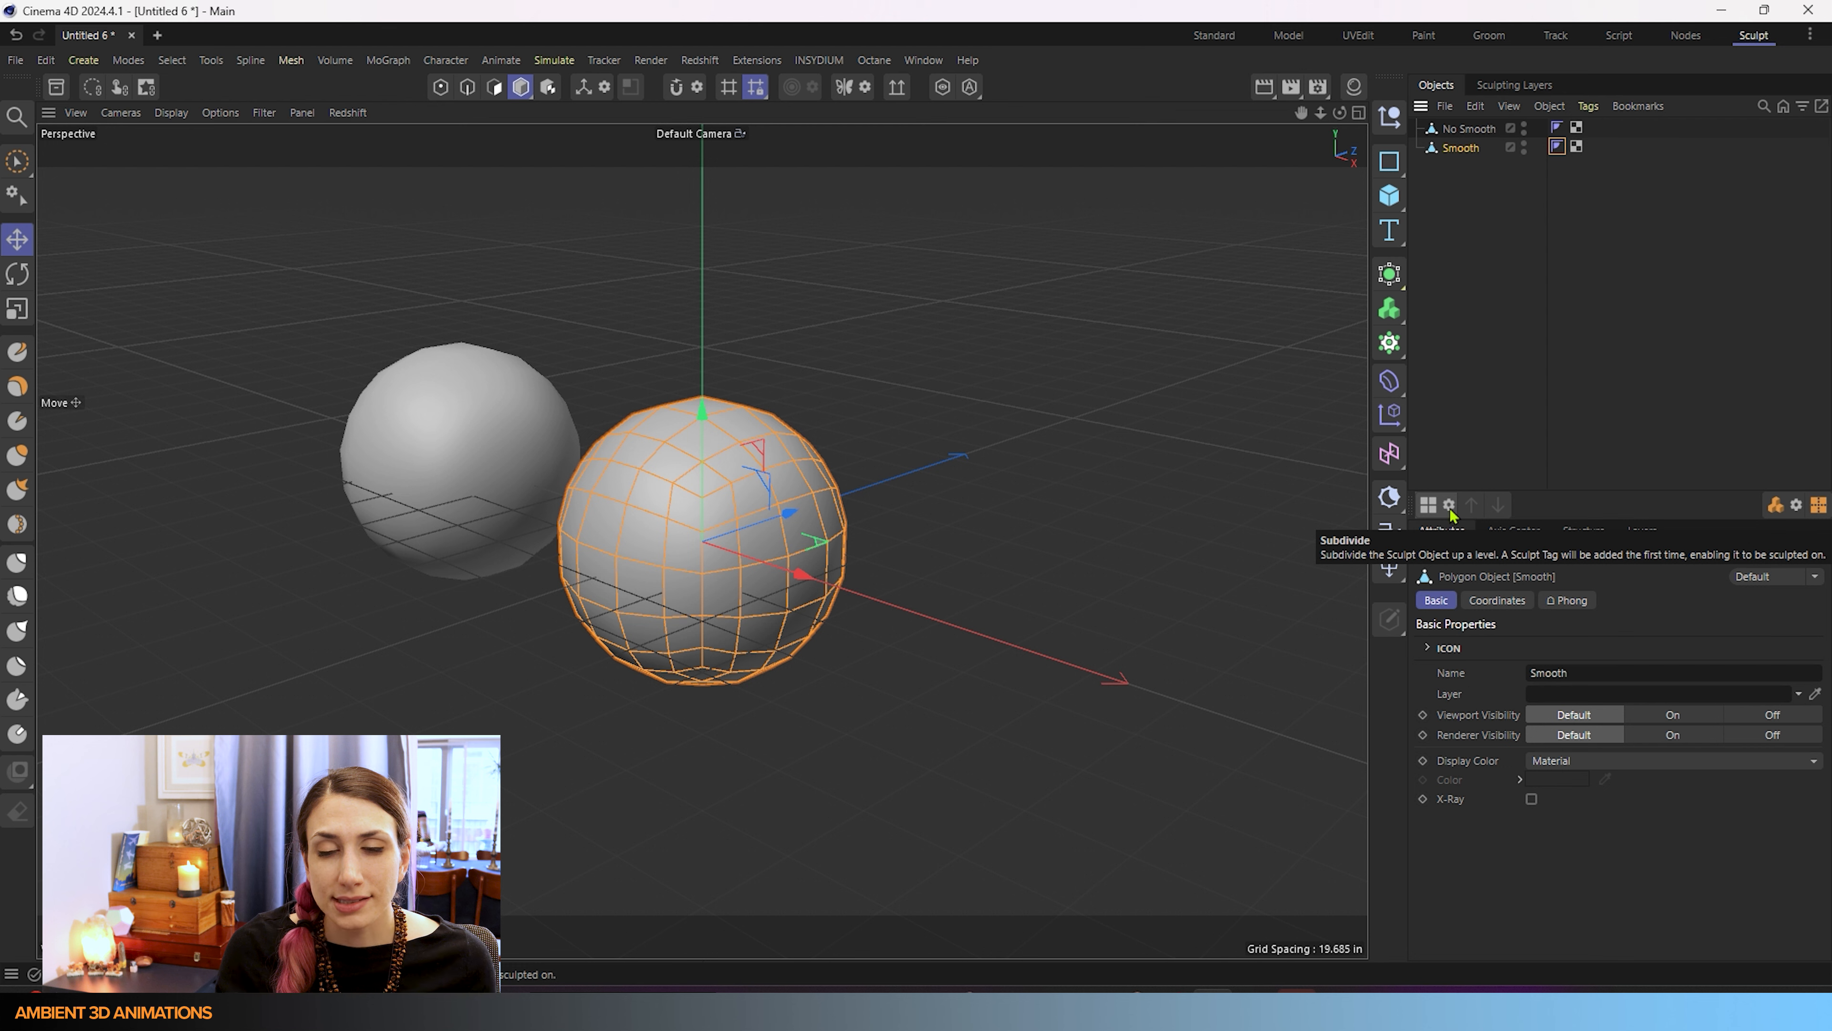
Apply the sculpting Subdivide to the Smooth sphere with Smoothness set to 100%.
left_click(1449, 505)
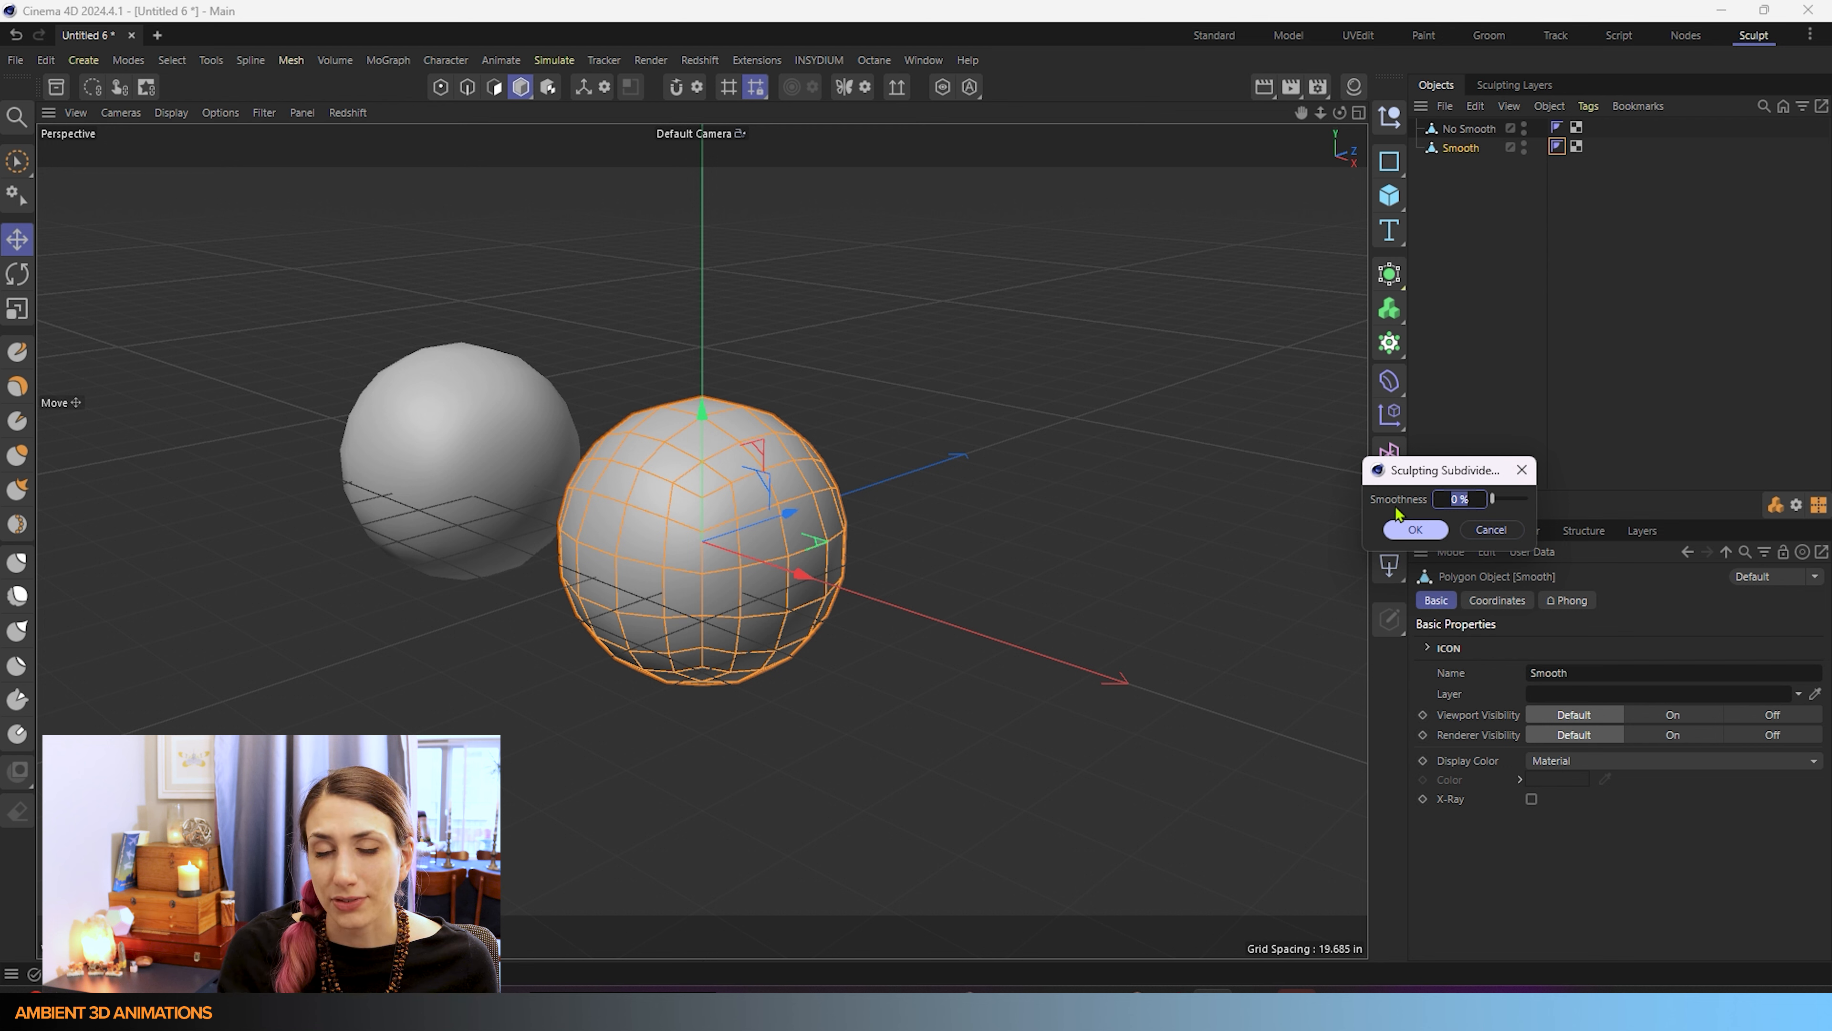
left_click_drag(1499, 505, 1749, 510)
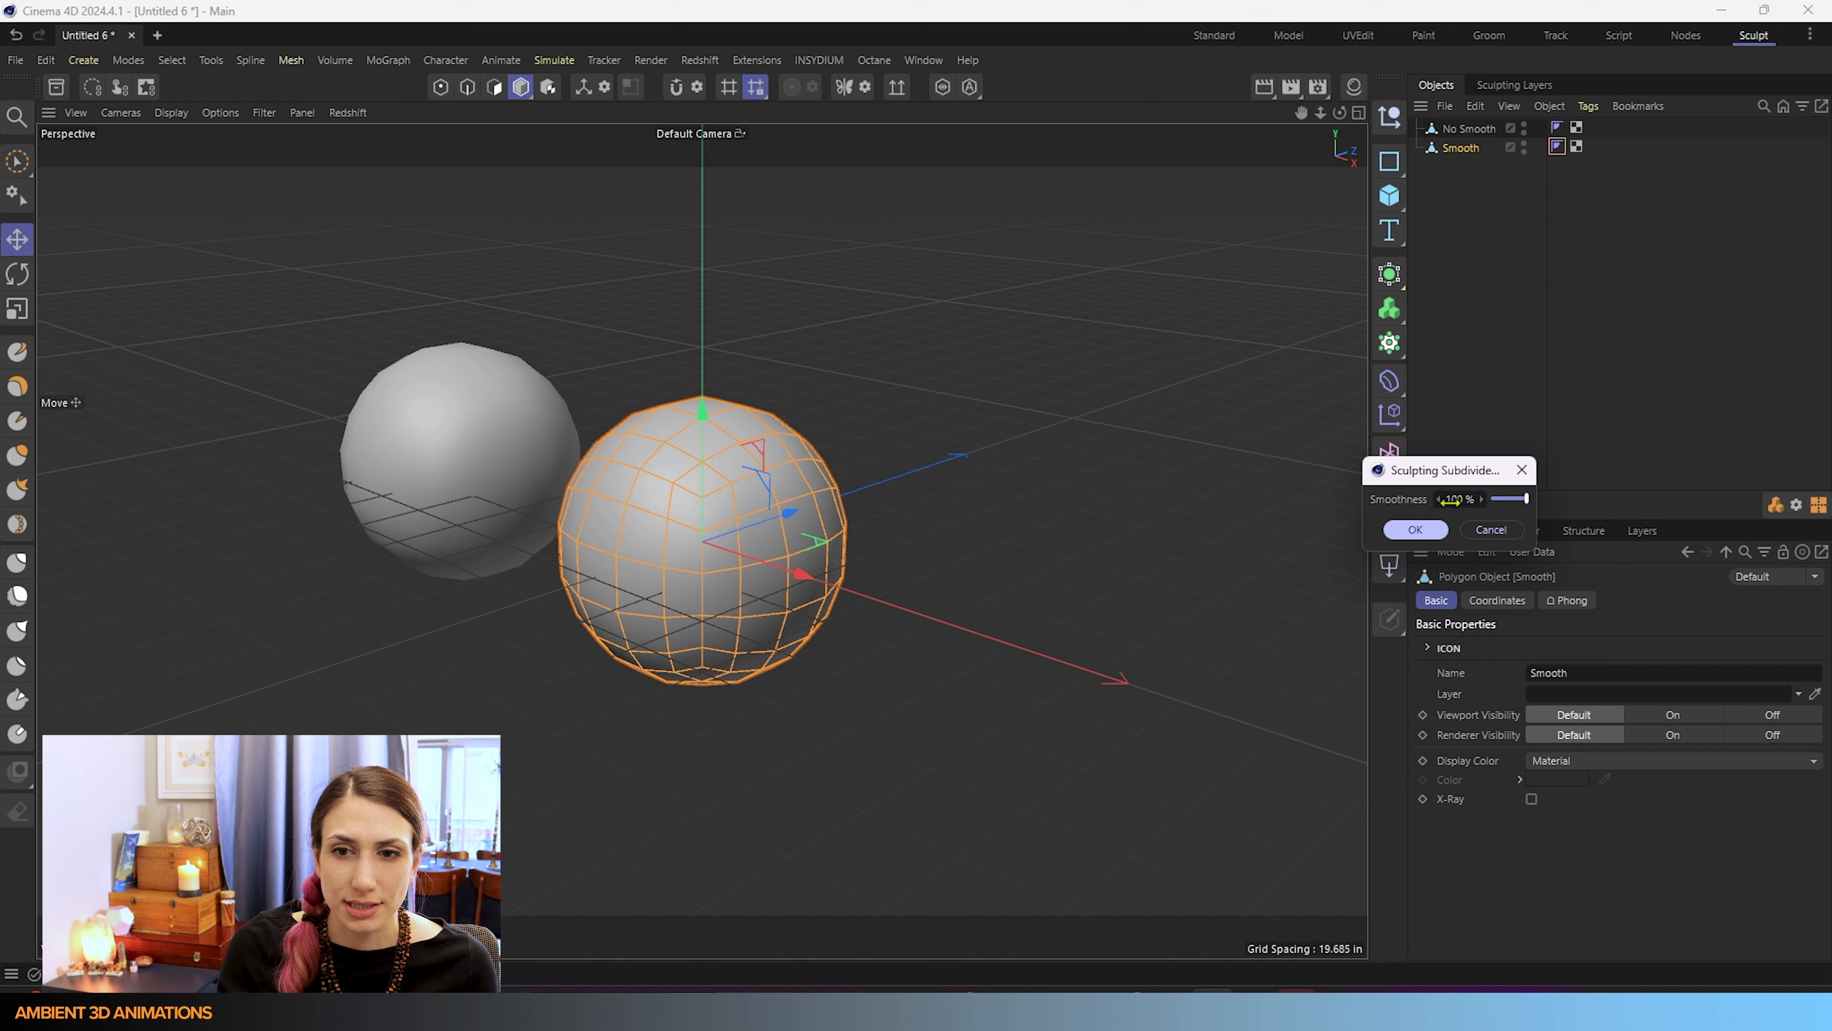
left_click(1415, 530)
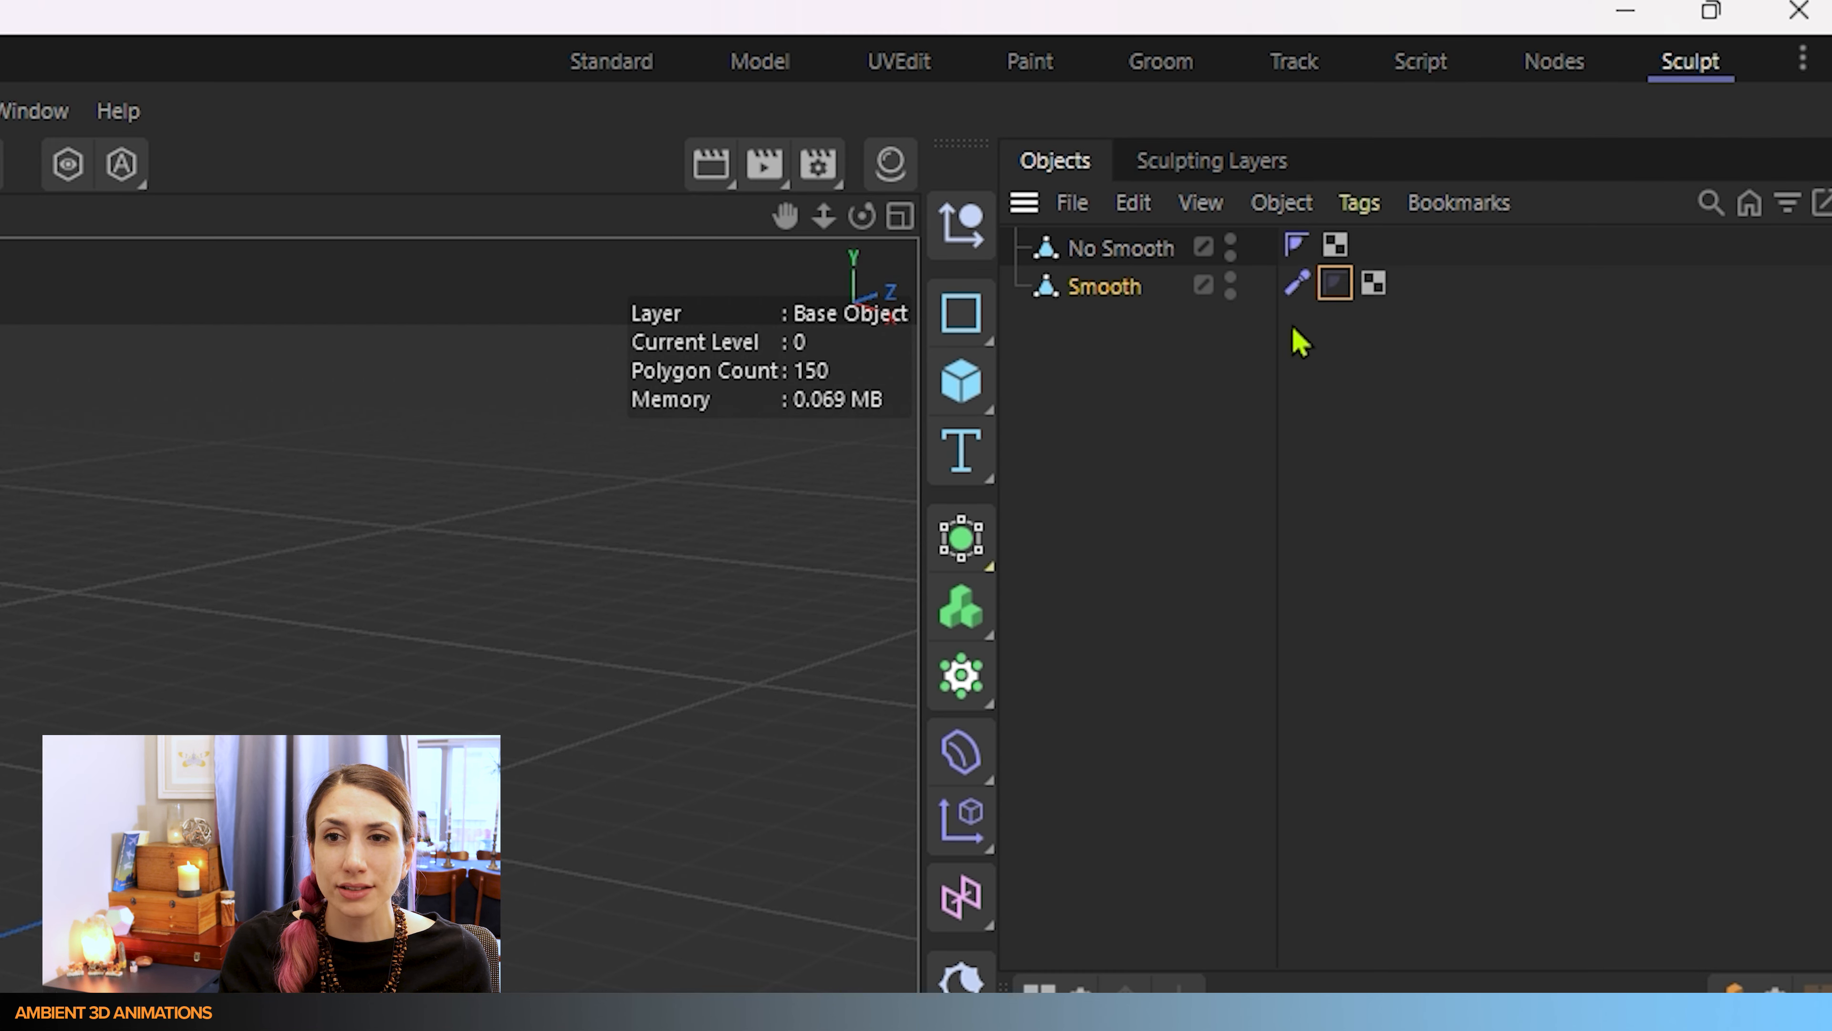
Show the sculpting layer manager for the Smooth sphere's Sculpt tag and toggle its Phong option off and on.
left_click(1303, 286)
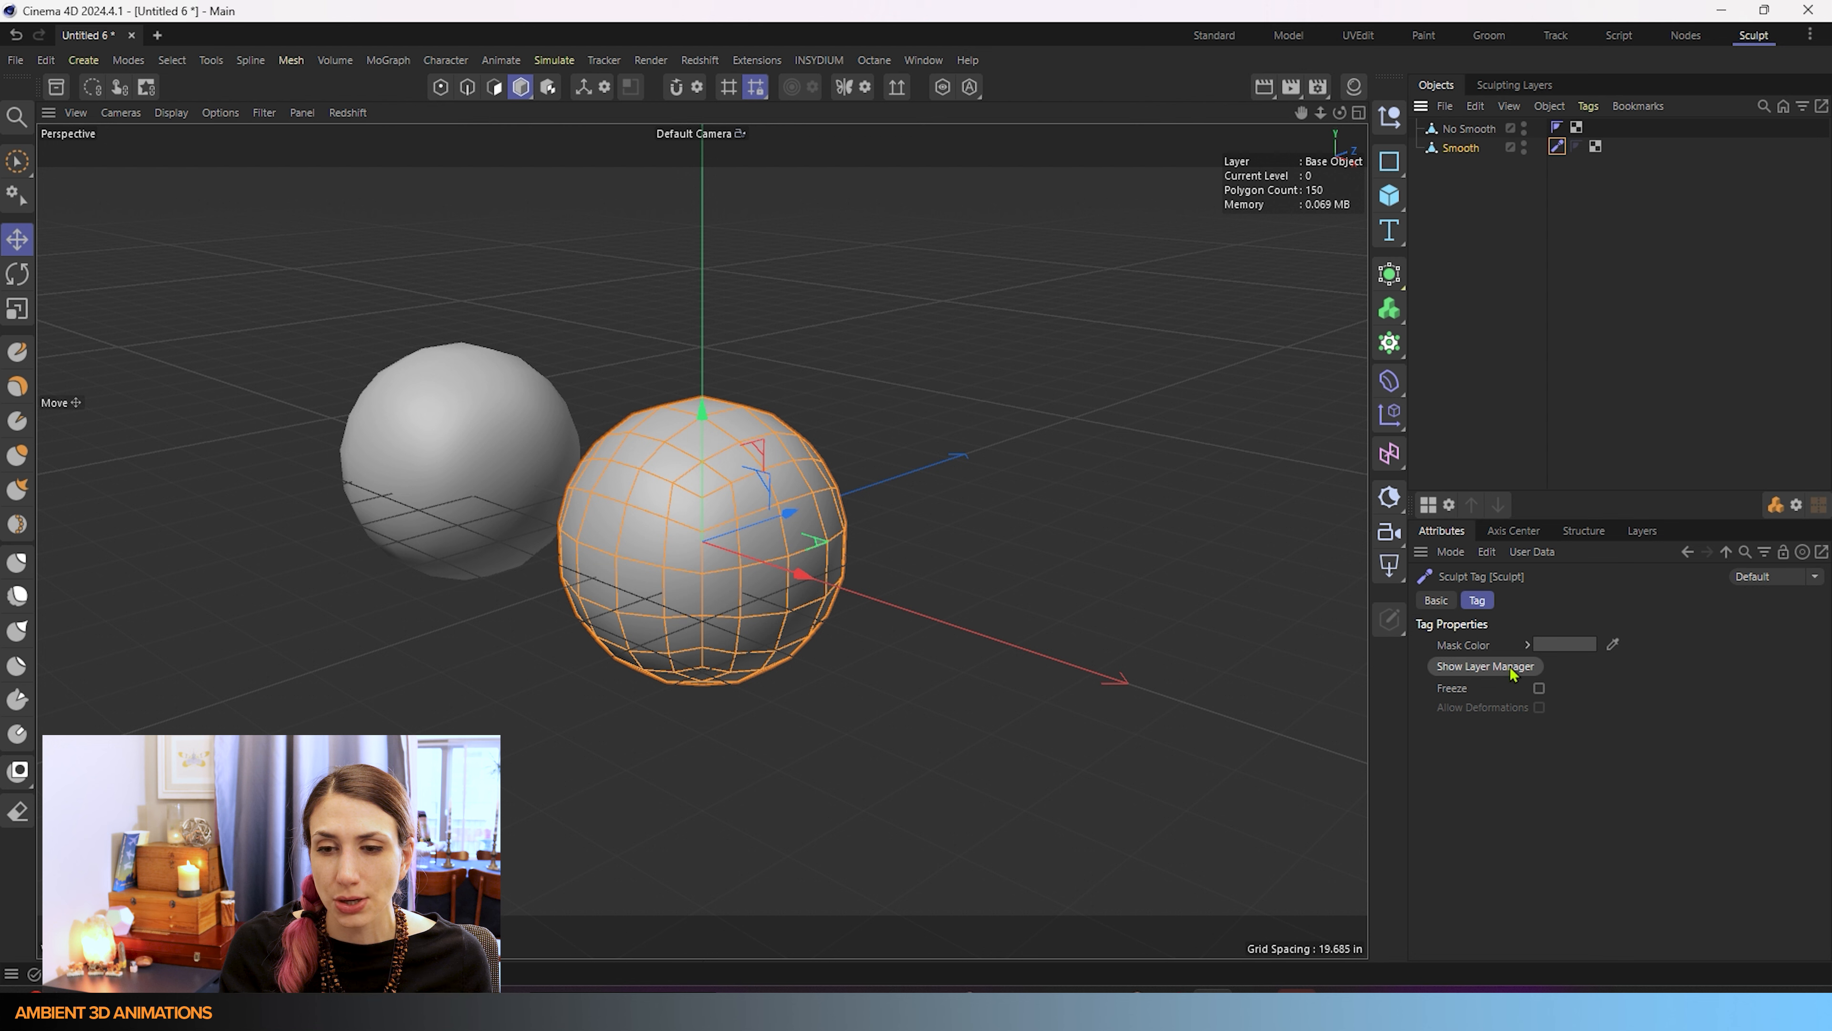
left_click(1513, 669)
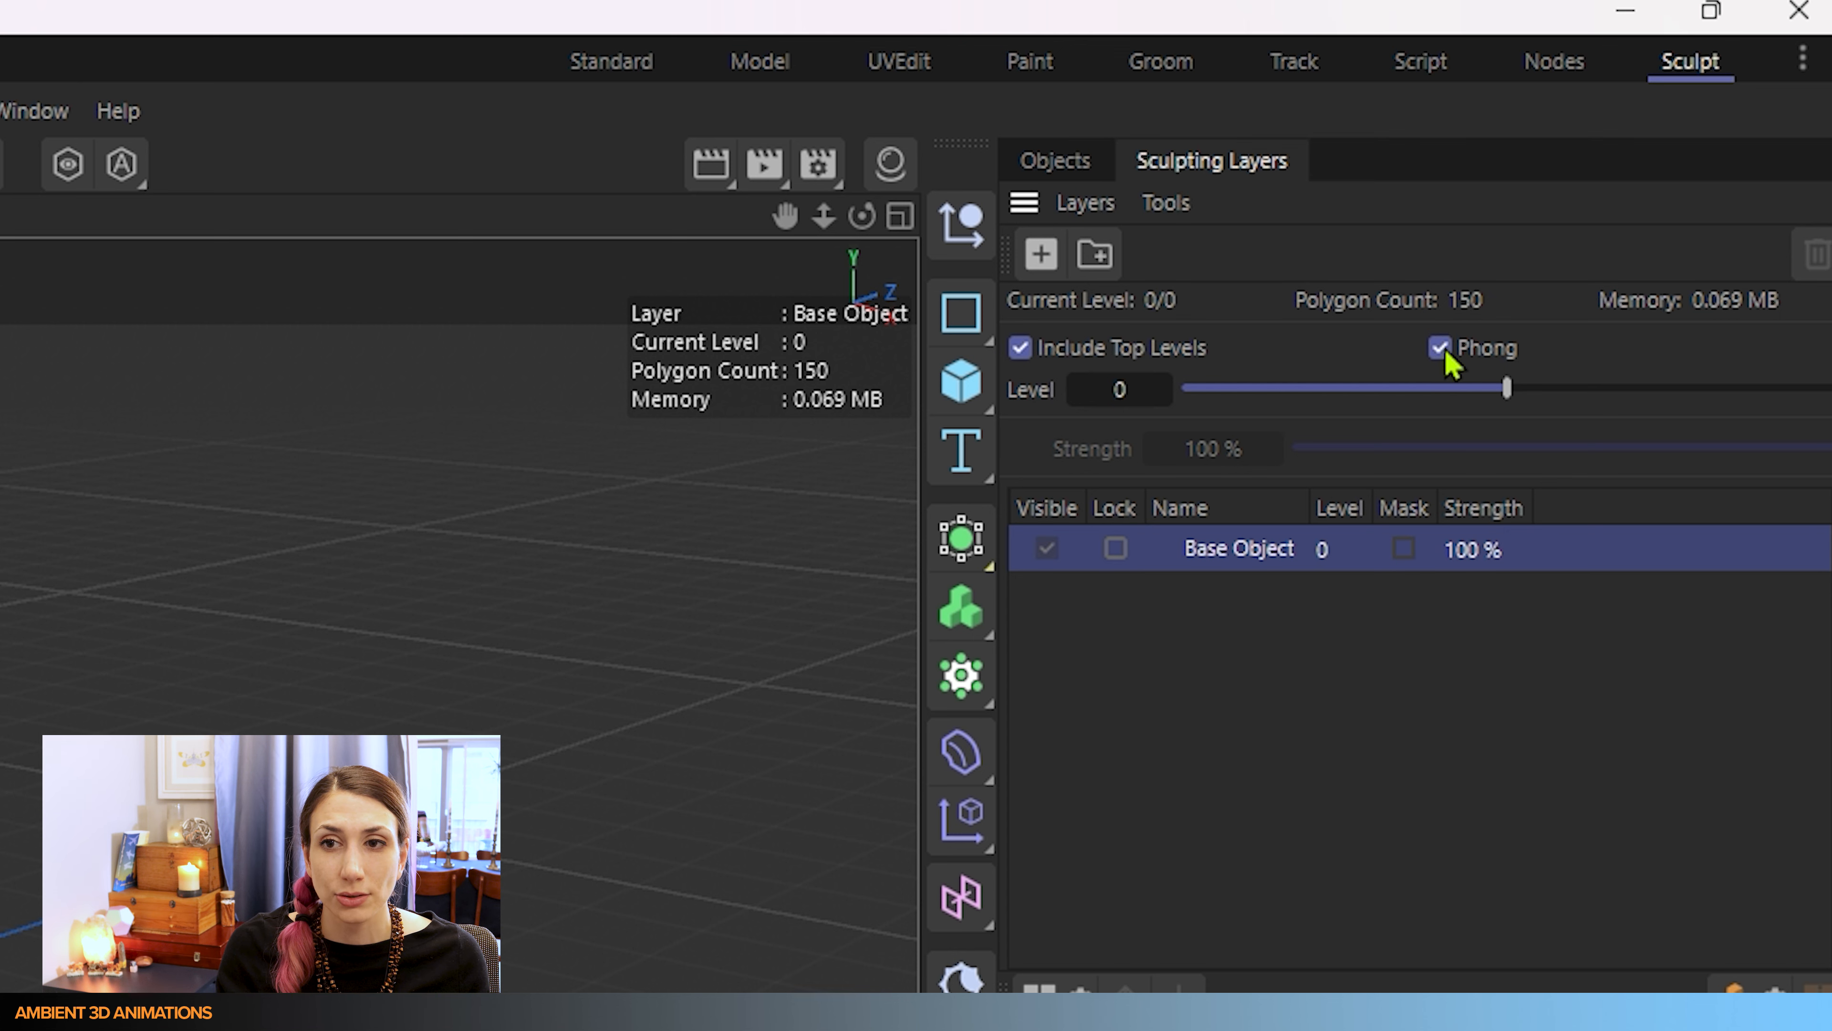
left_click(1443, 350)
left_click(1443, 351)
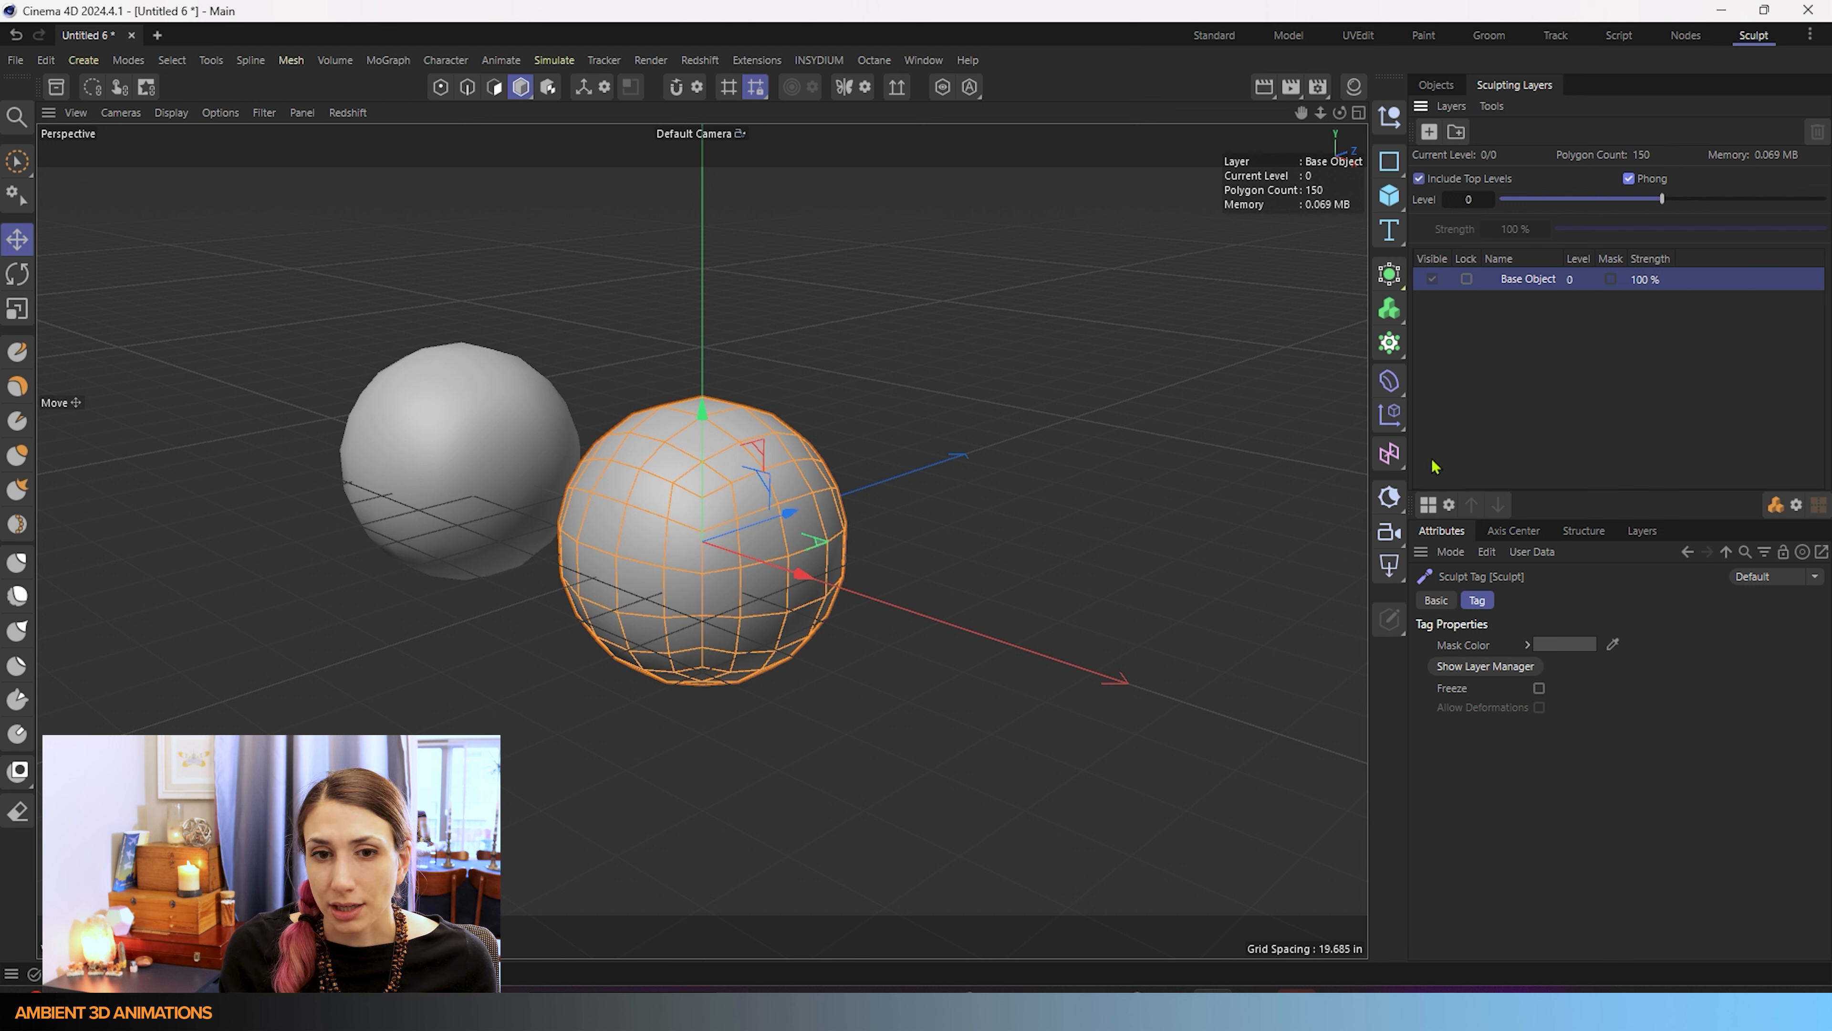
Subdivide the Smooth sphere's base object up to sculpting level 1.
left_click(1427, 509)
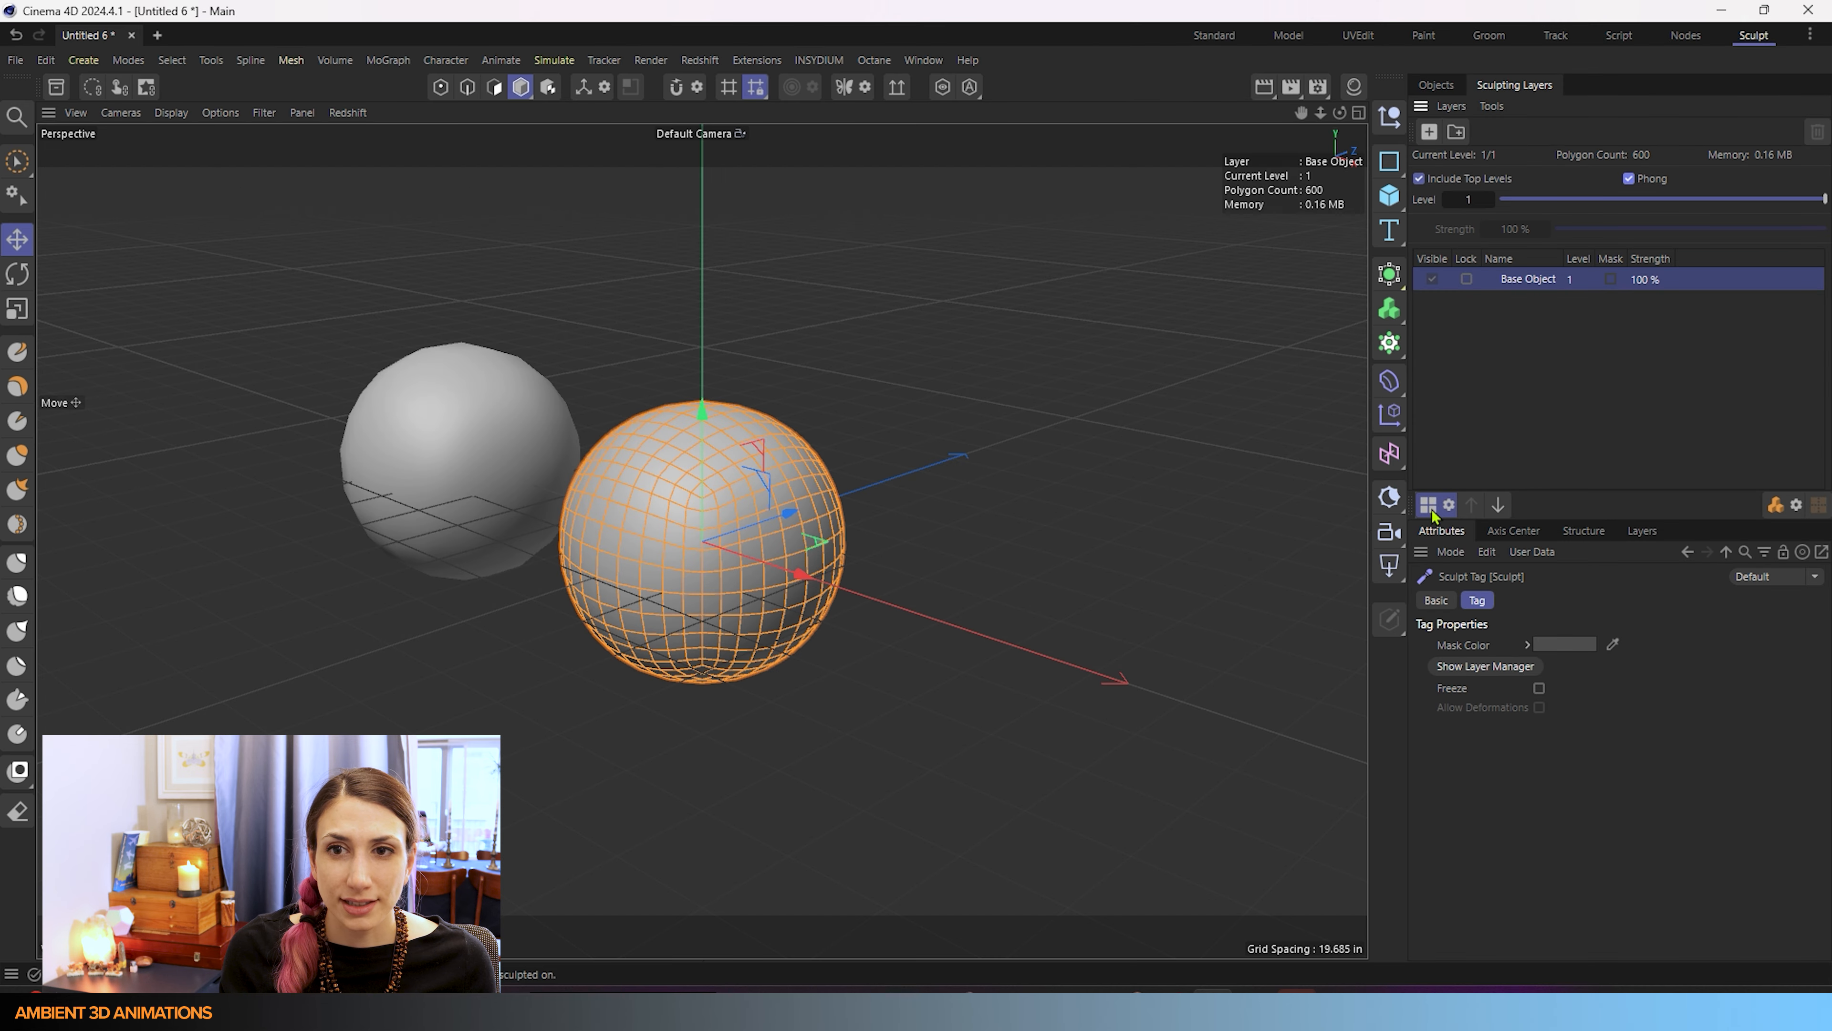
Subdivide the Smooth sphere up to sculpting level 3 and try its lower display levels.
left_click(1429, 507)
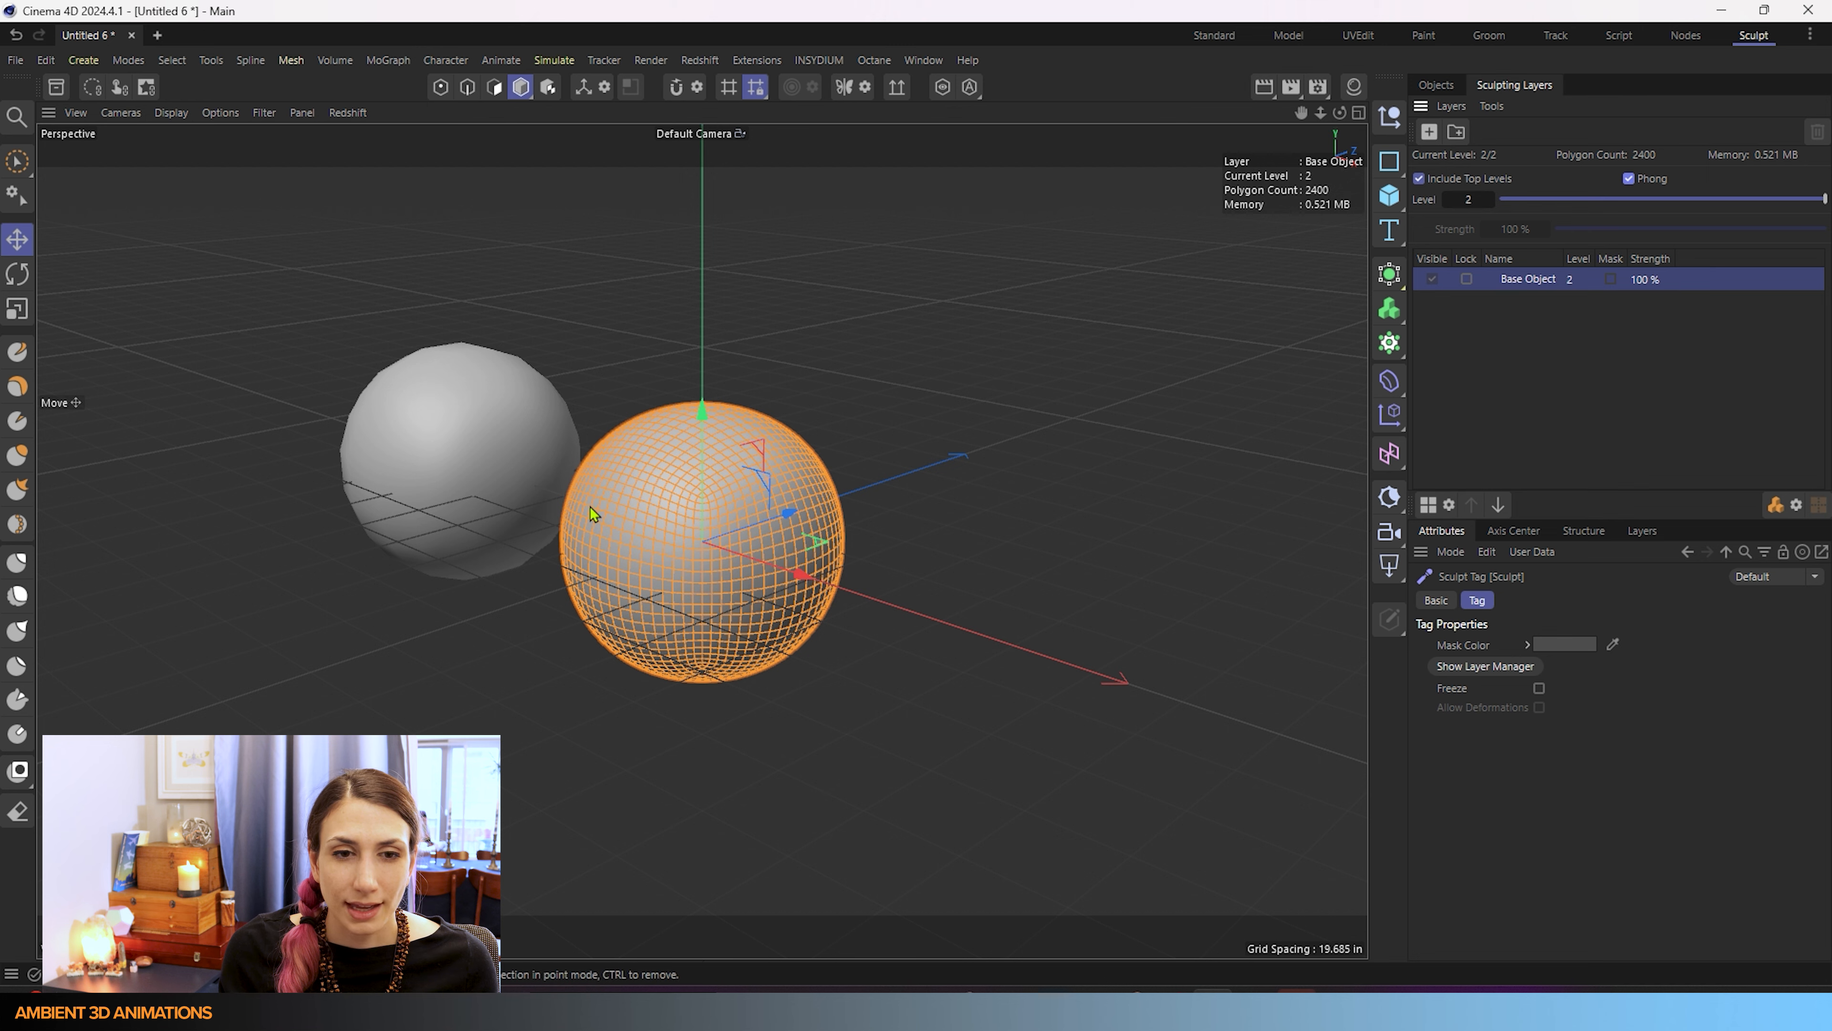
left_click(1430, 506)
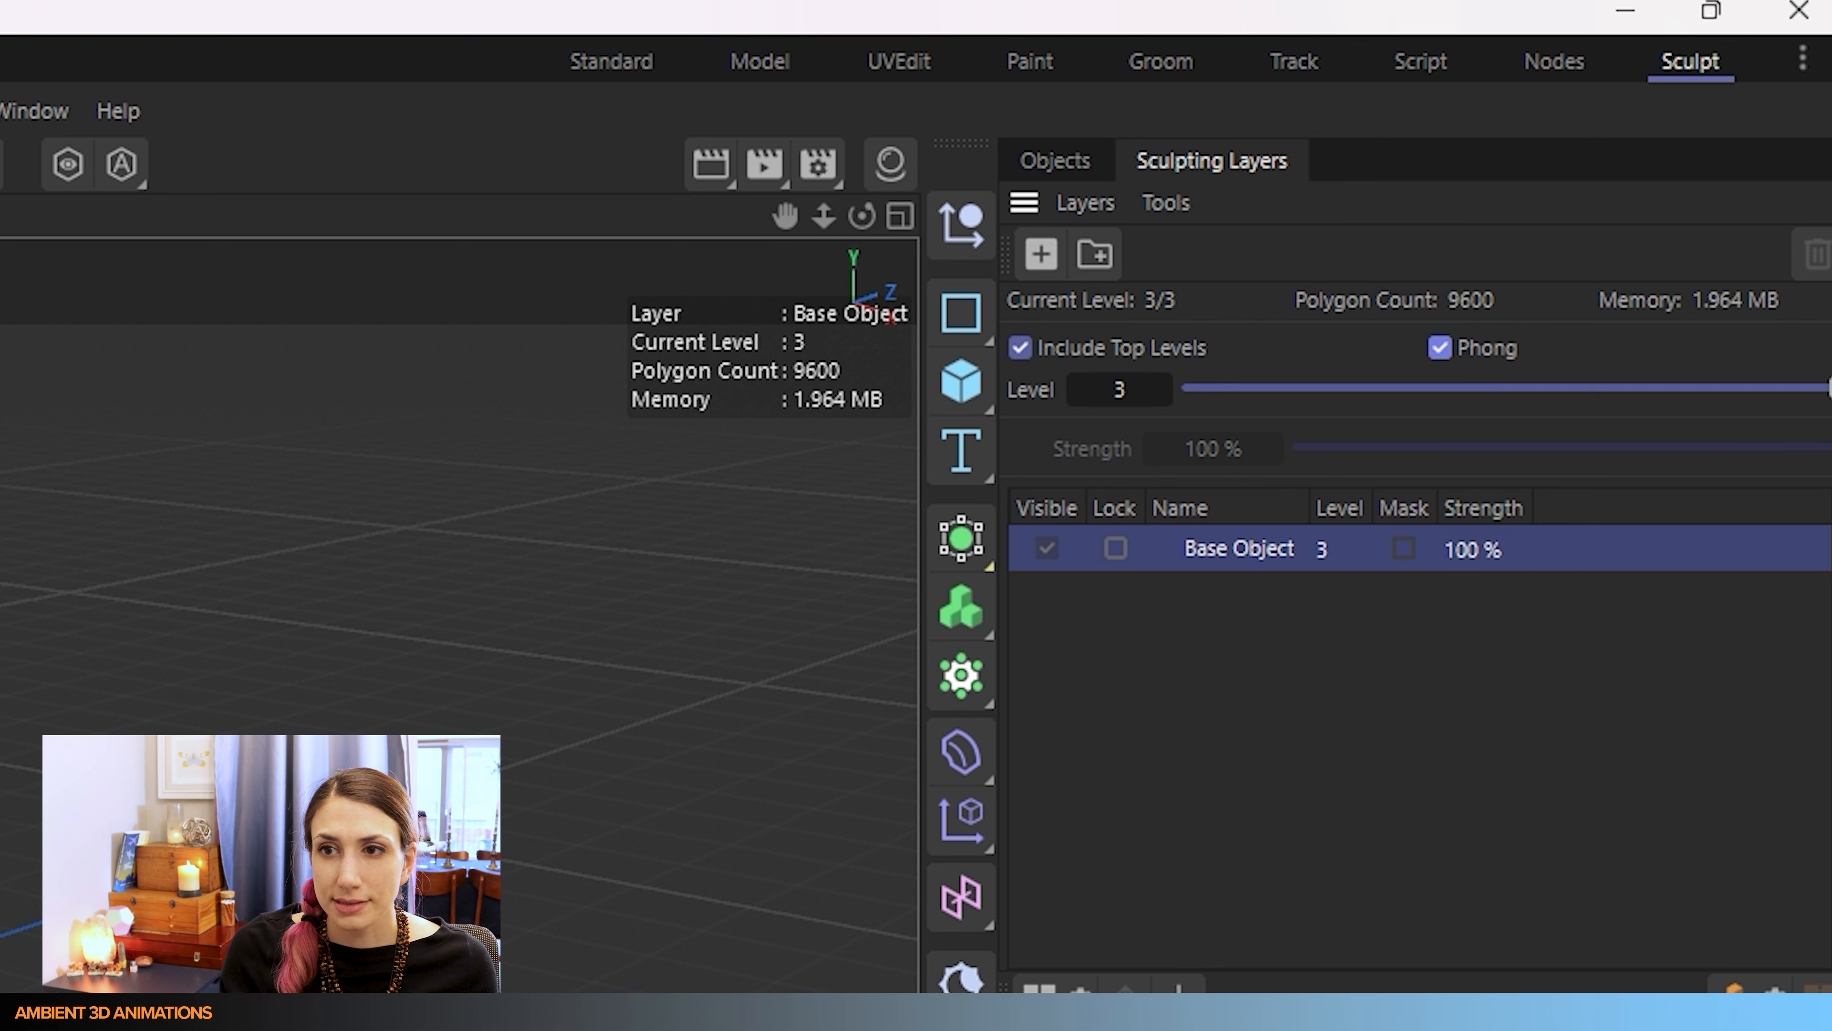
left_click_drag(1827, 390, 1187, 399)
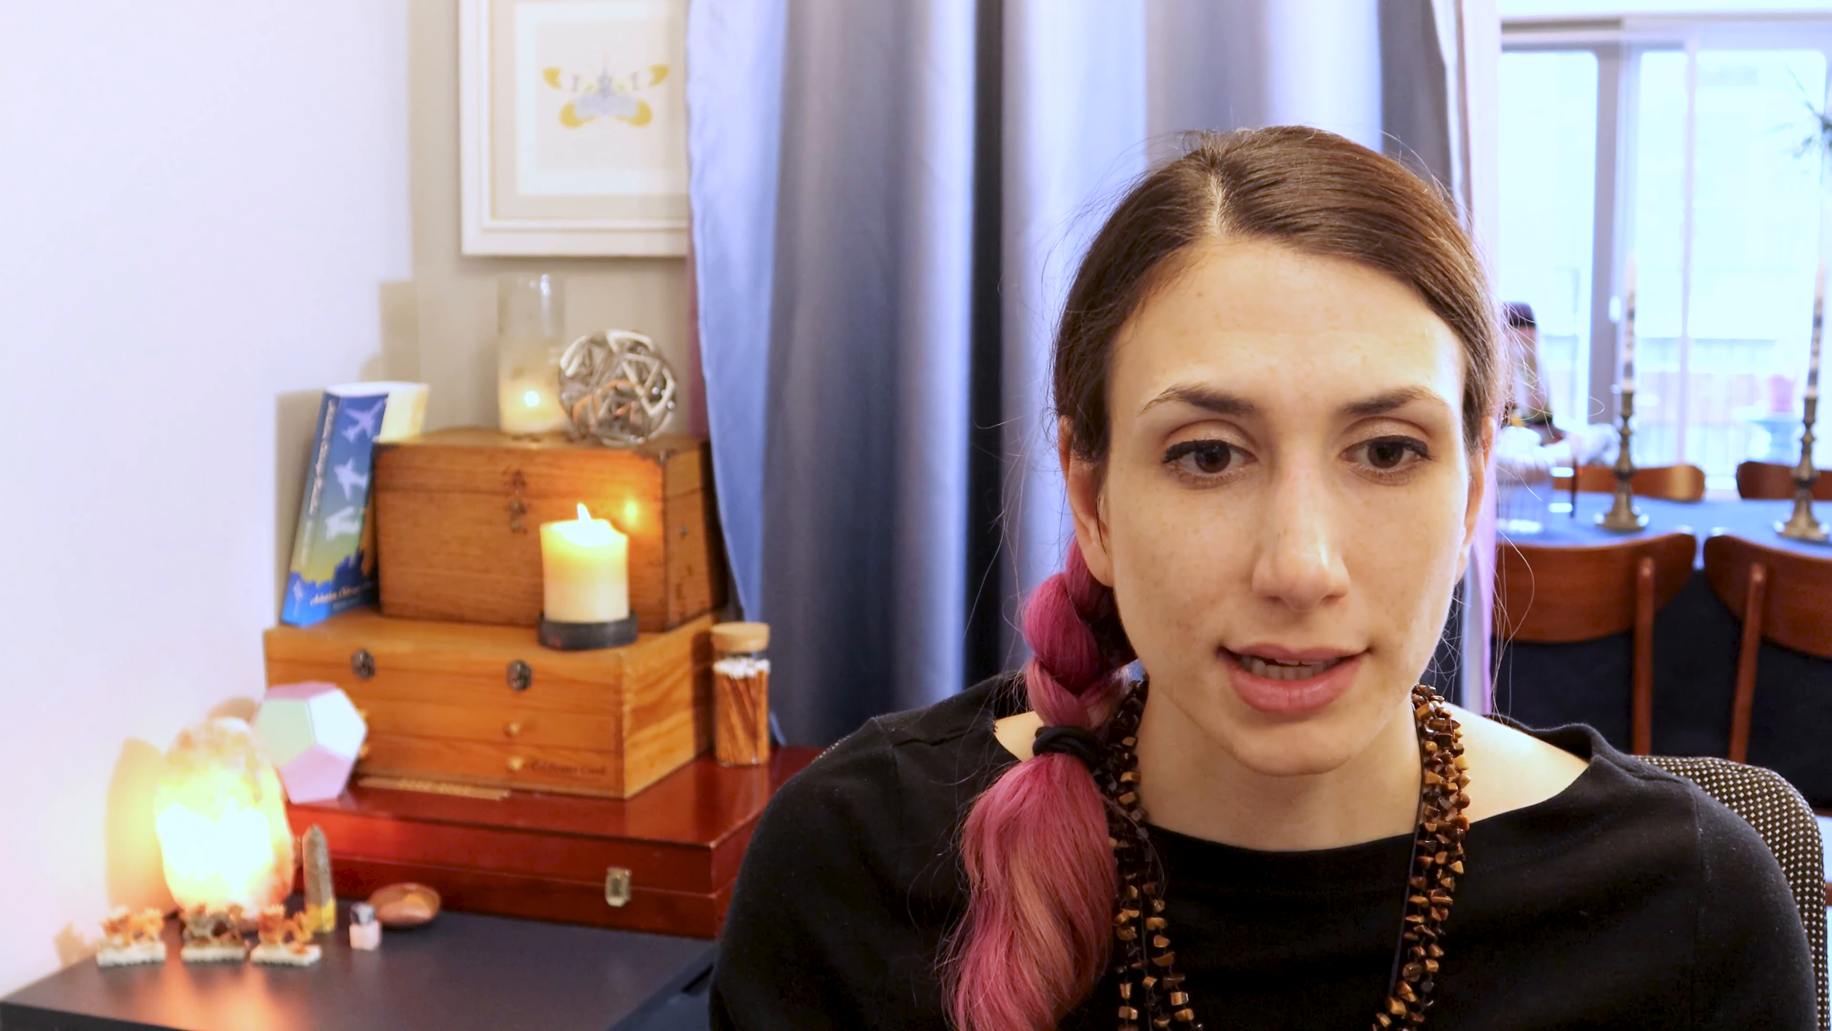
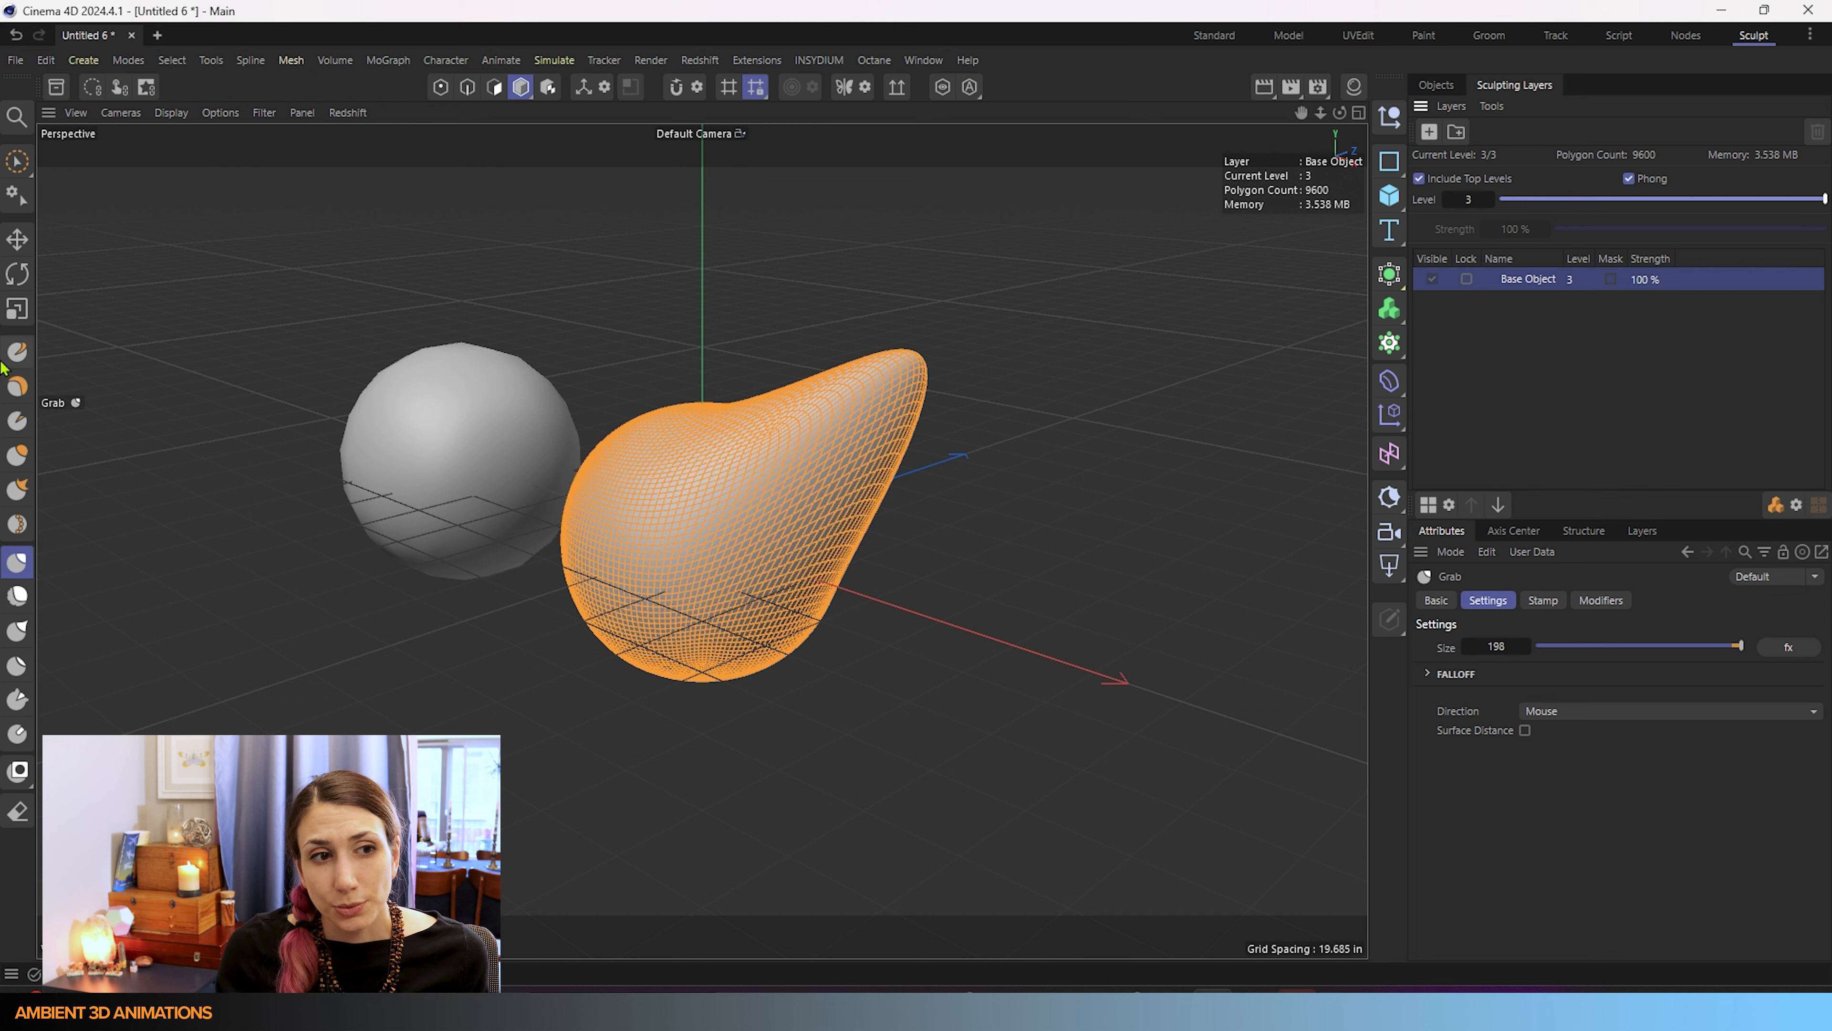
Set the Draw brush strength to 125.1 % and sculpt freehand raised strokes across the front of the deformed sphere.
left_click(17, 354)
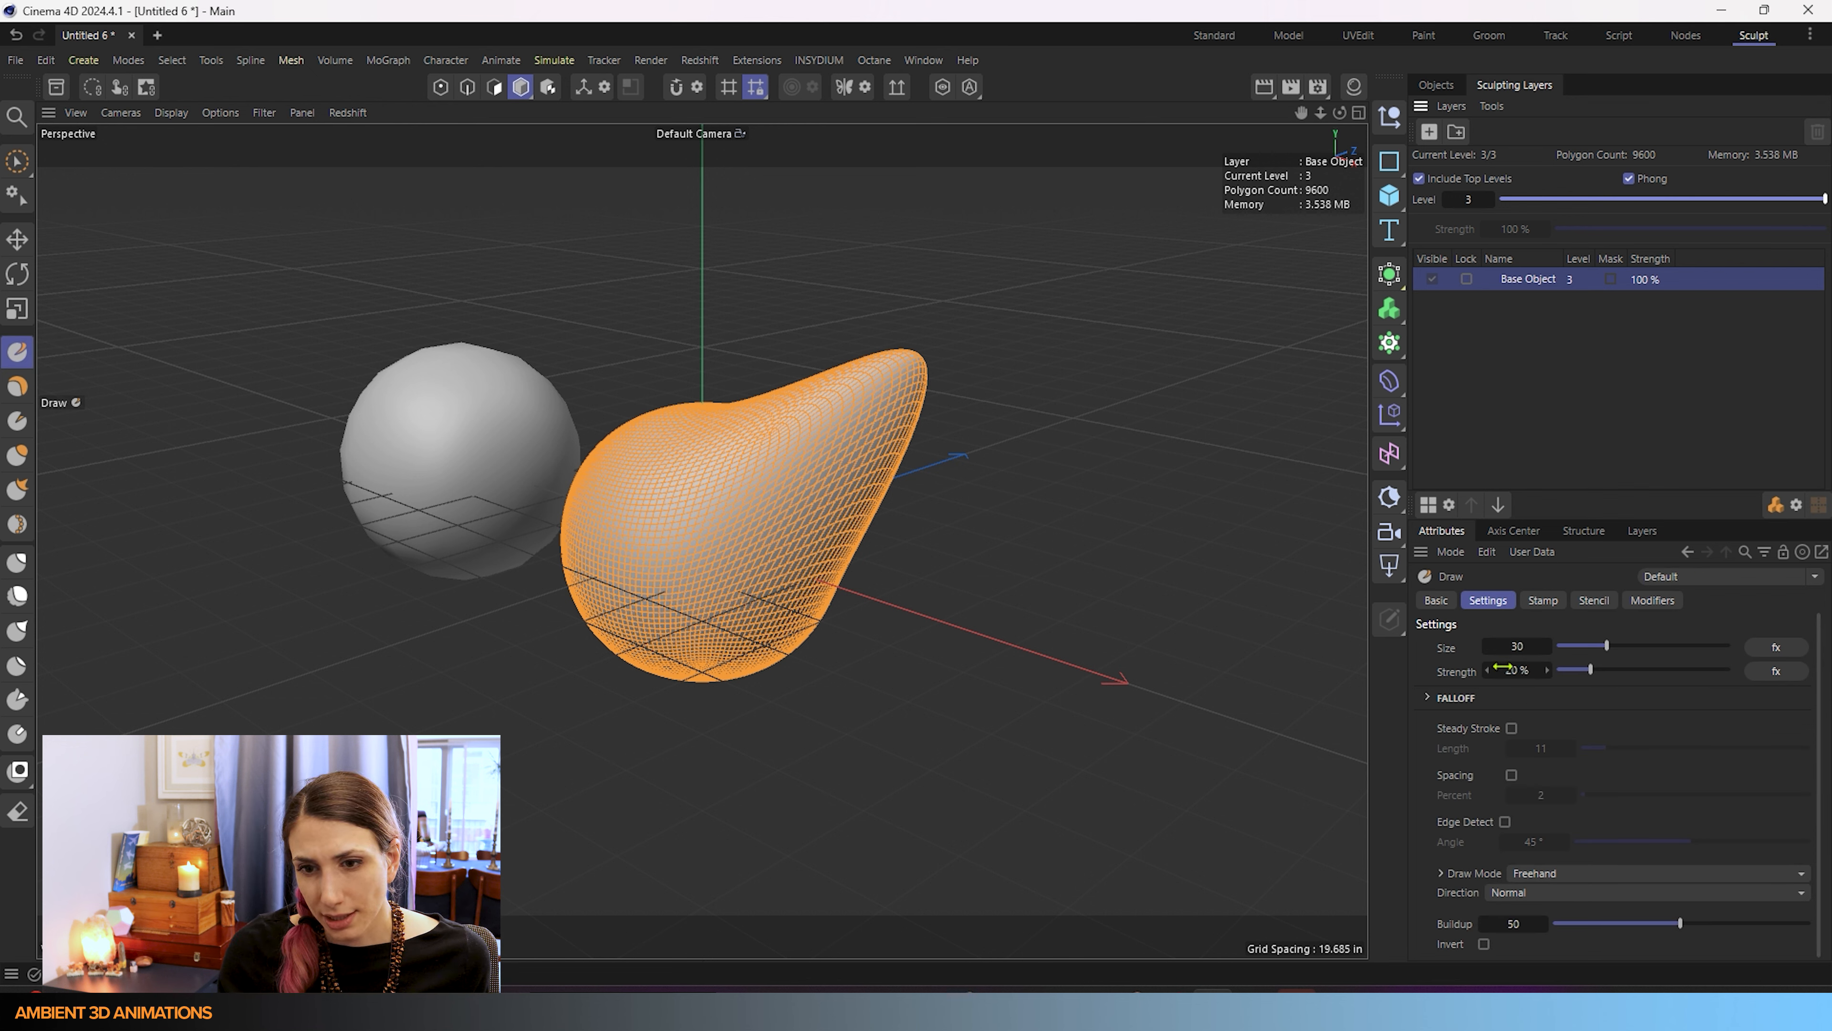
left_click_drag(1504, 667, 1580, 668)
scroll(658, 507, "up", 4)
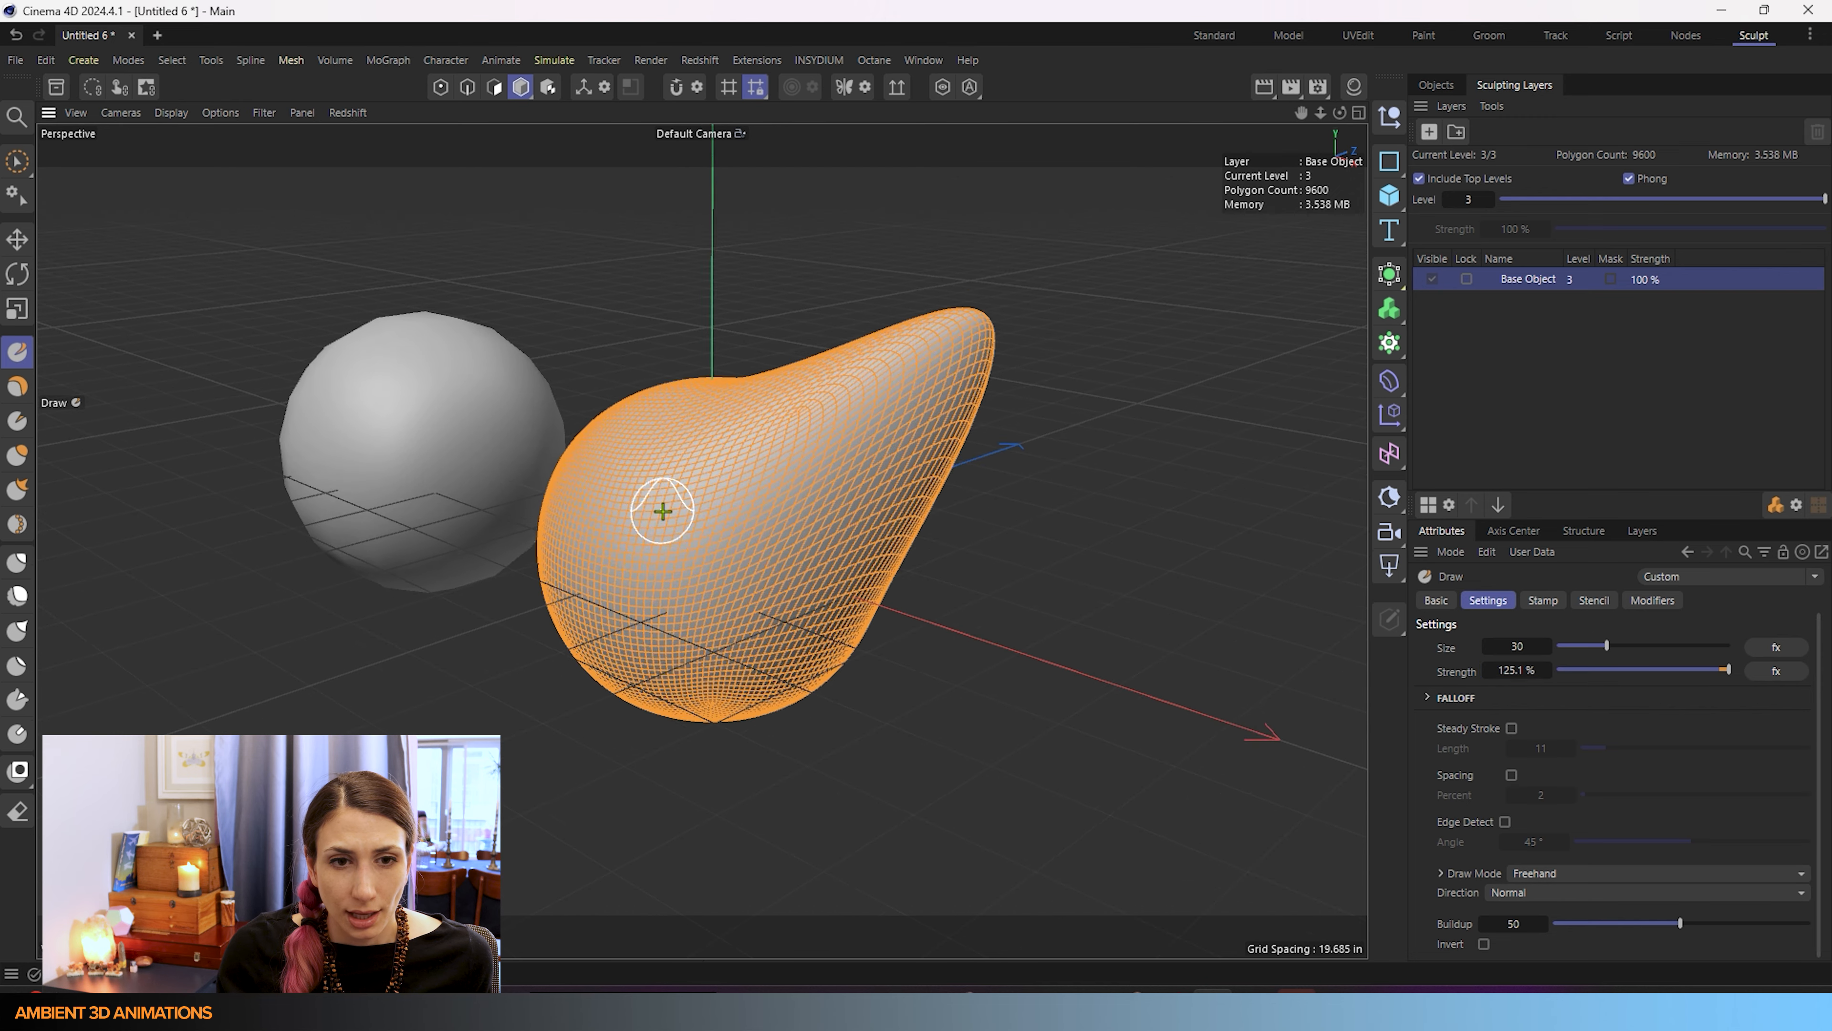
mouse_move(641, 468)
left_mouse_down()
mouse_move(777, 531)
mouse_move(521, 622)
left_mouse_up()
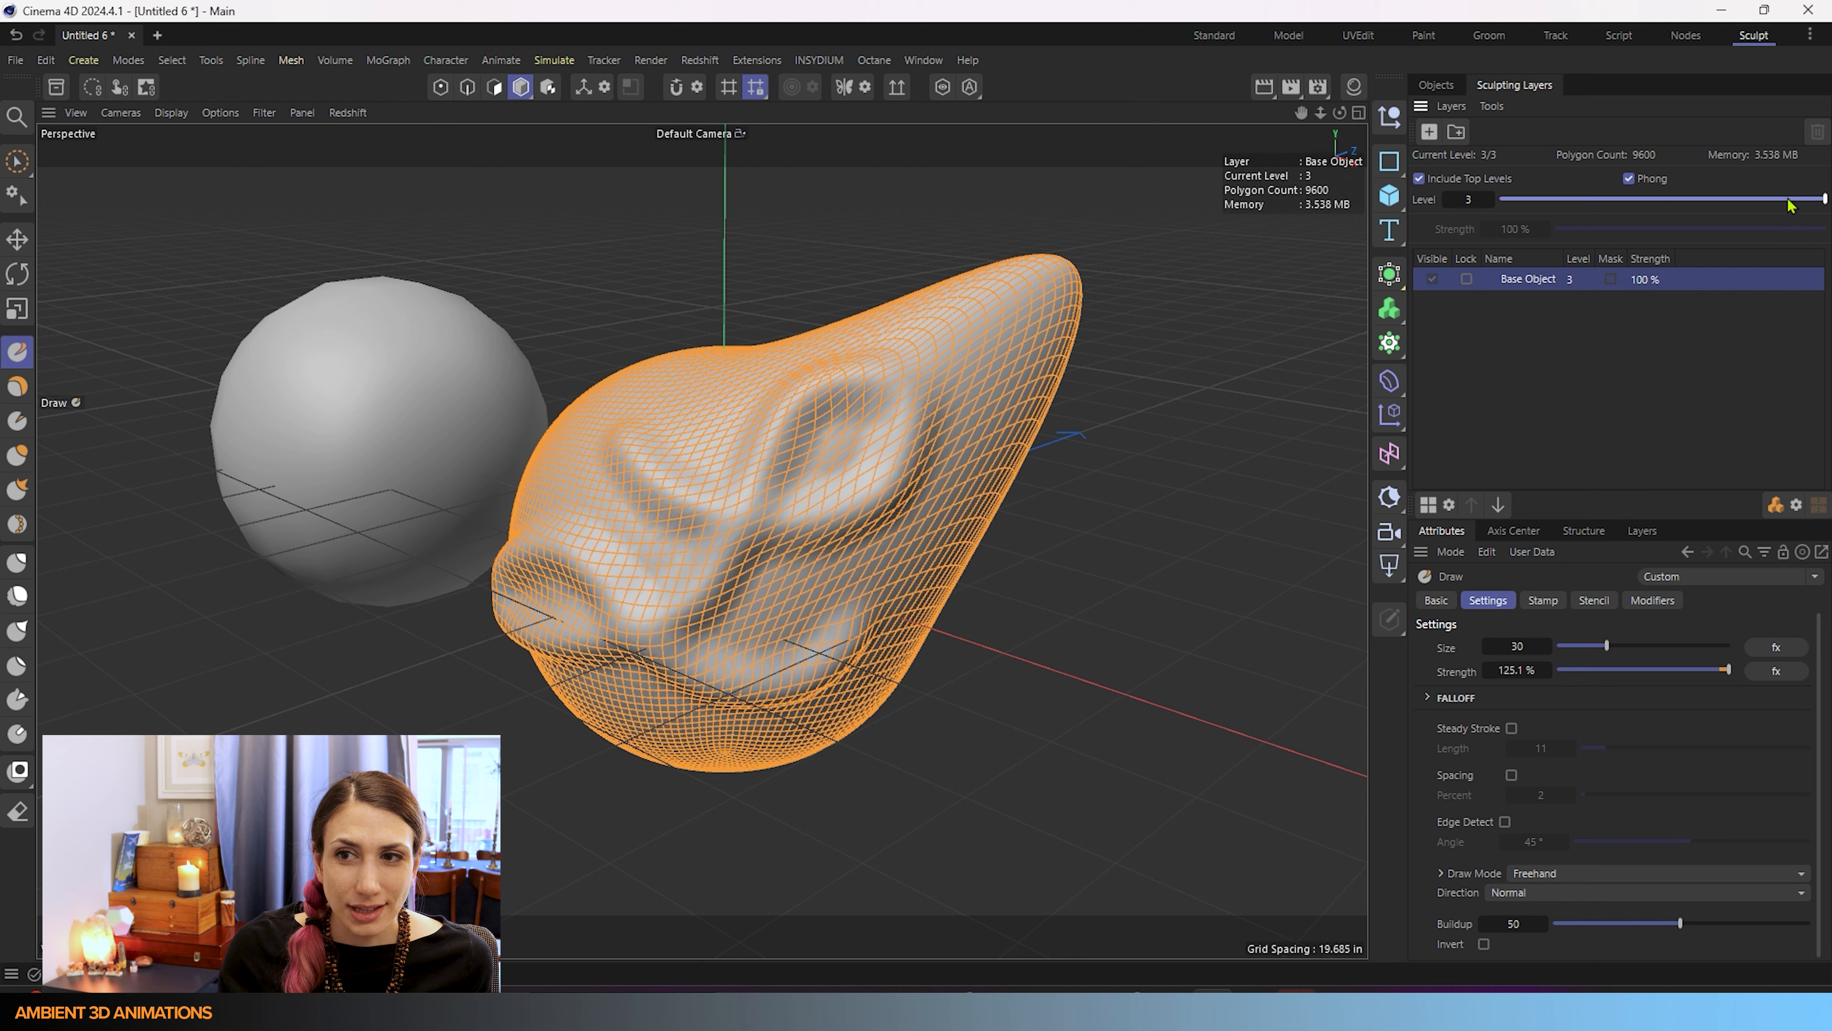
Step the sculpt's level down to 0 and back up to 3 to compare the detail.
left_click_drag(1816, 206, 1636, 205)
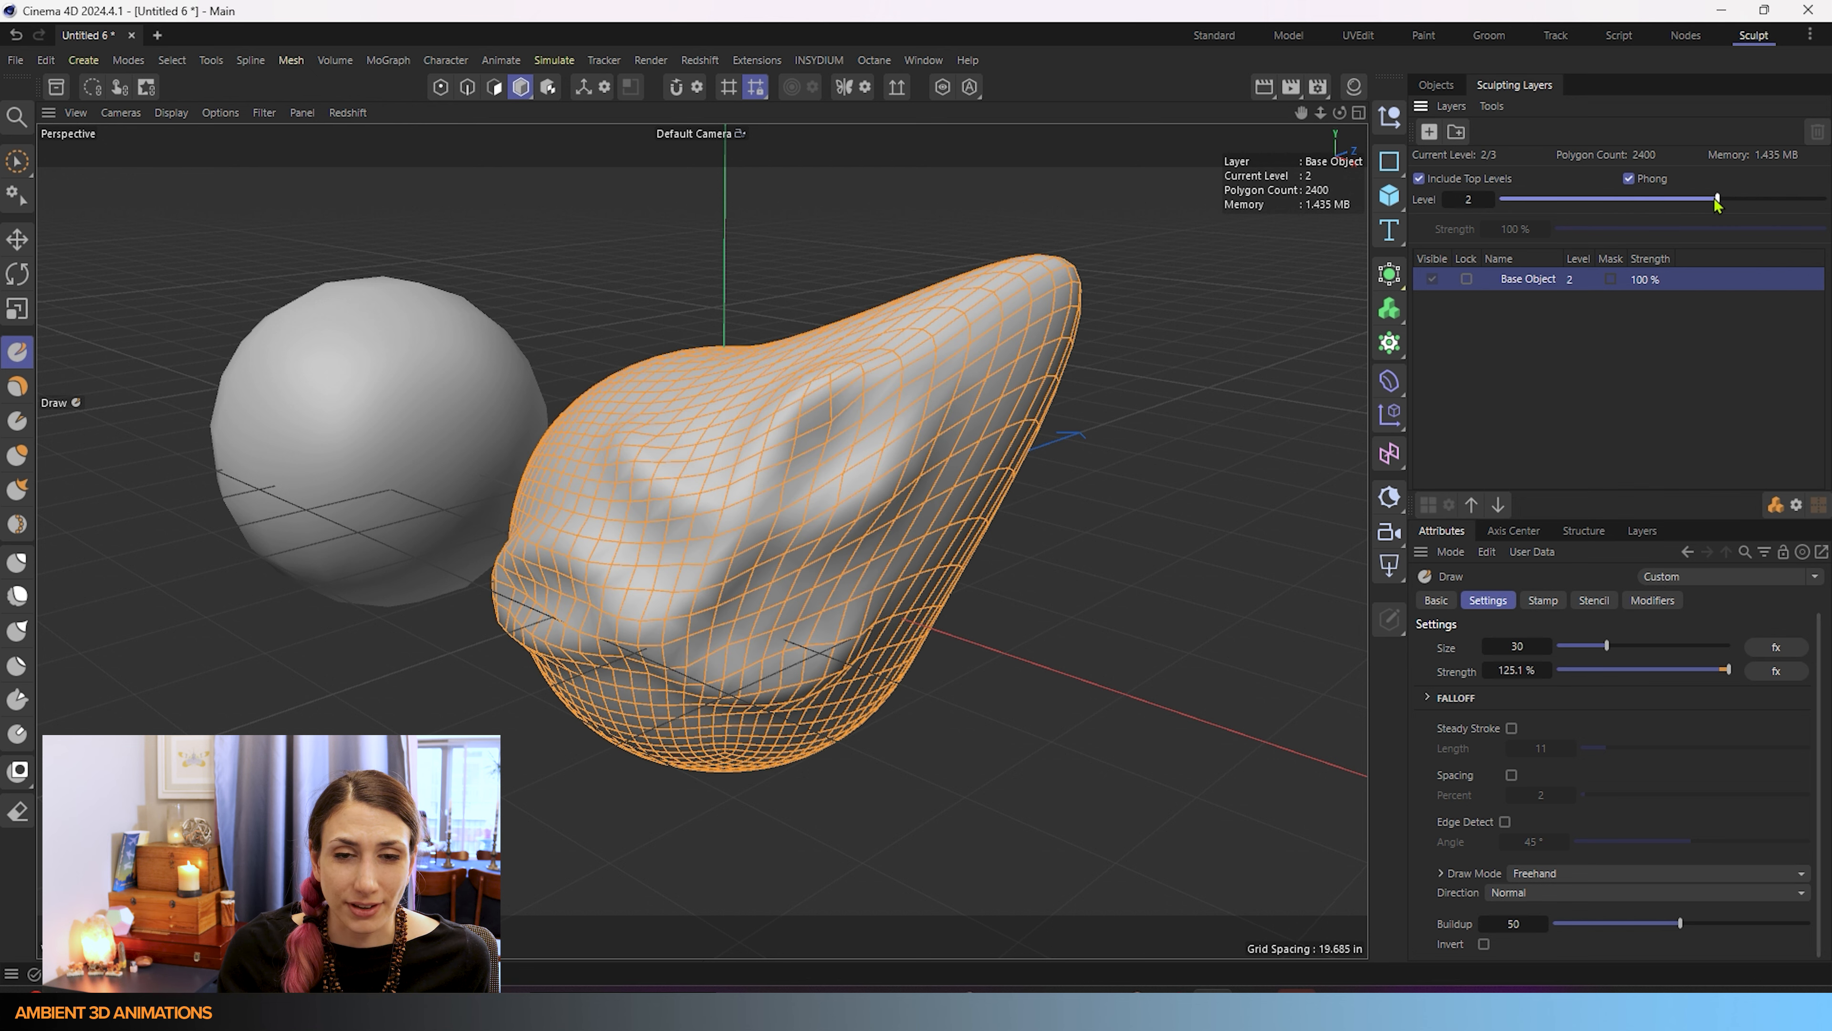
left_click_drag(1676, 205, 1512, 205)
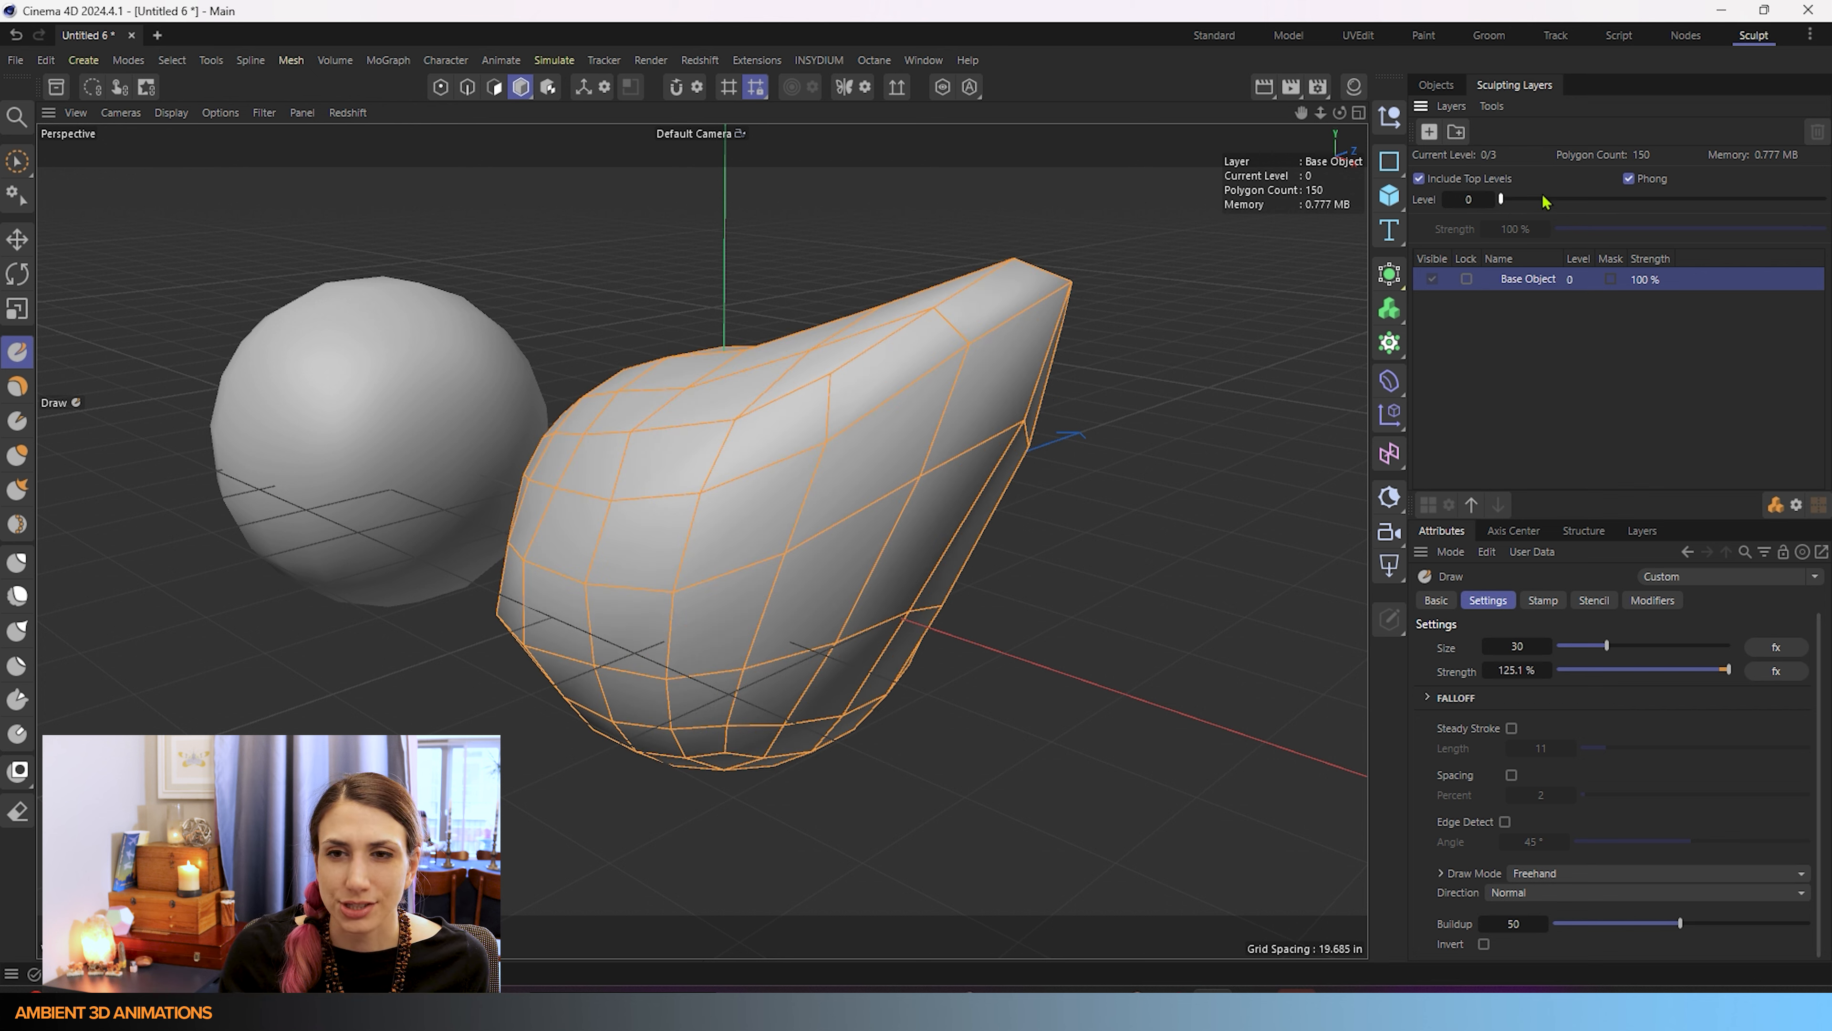
left_click_drag(1549, 202, 1825, 199)
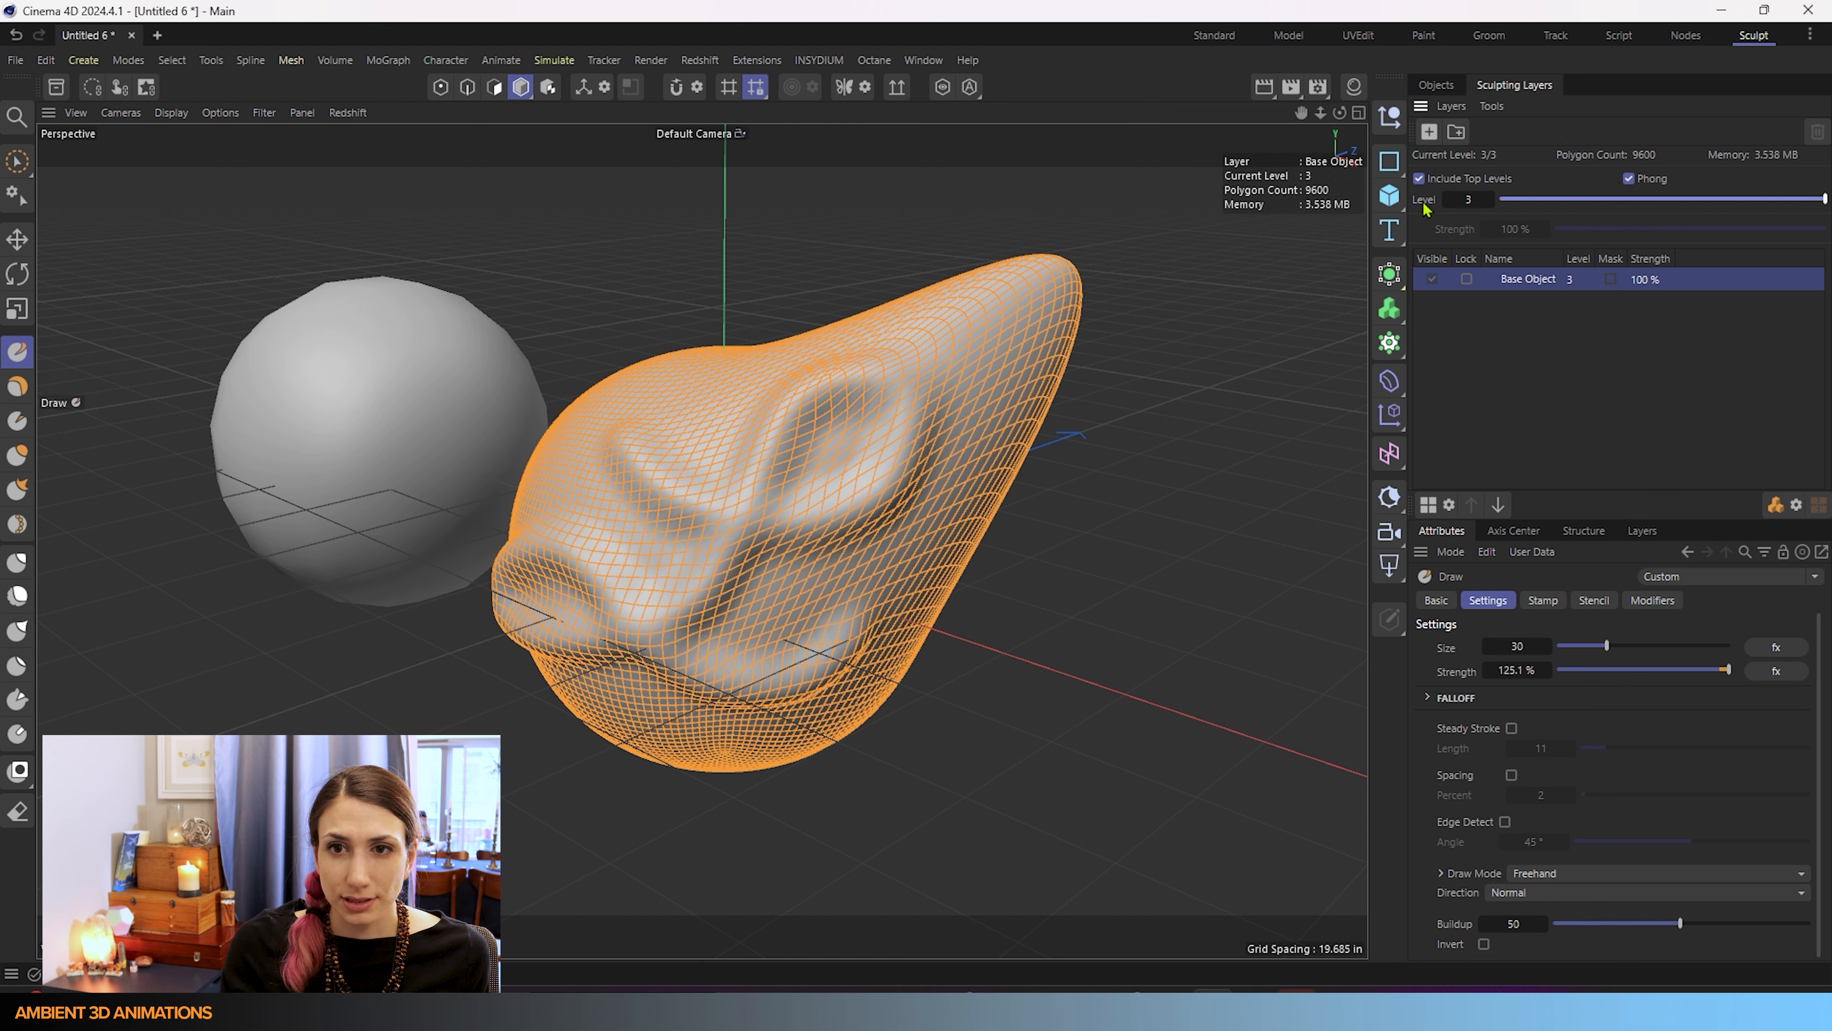
Add a sculpting layer above the base object and draw freehand strokes down the middle of the form on it.
left_click(1431, 134)
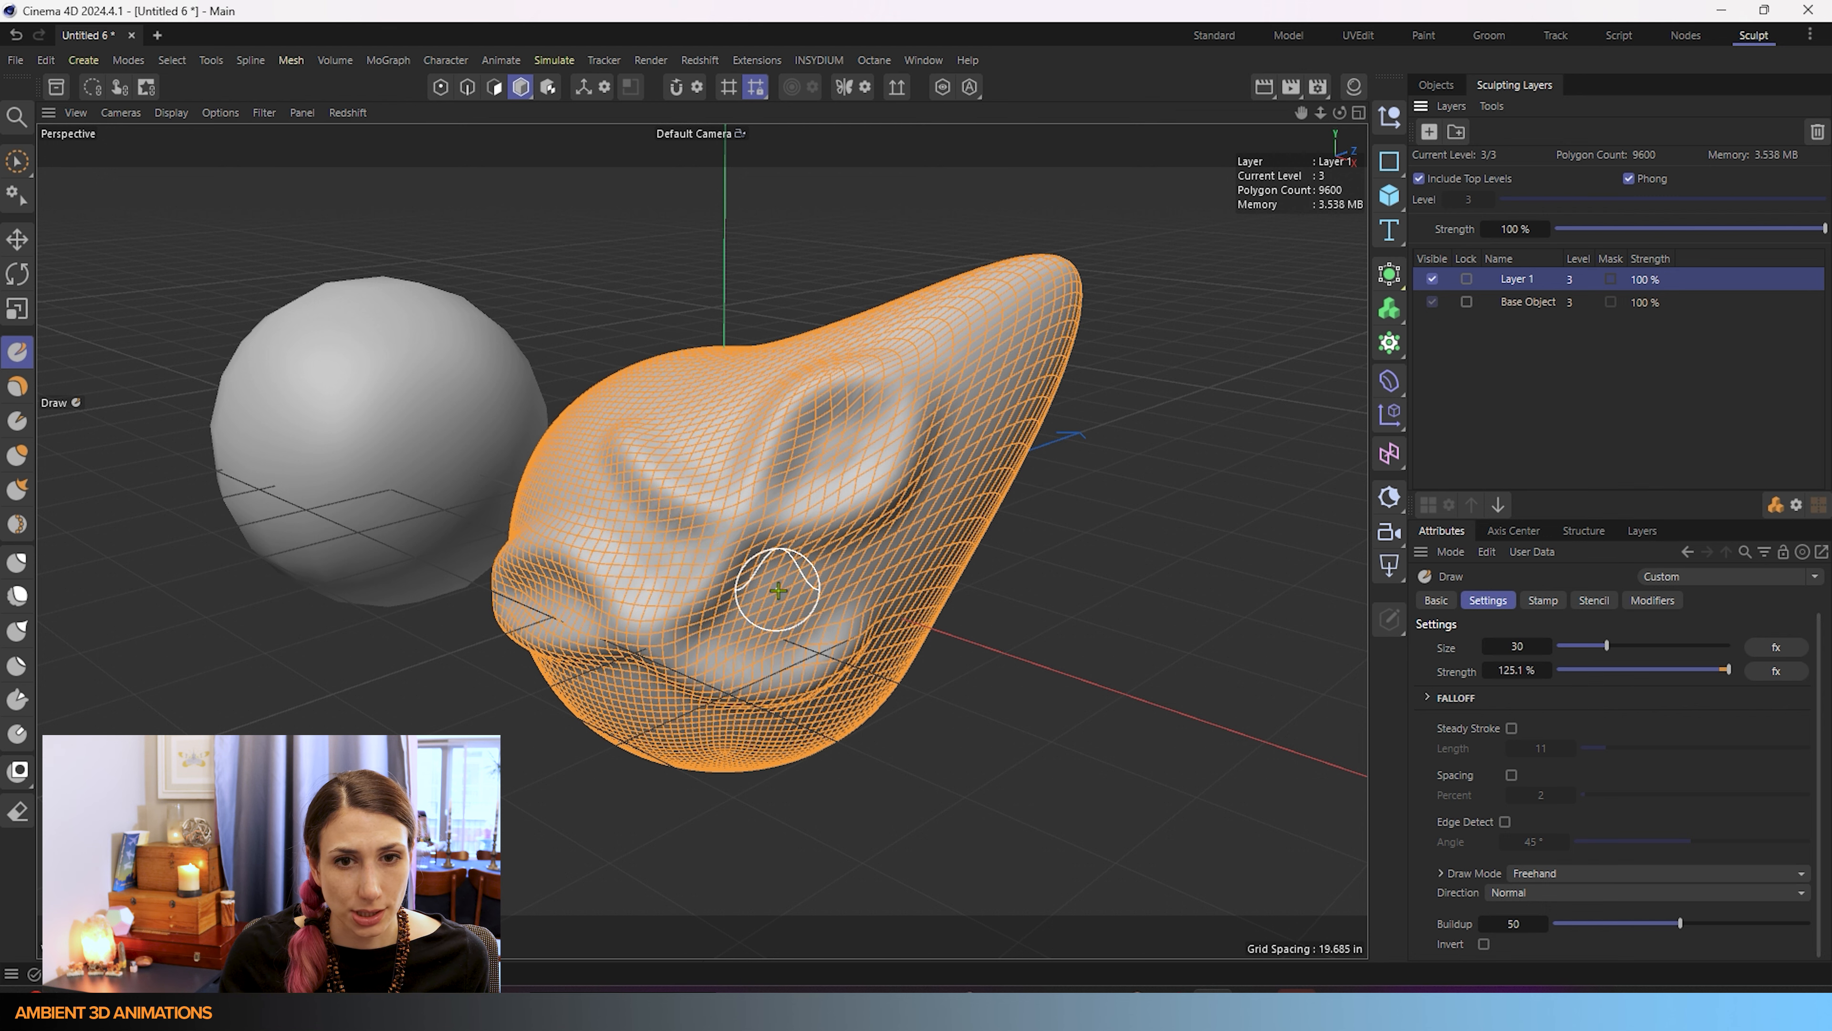
left_click_drag(777, 574, 677, 535, "alt")
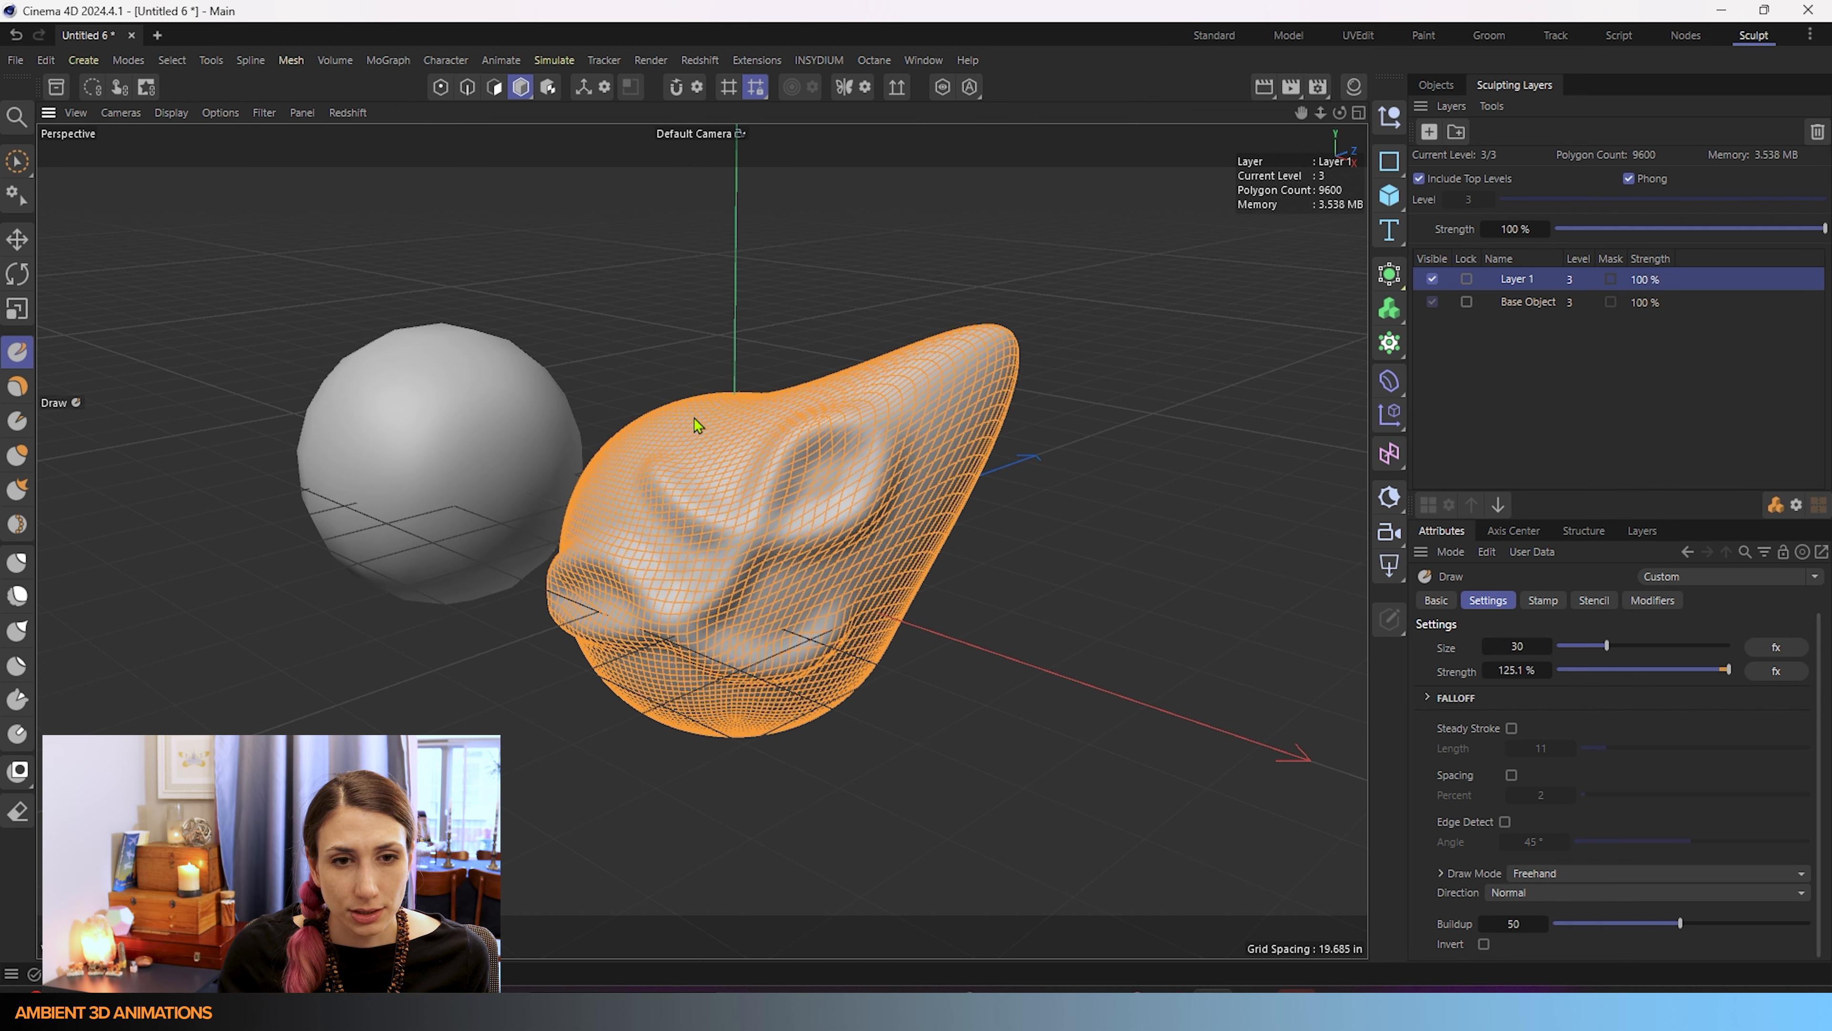
left_click_drag(727, 522, 773, 681)
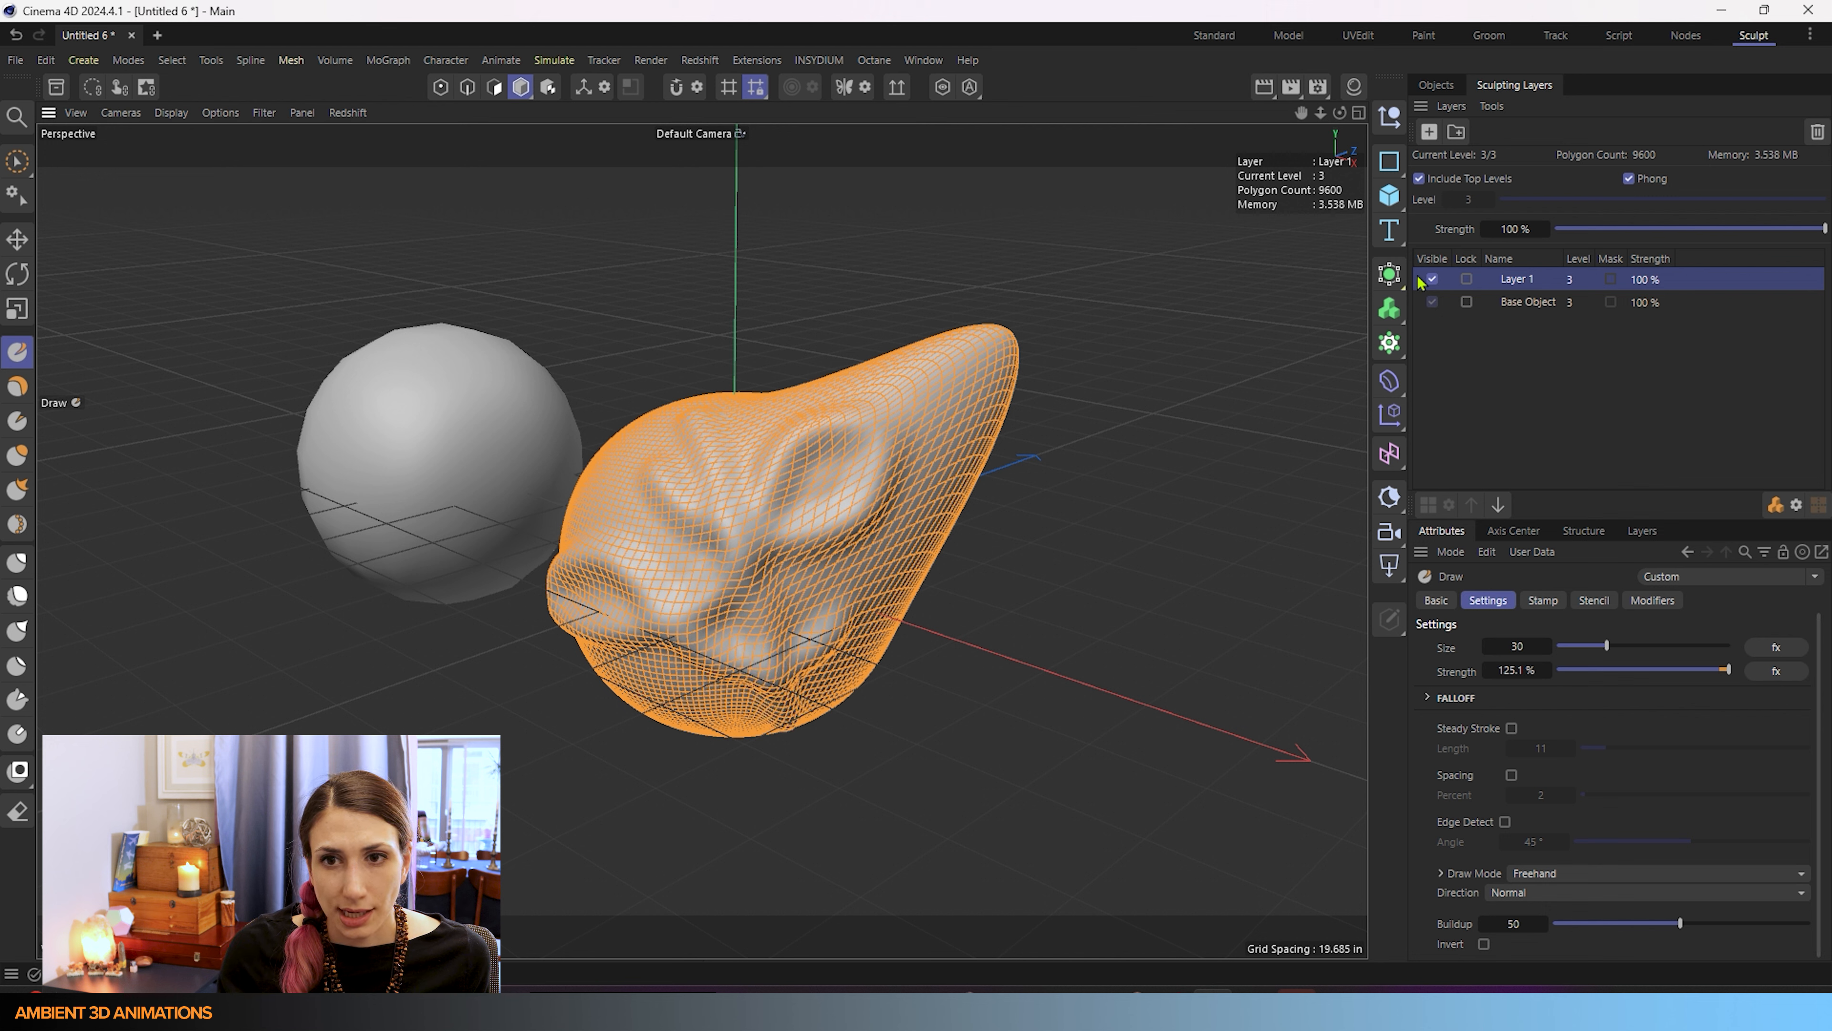
Toggle Layer 1's visibility off and on, and step the sculpt down to level 2 and back to level 3.
left_click(1432, 281)
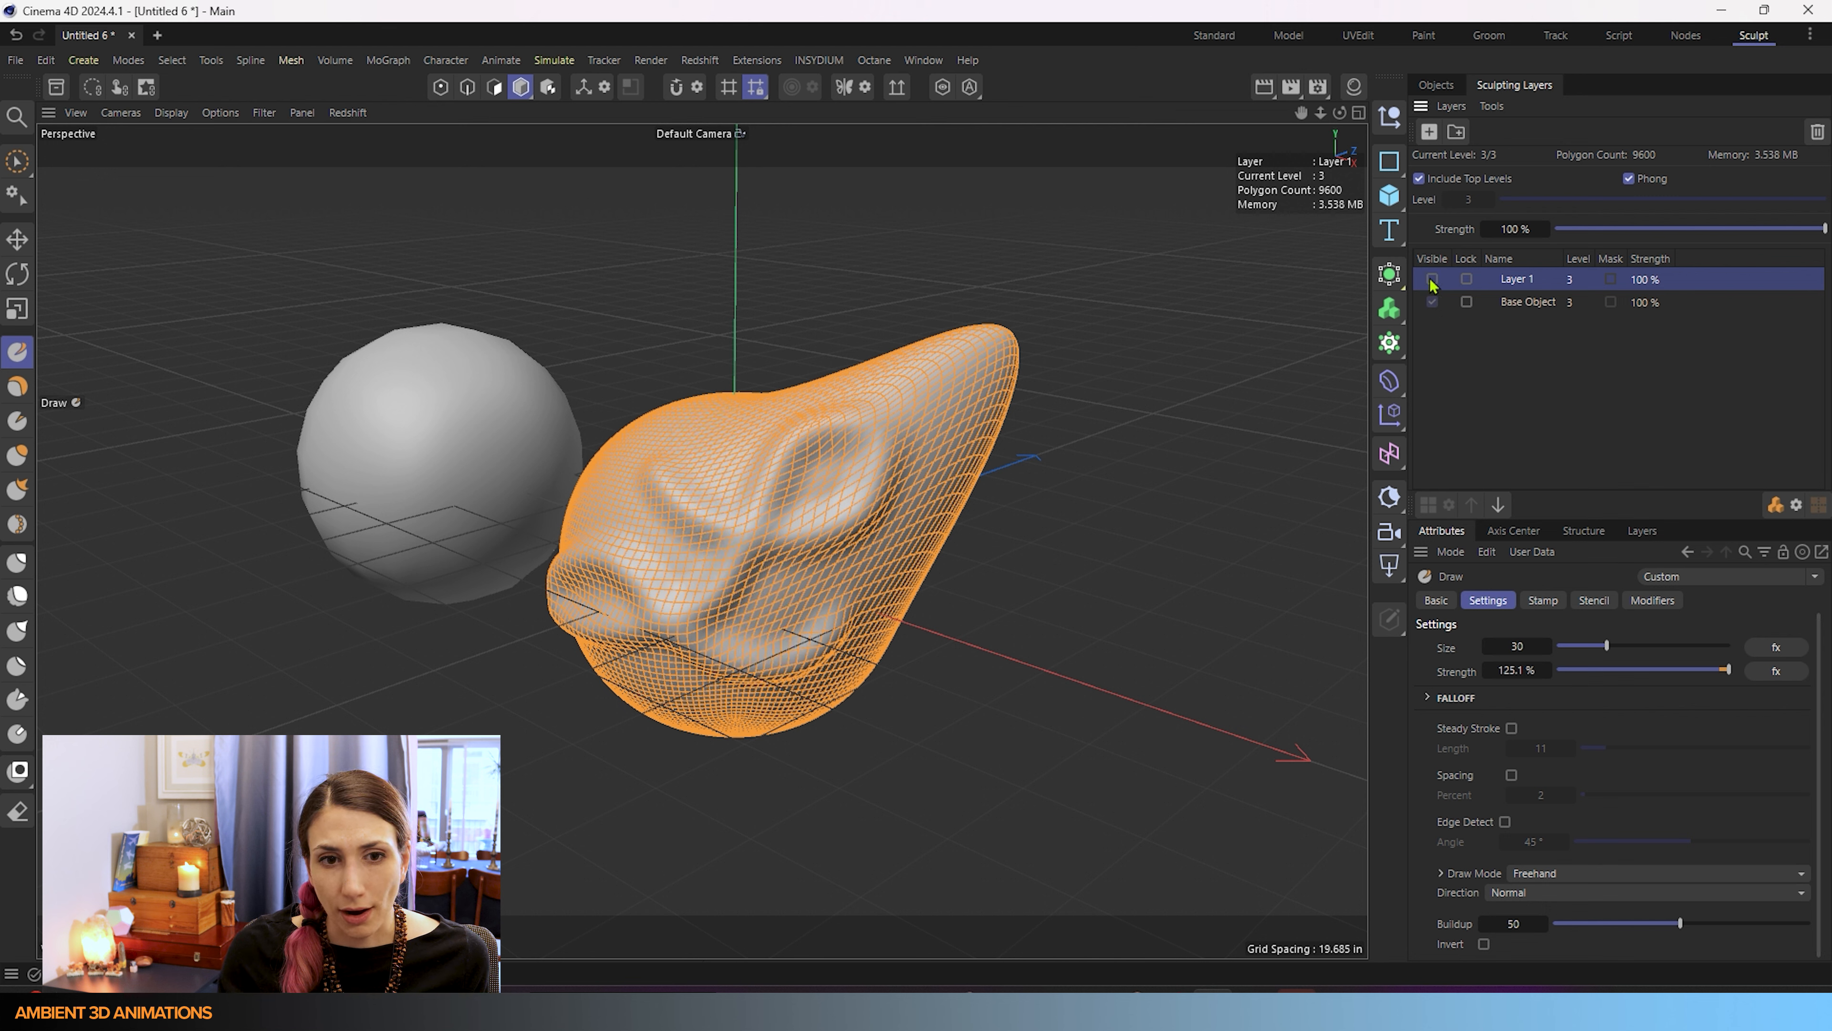
left_click(1431, 281)
left_click(1430, 281)
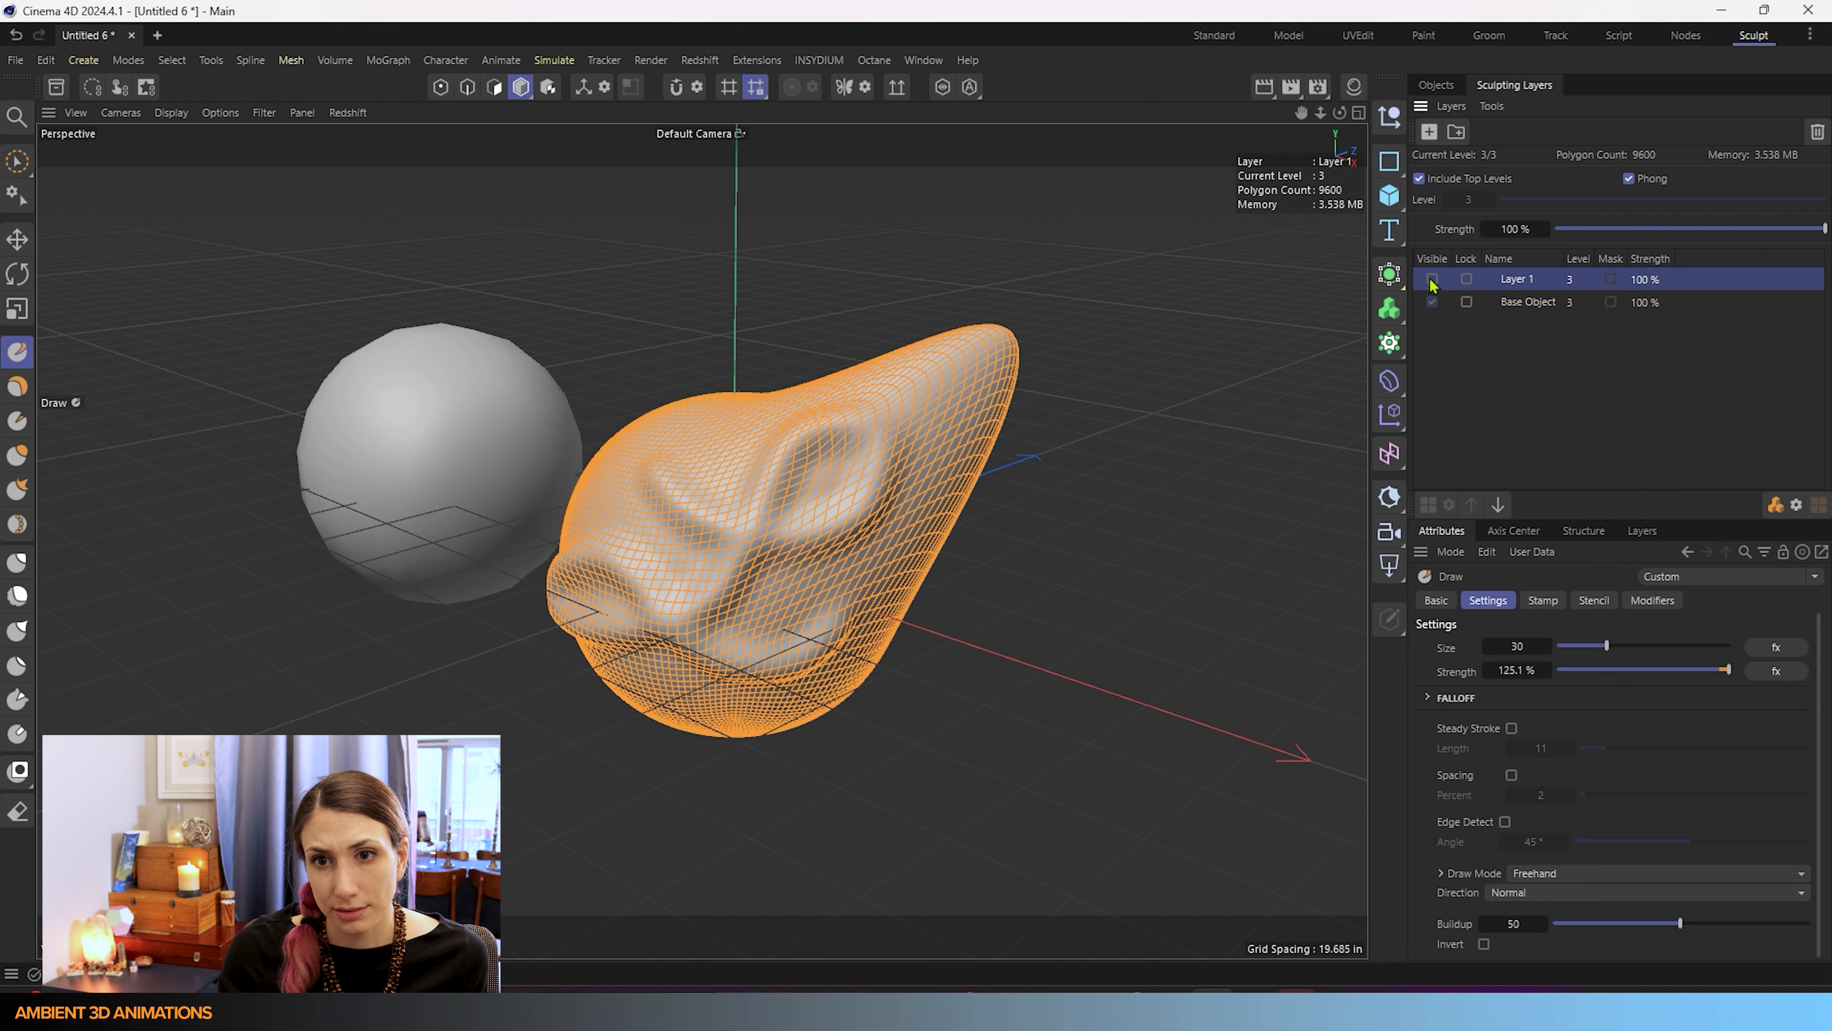
left_click(1432, 280)
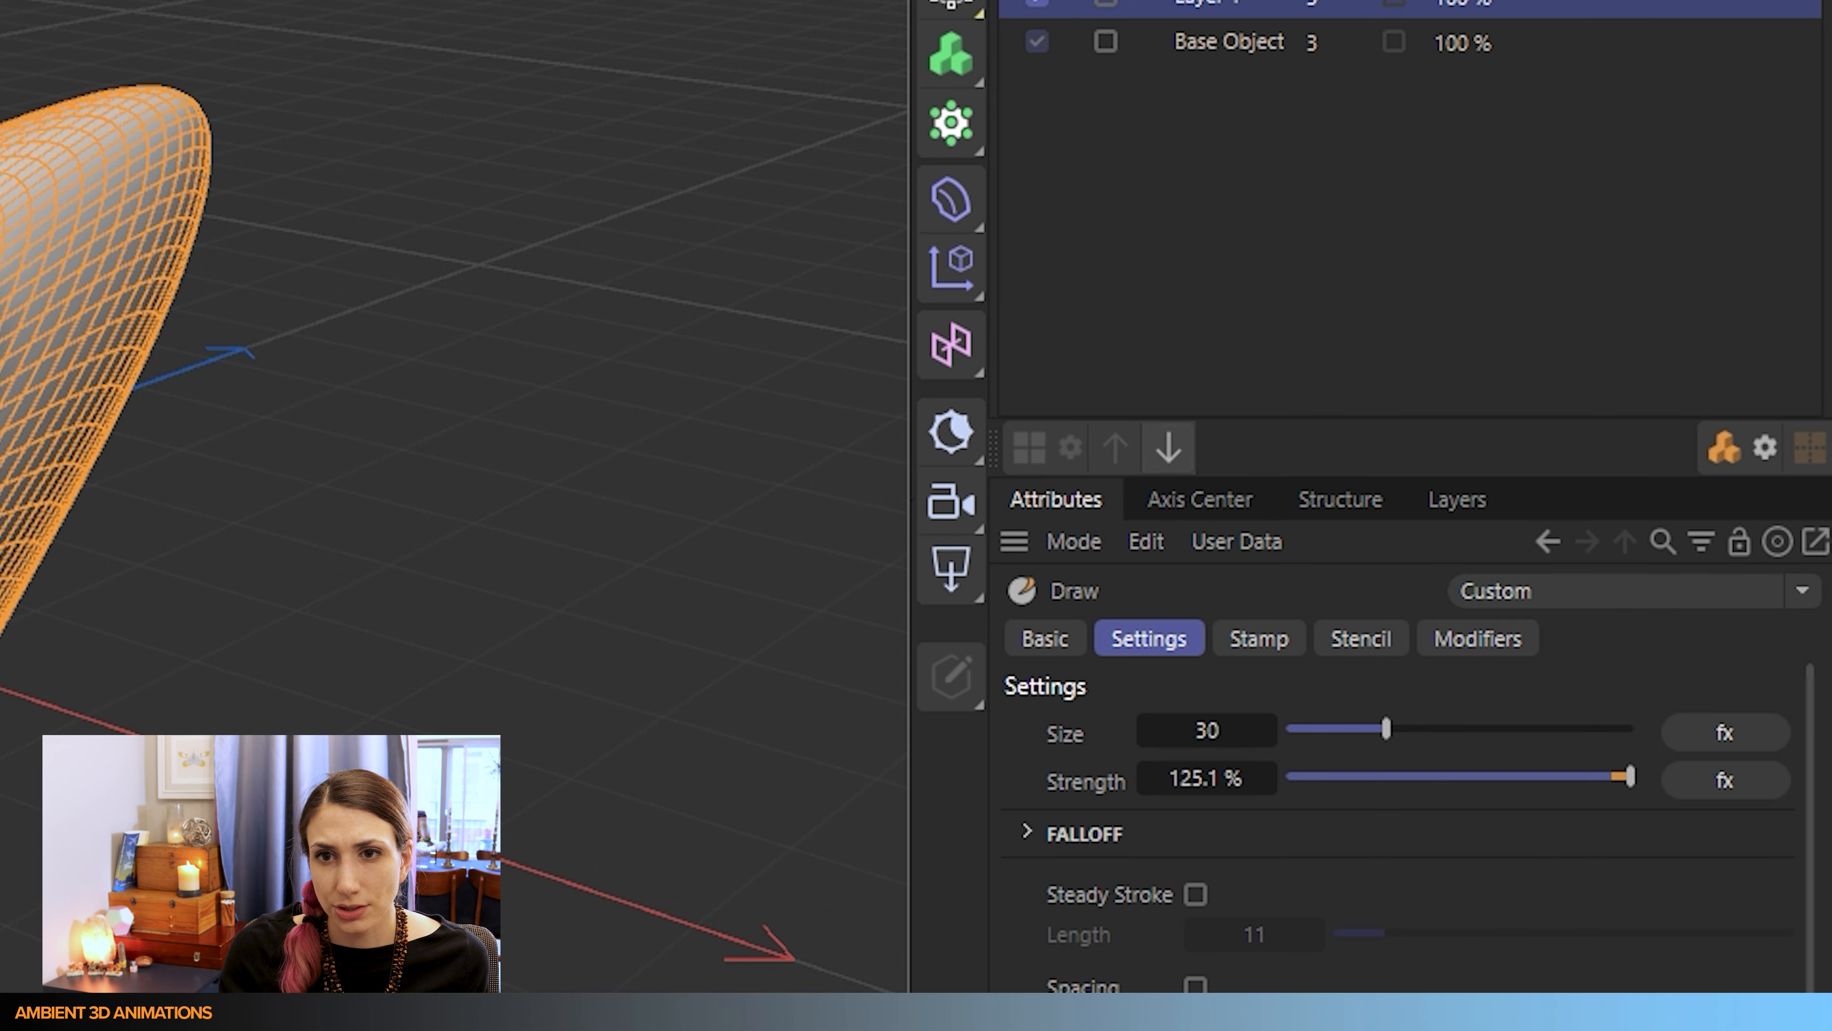
left_click(1168, 449)
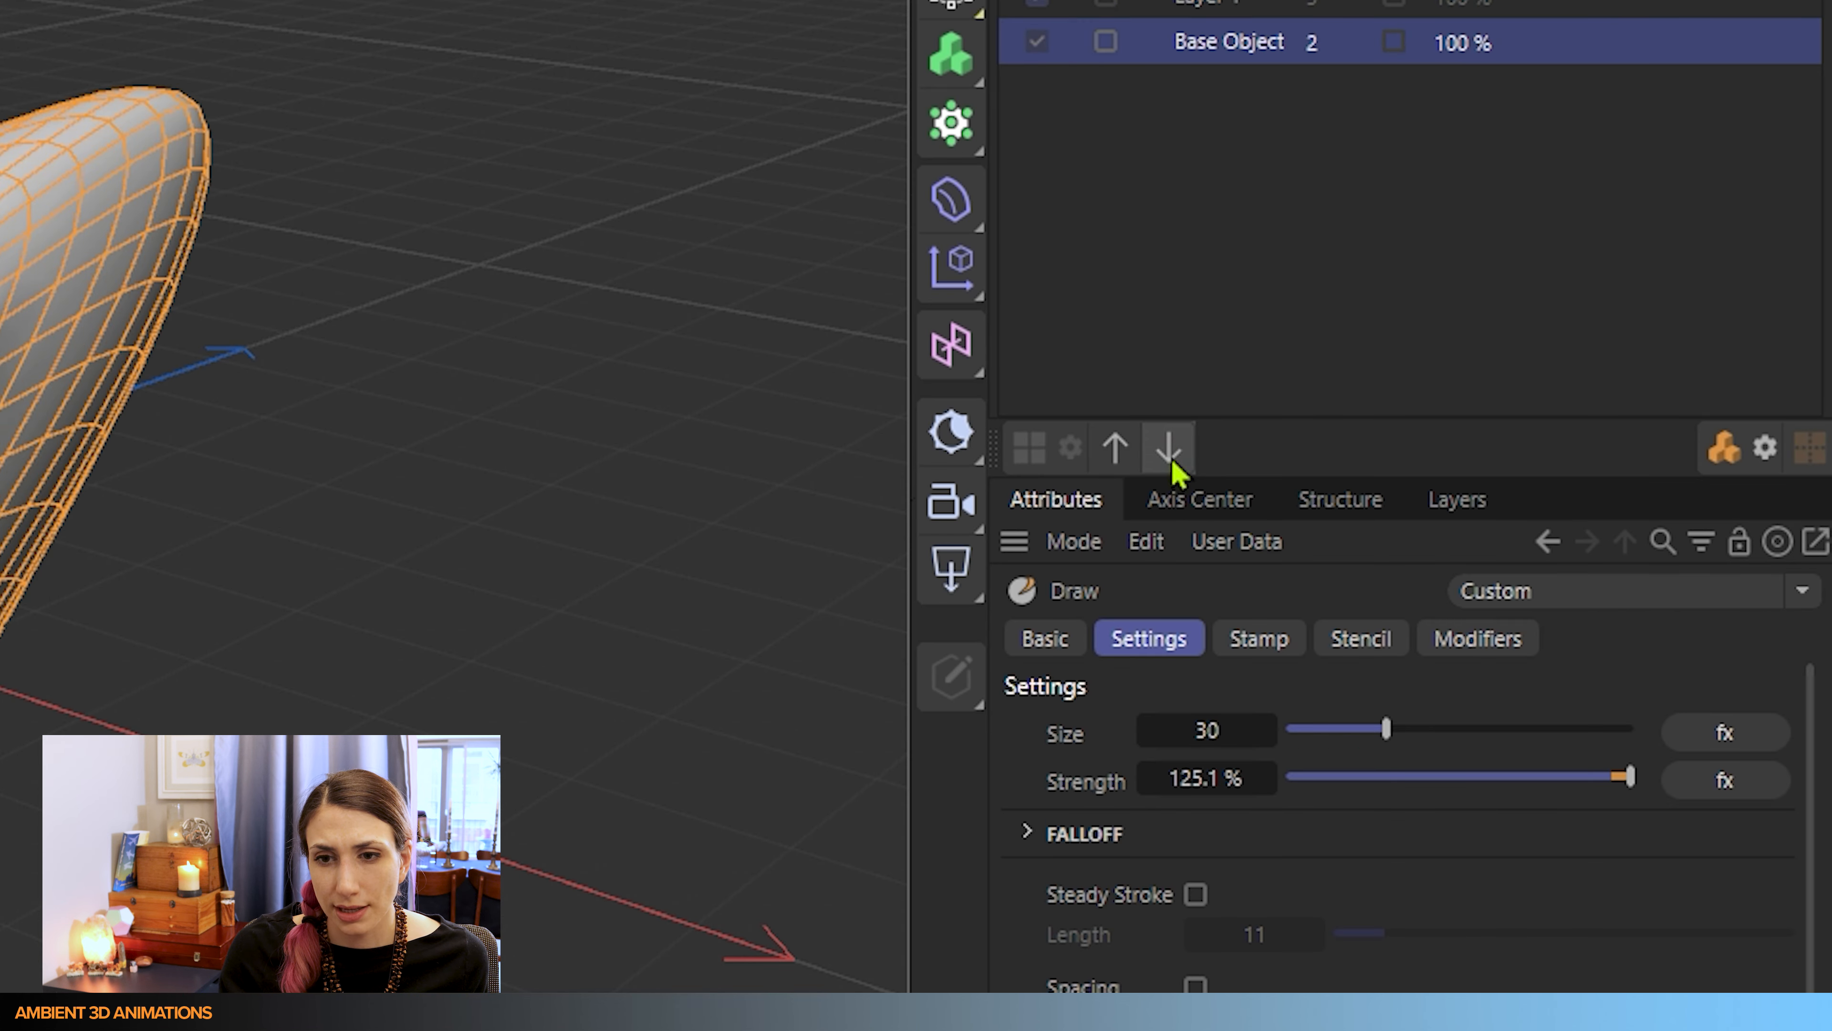
left_click(1120, 462)
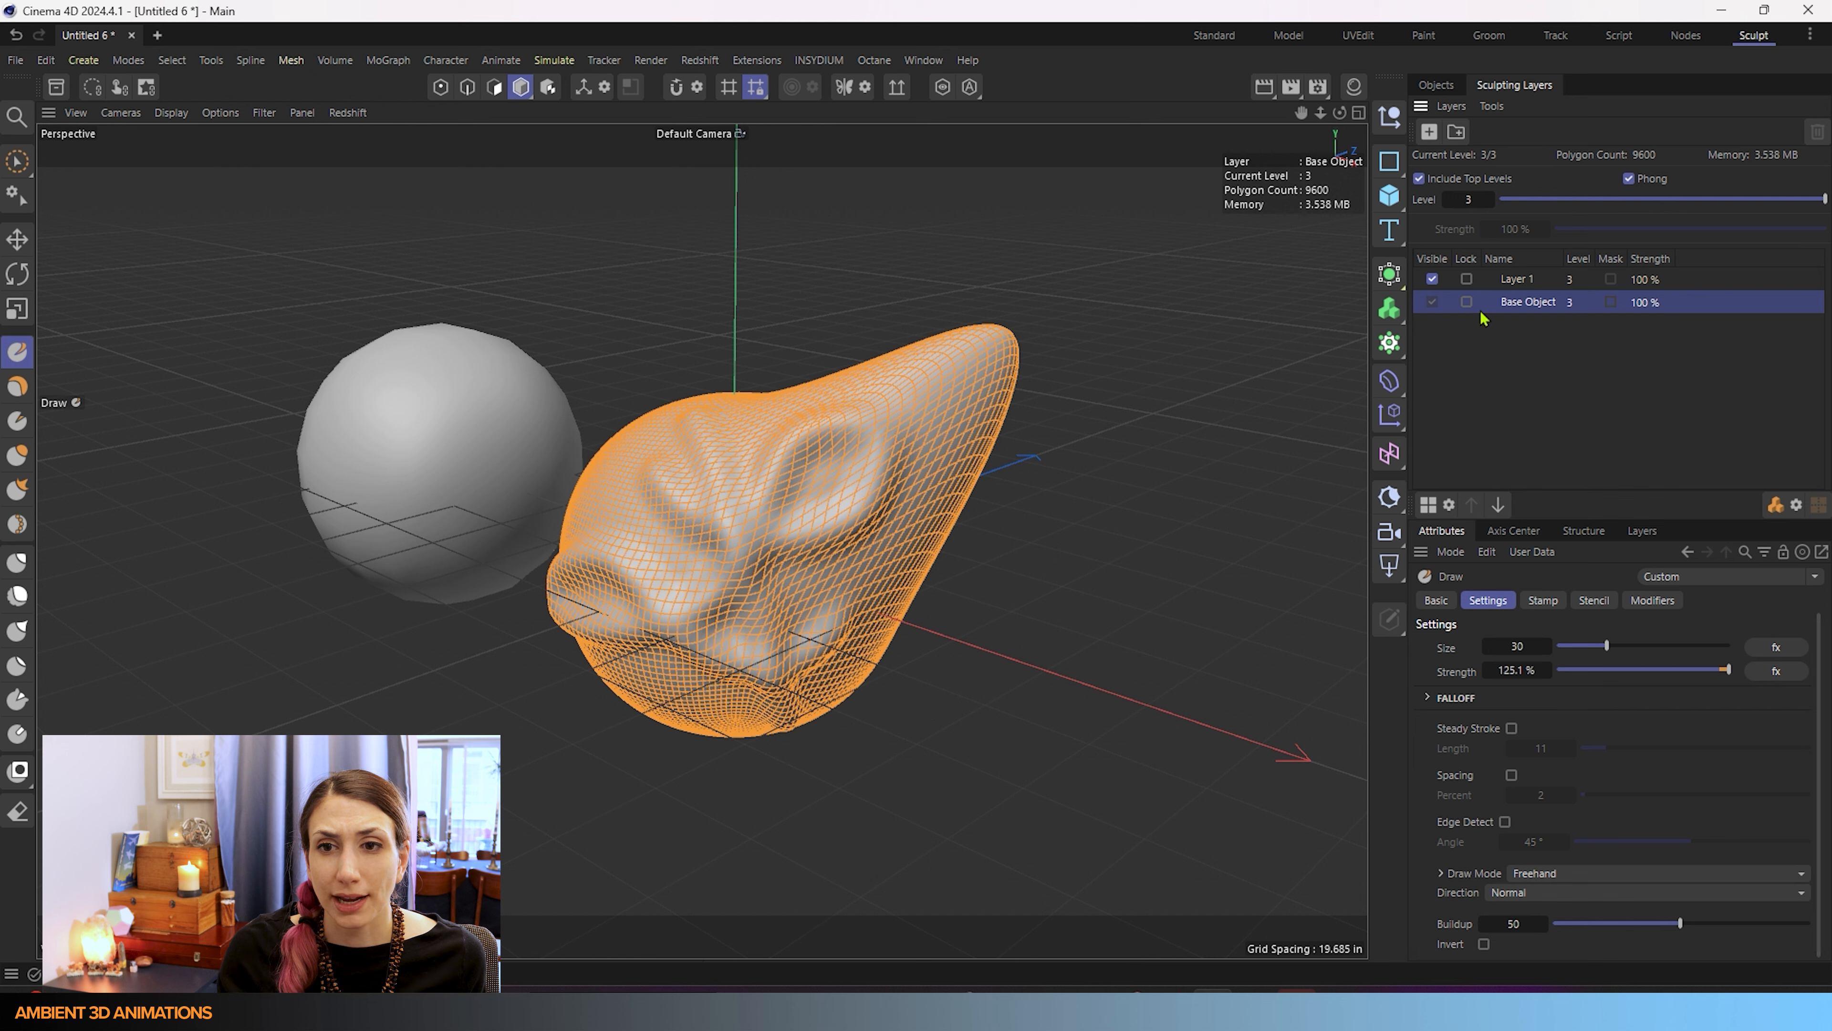
Test Layer 1's lock with a Draw stroke on the base object, unlock the layer and leave its strength at 100 %.
left_click(1466, 279)
mouse_move(628, 493)
left_mouse_down()
mouse_move(638, 518)
mouse_move(808, 503)
left_mouse_up()
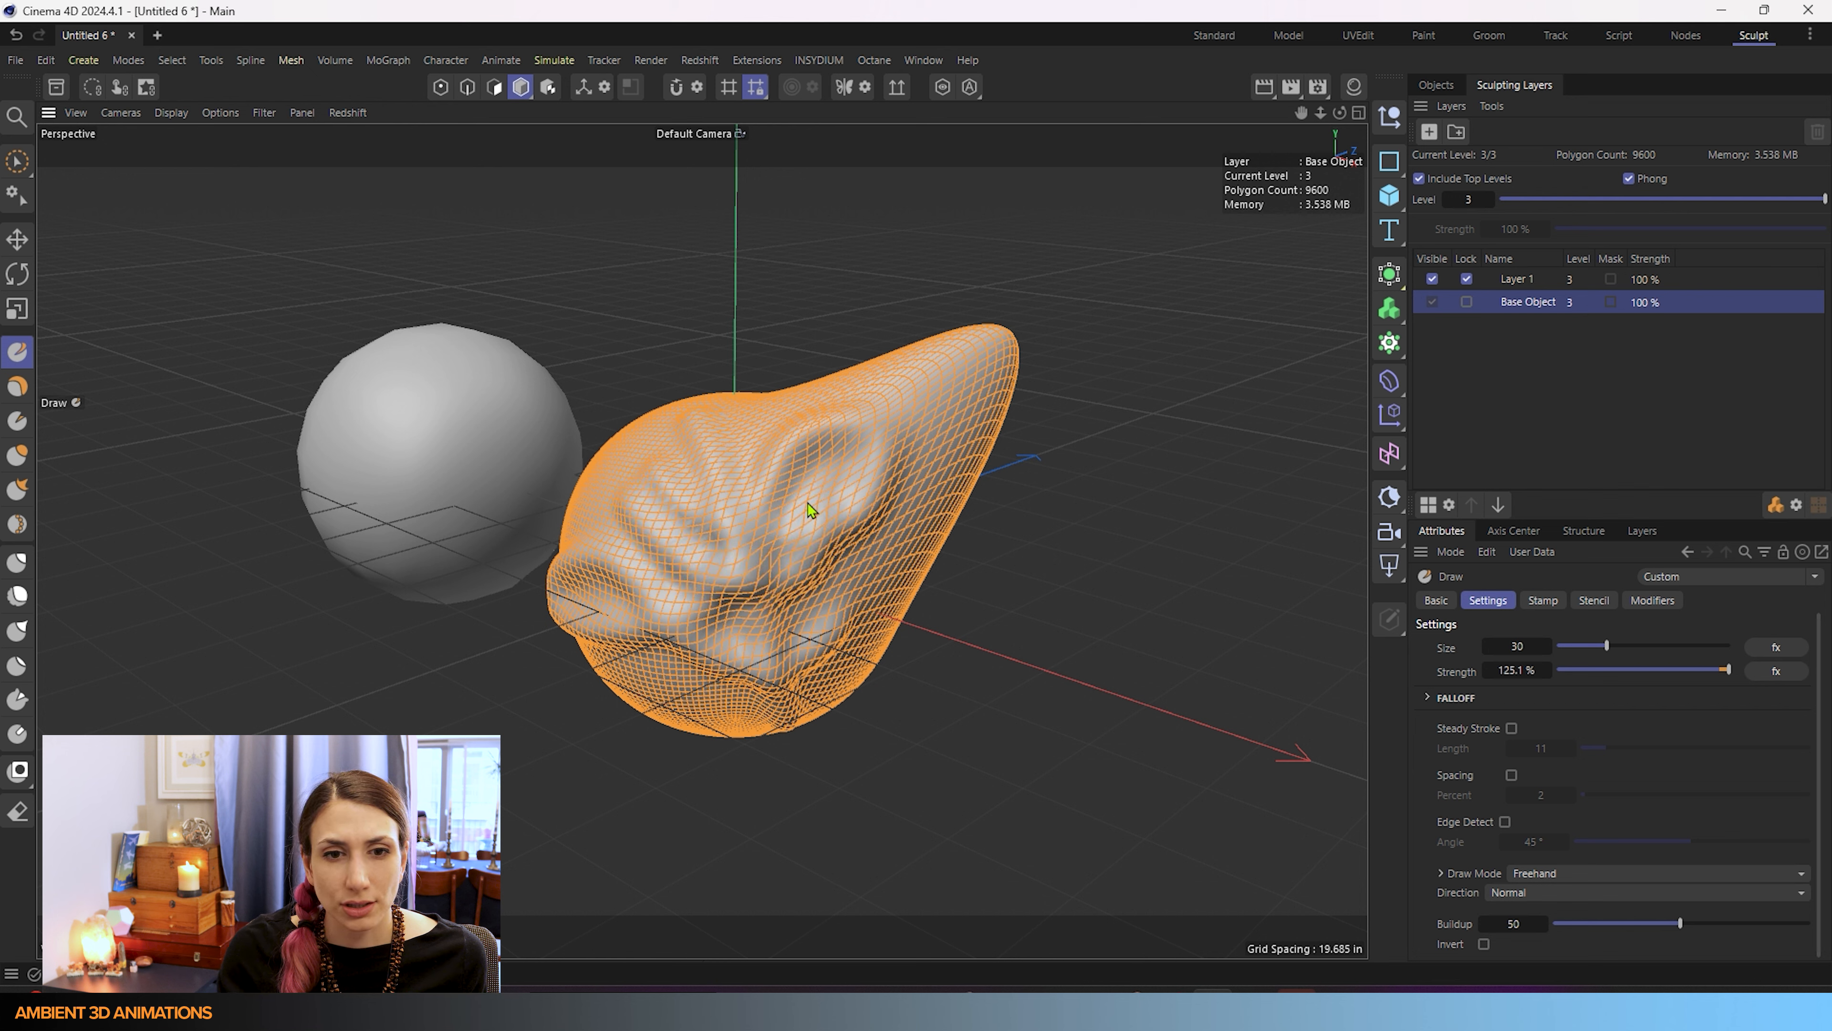
left_click(1522, 280)
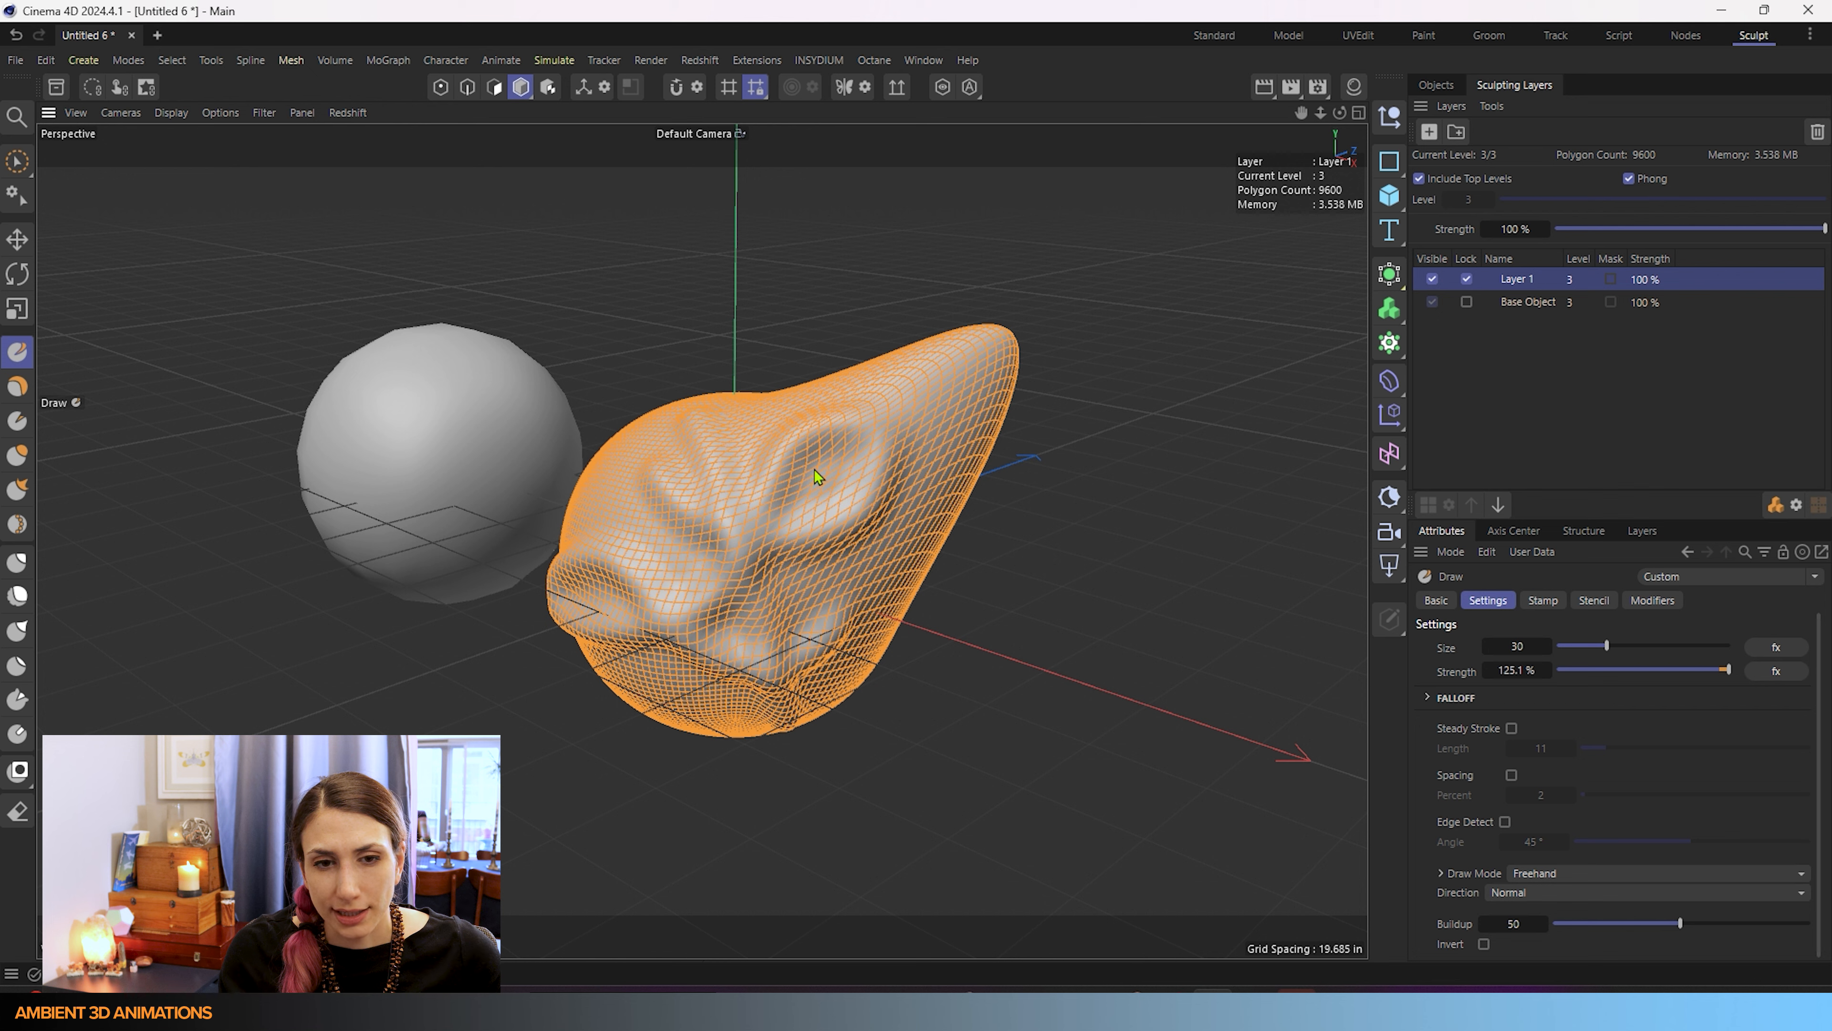
left_click(1514, 308)
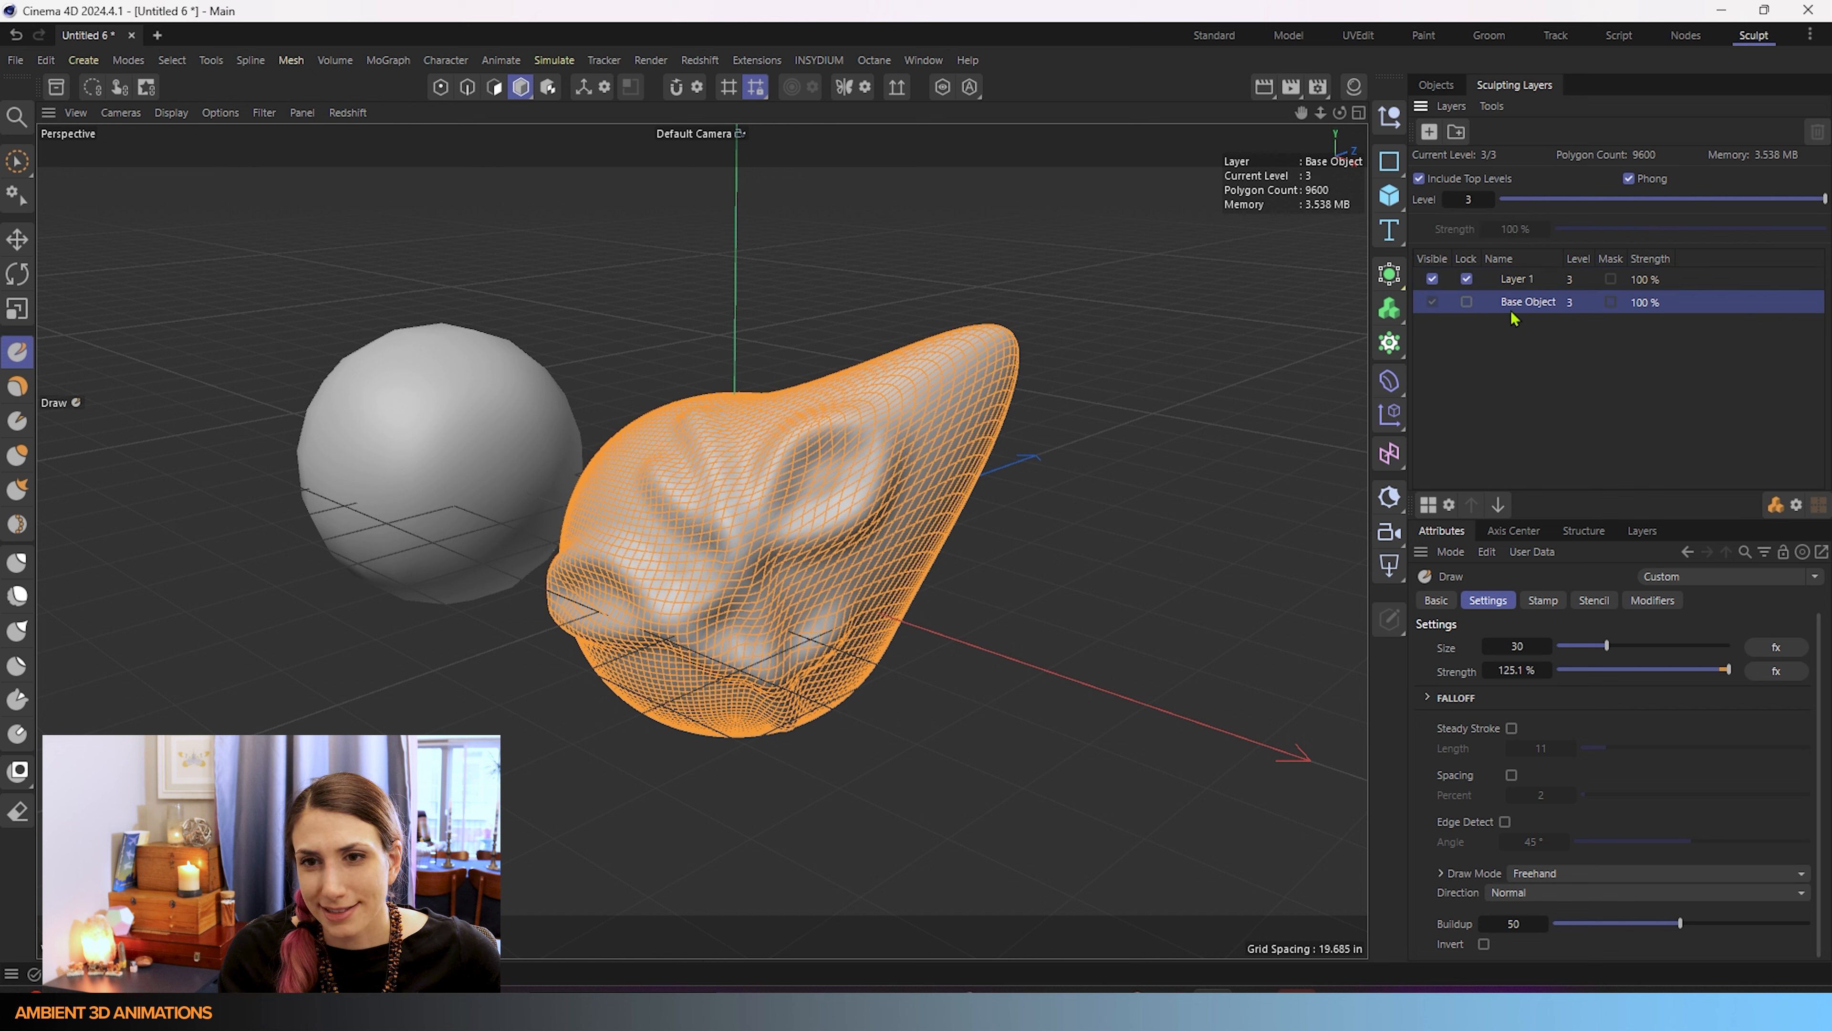
left_click(1531, 281)
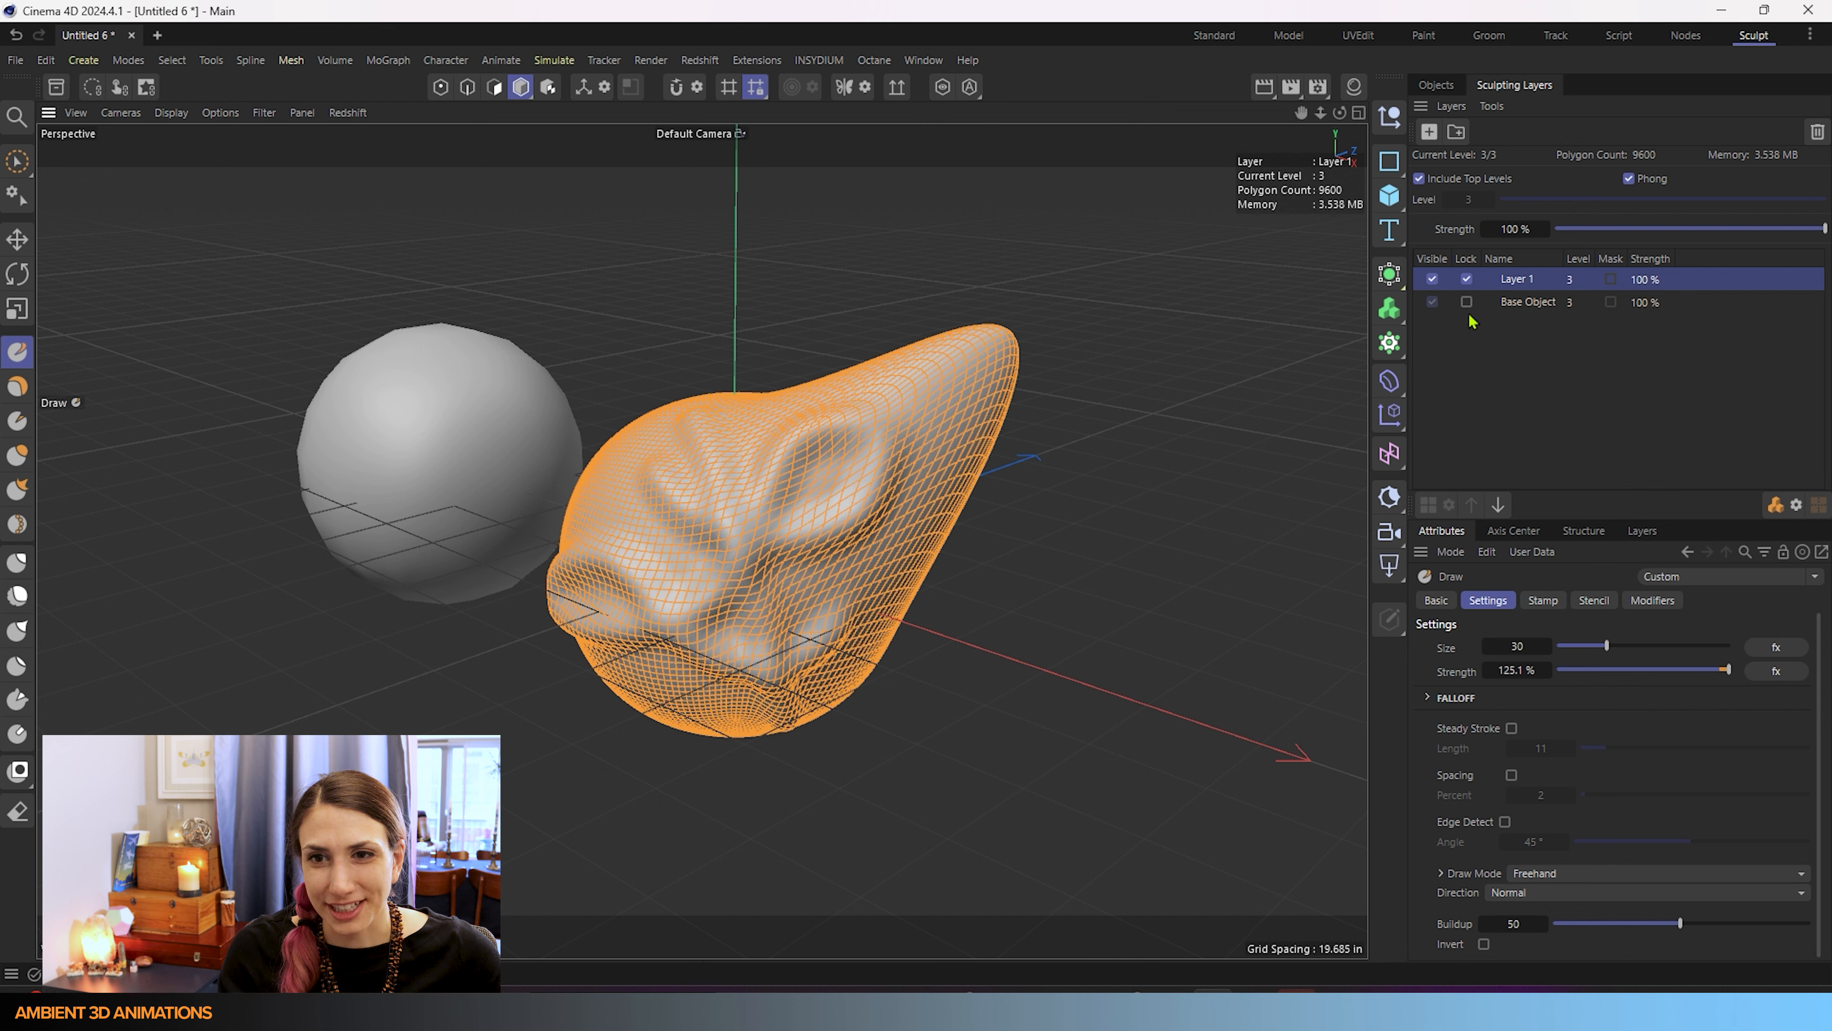
left_click(1467, 279)
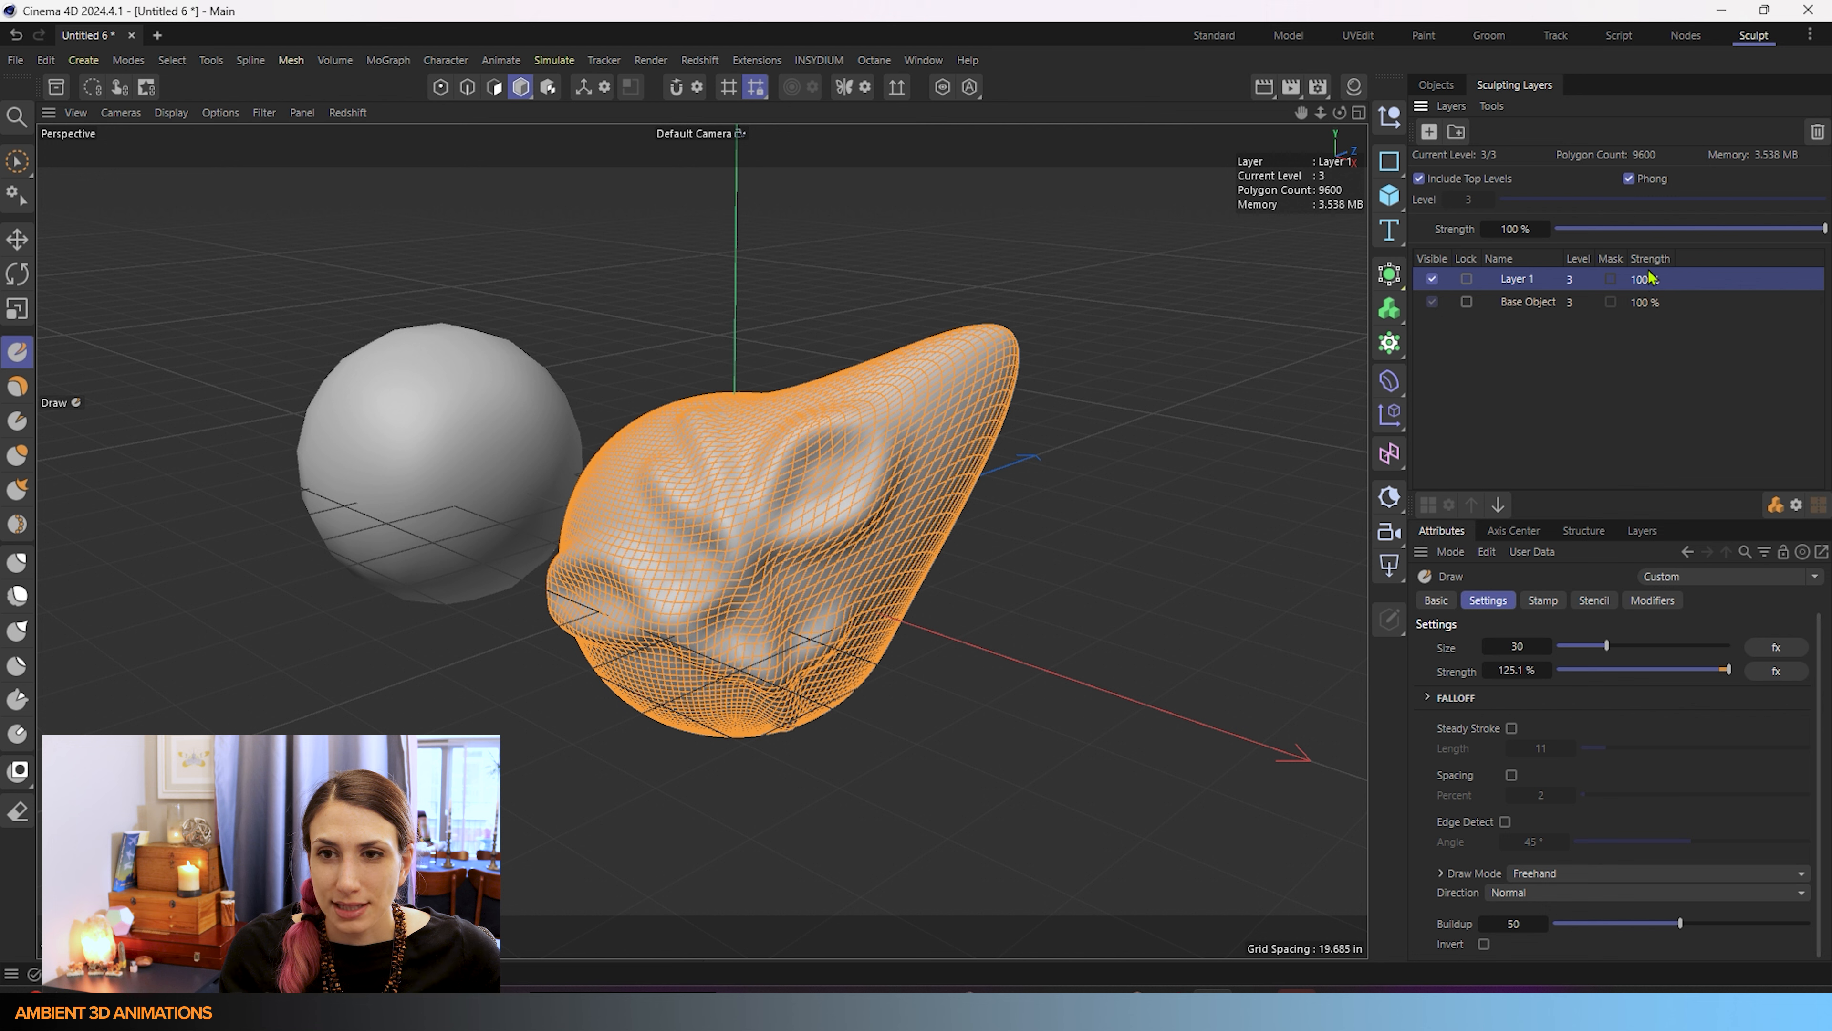
mouse_move(1807, 229)
left_mouse_down()
mouse_move(1515, 244)
mouse_move(1825, 229)
left_mouse_up()
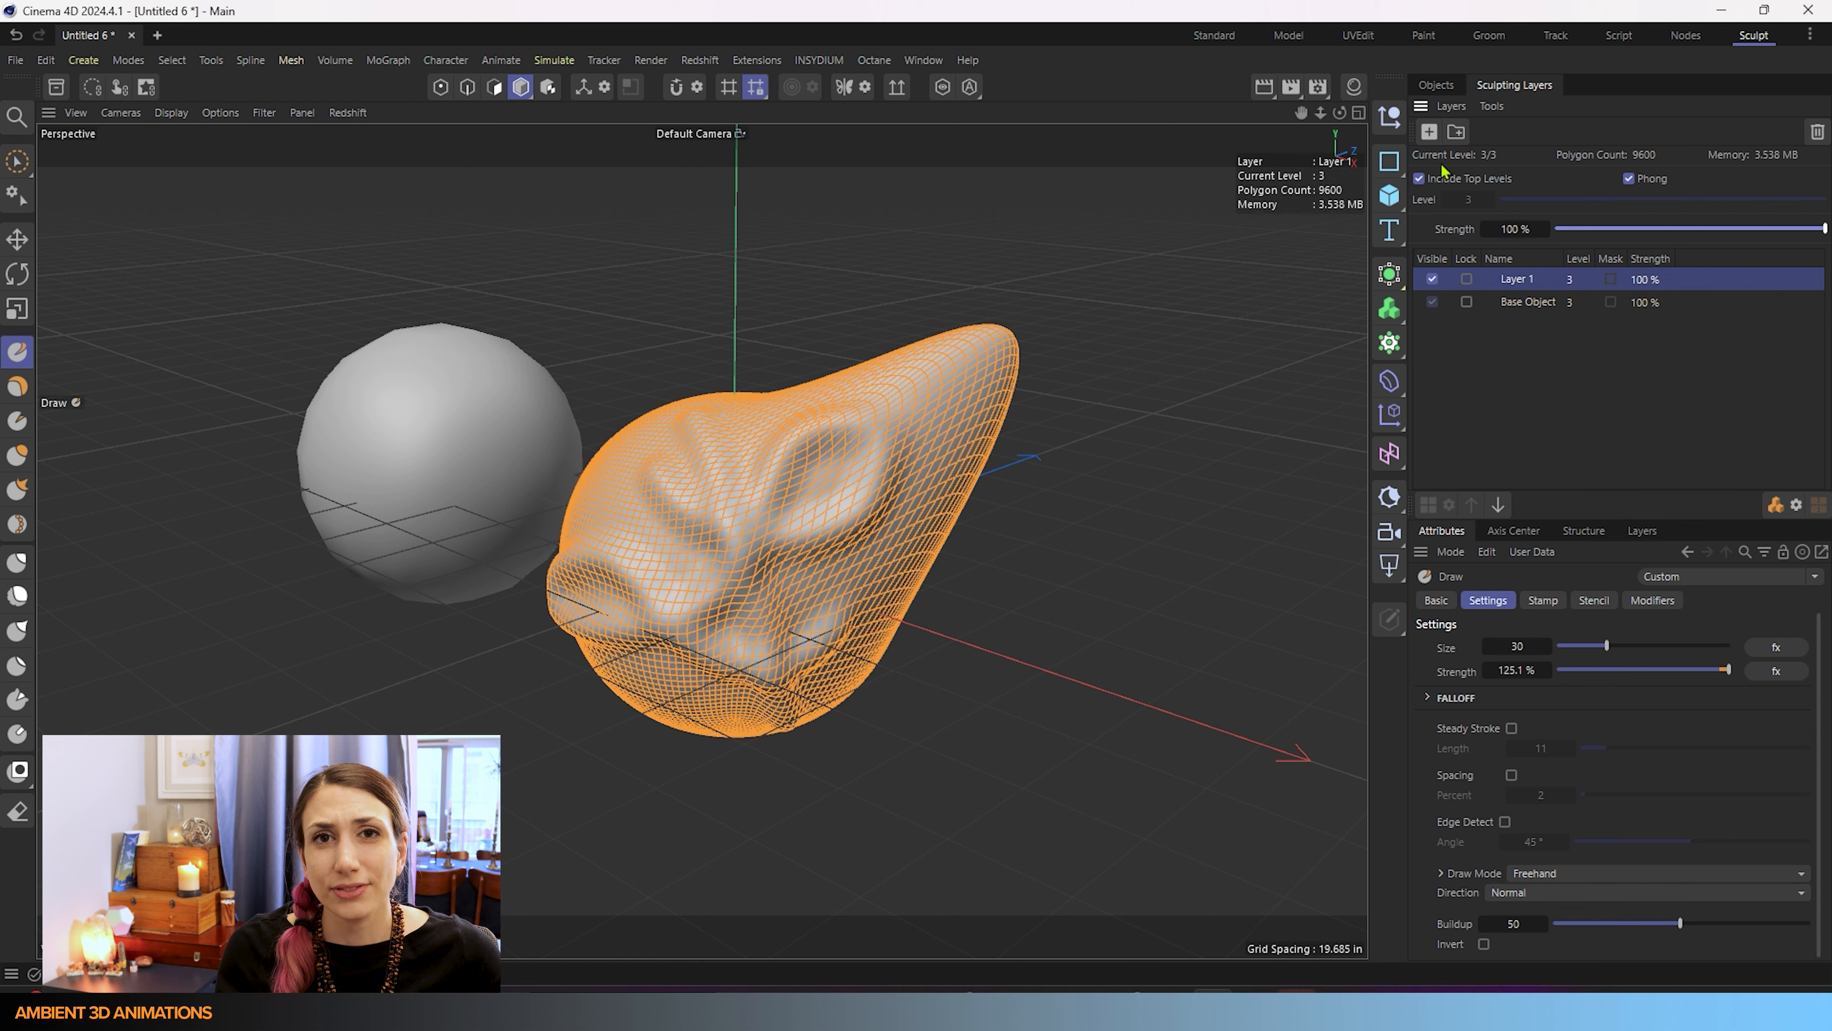
Add a folder to the sculpting layers and move Layer 1 into it.
left_click(1459, 134)
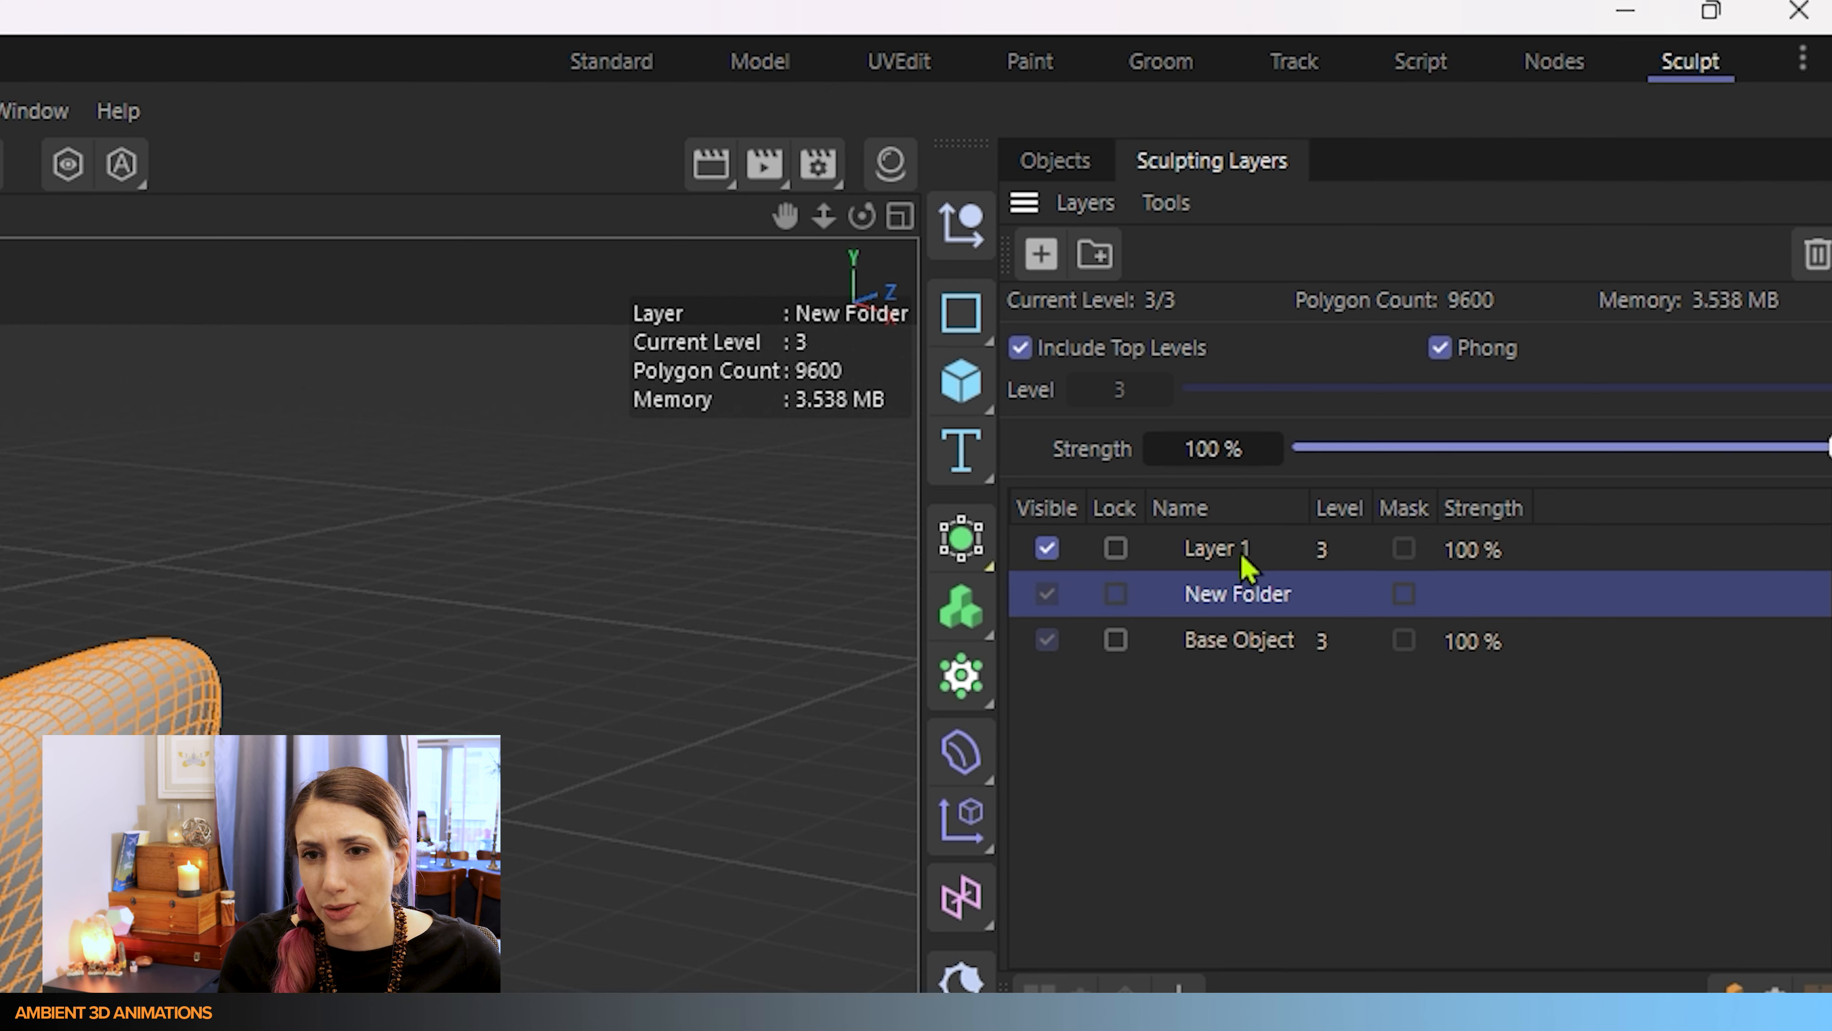
left_click_drag(1227, 555, 1227, 617)
left_click_drag(1518, 307, 1524, 297)
left_click(1493, 279)
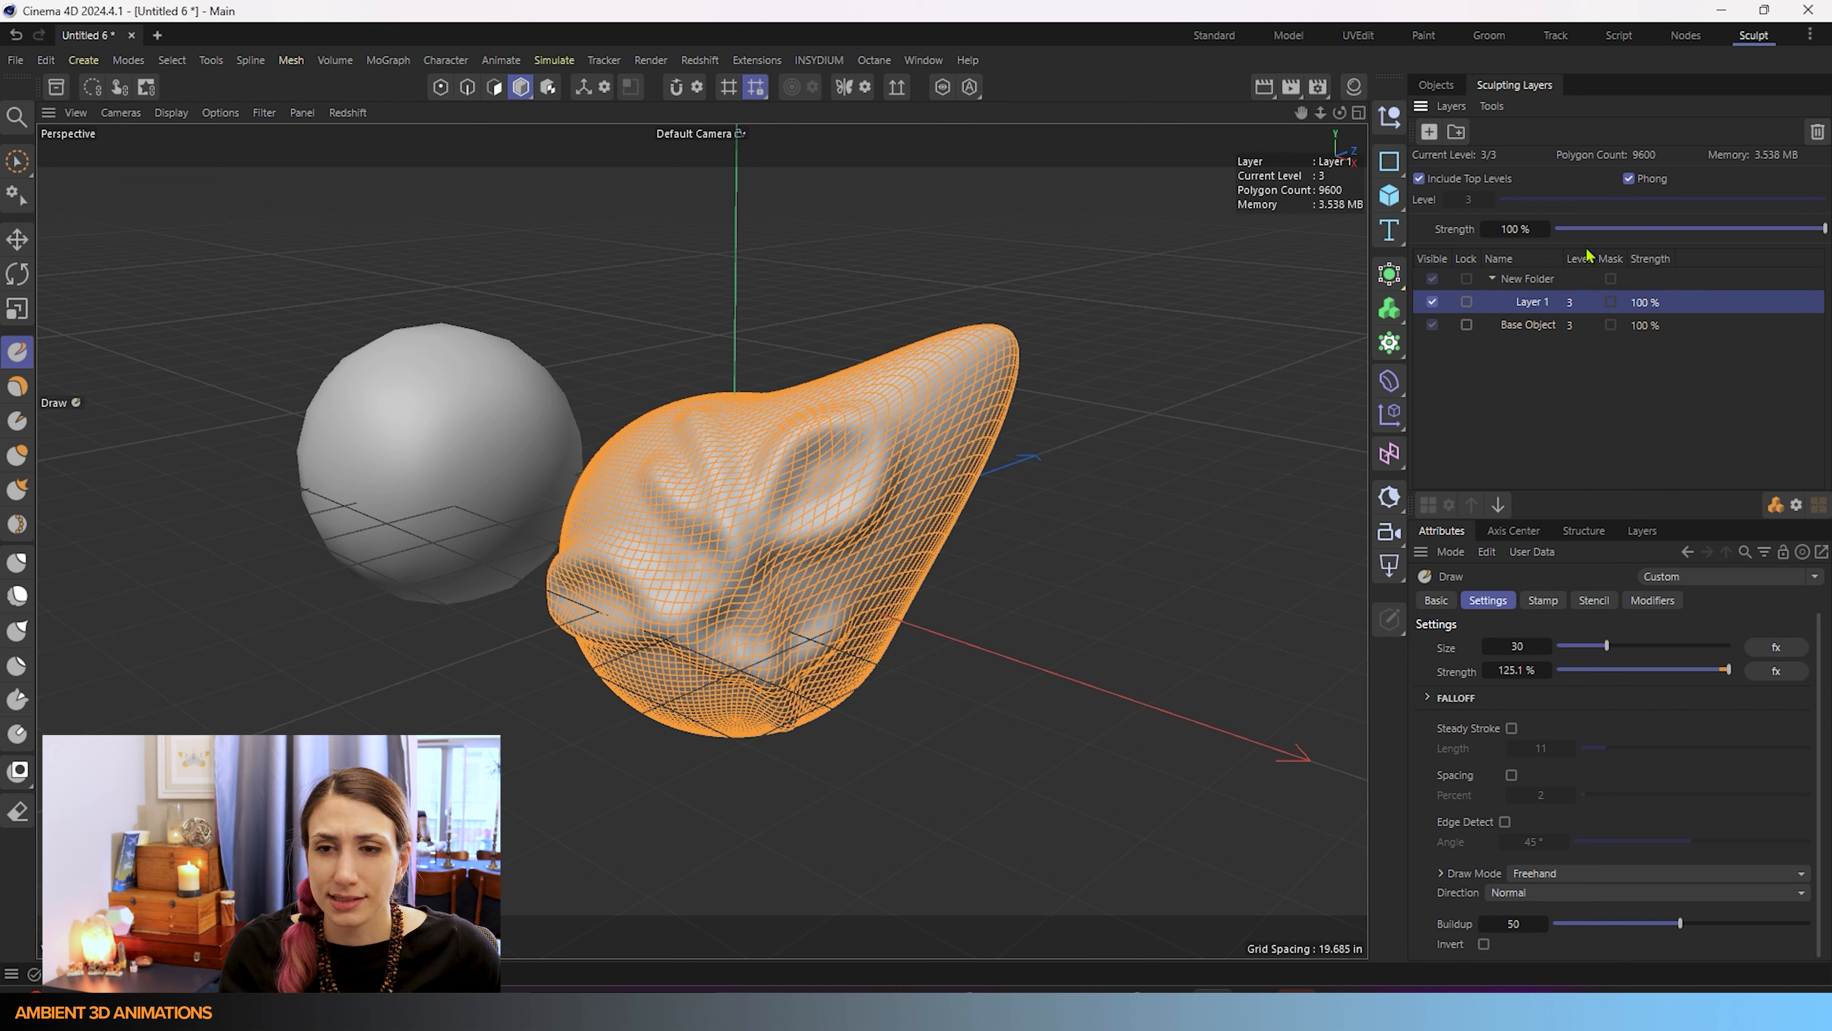
Rename the layer inside the folder as Line.
double_click(1538, 304)
key("BackSpace")
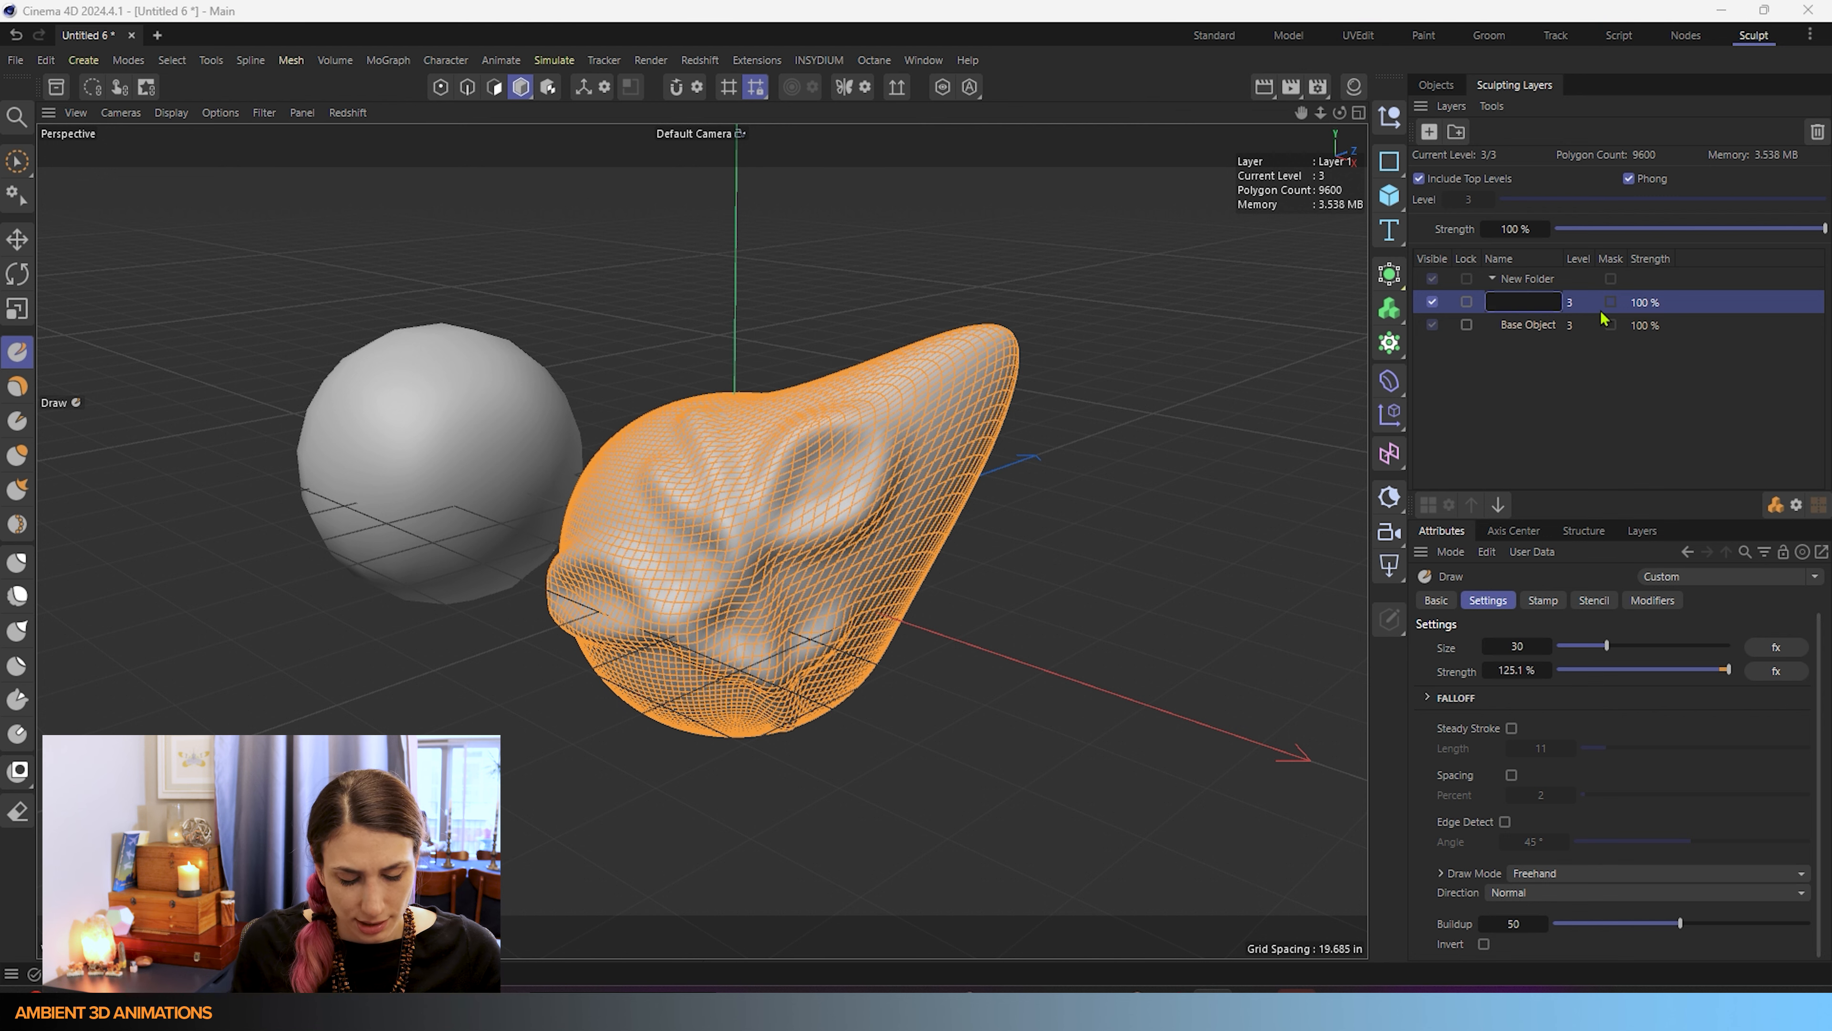
type("Line")
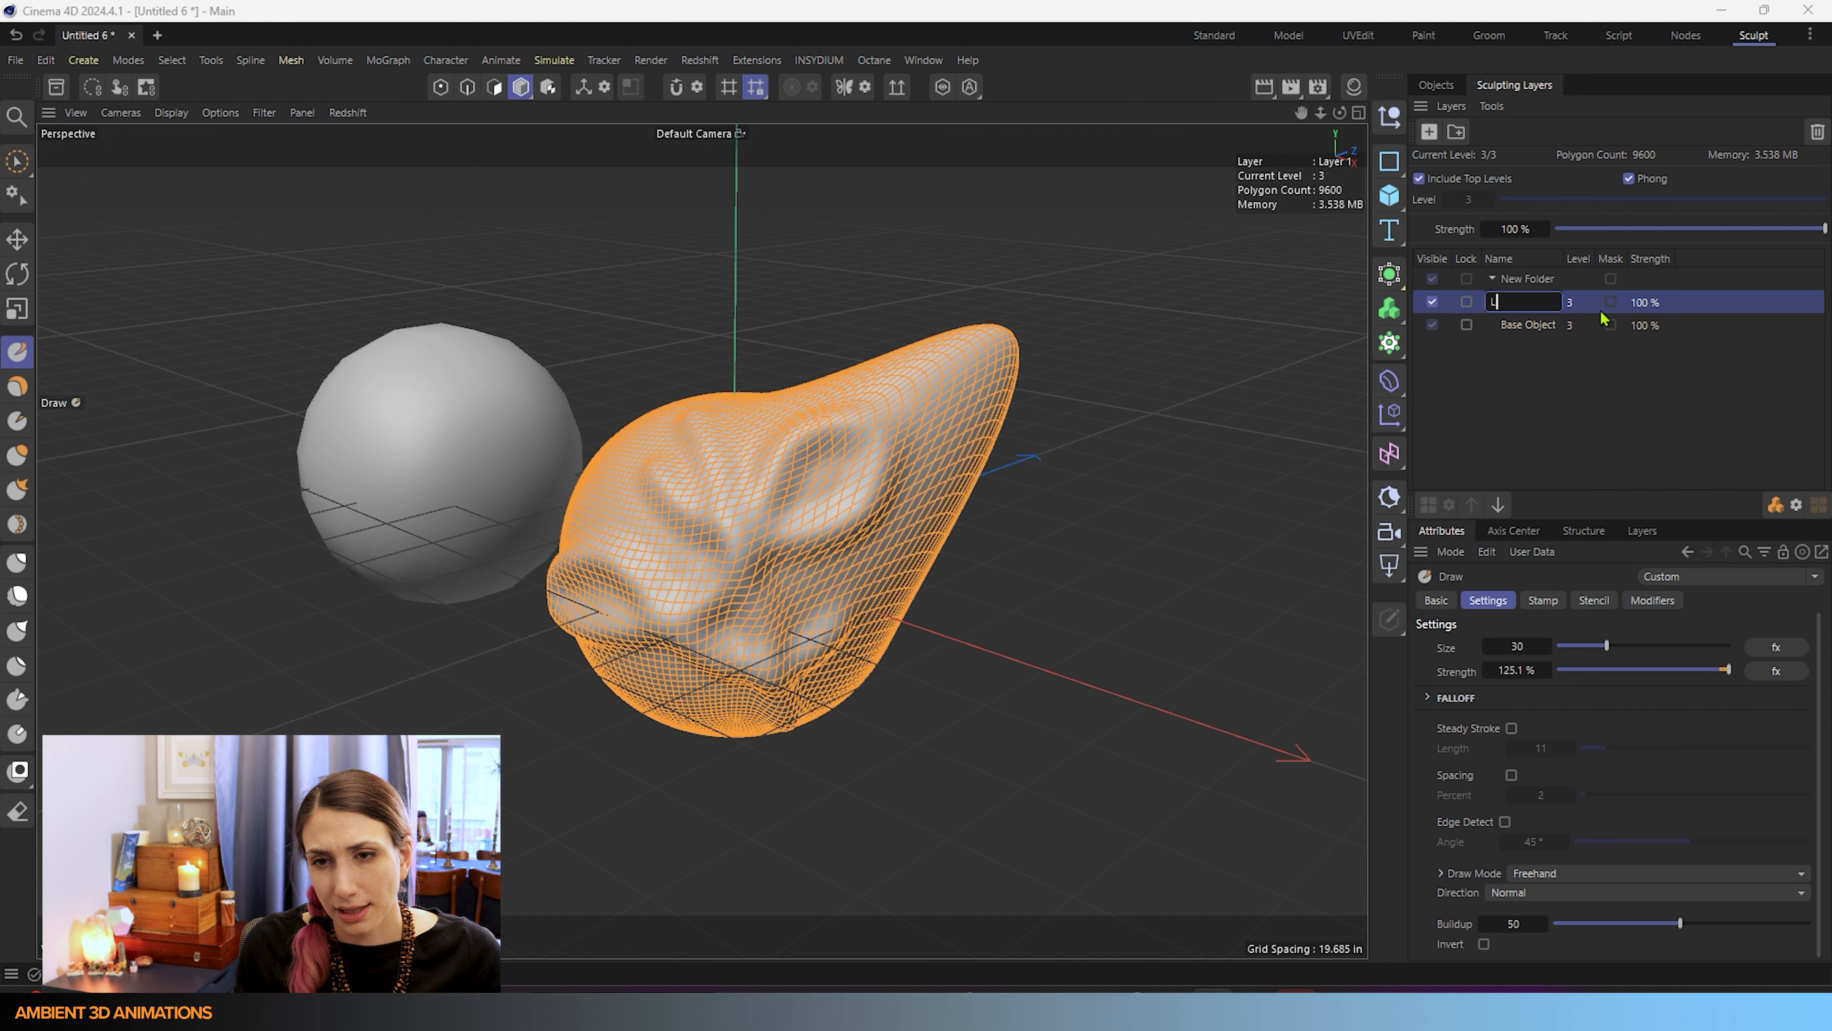
key("Return")
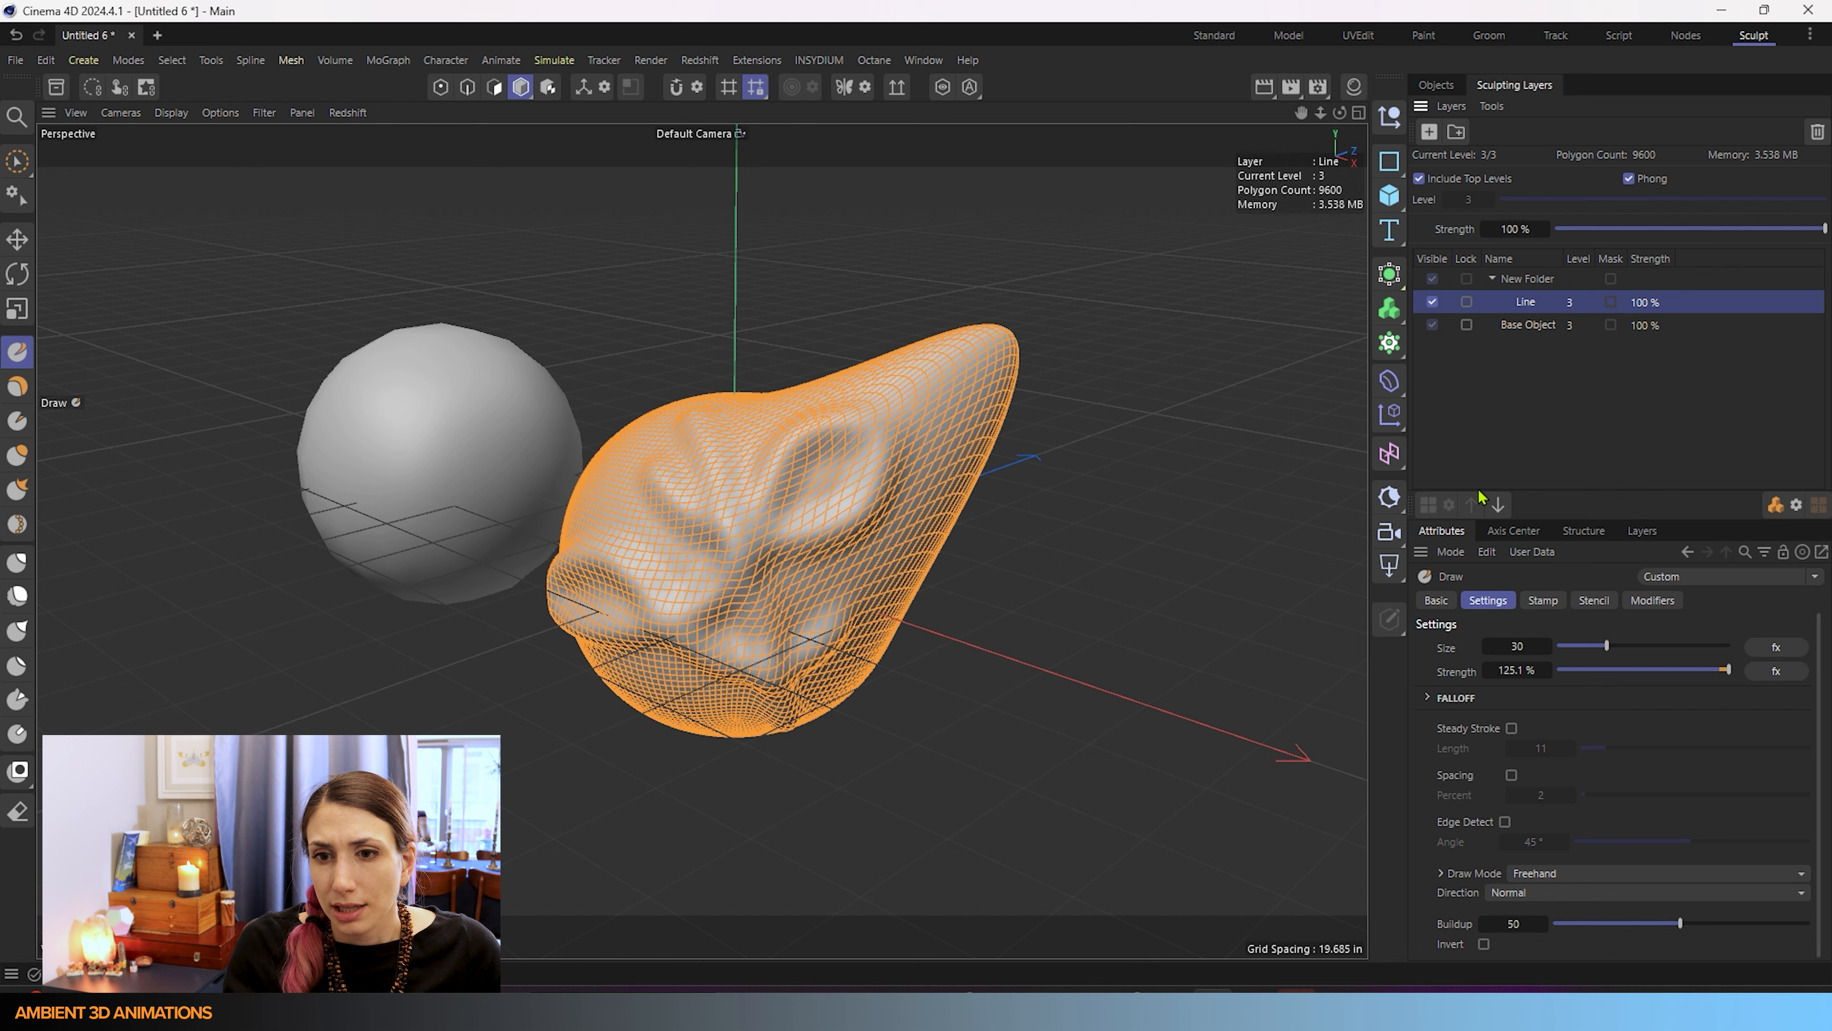
Lower the base object to sculpting level 1, add a layer at that level and draw freehand strokes on it.
left_click(1528, 325)
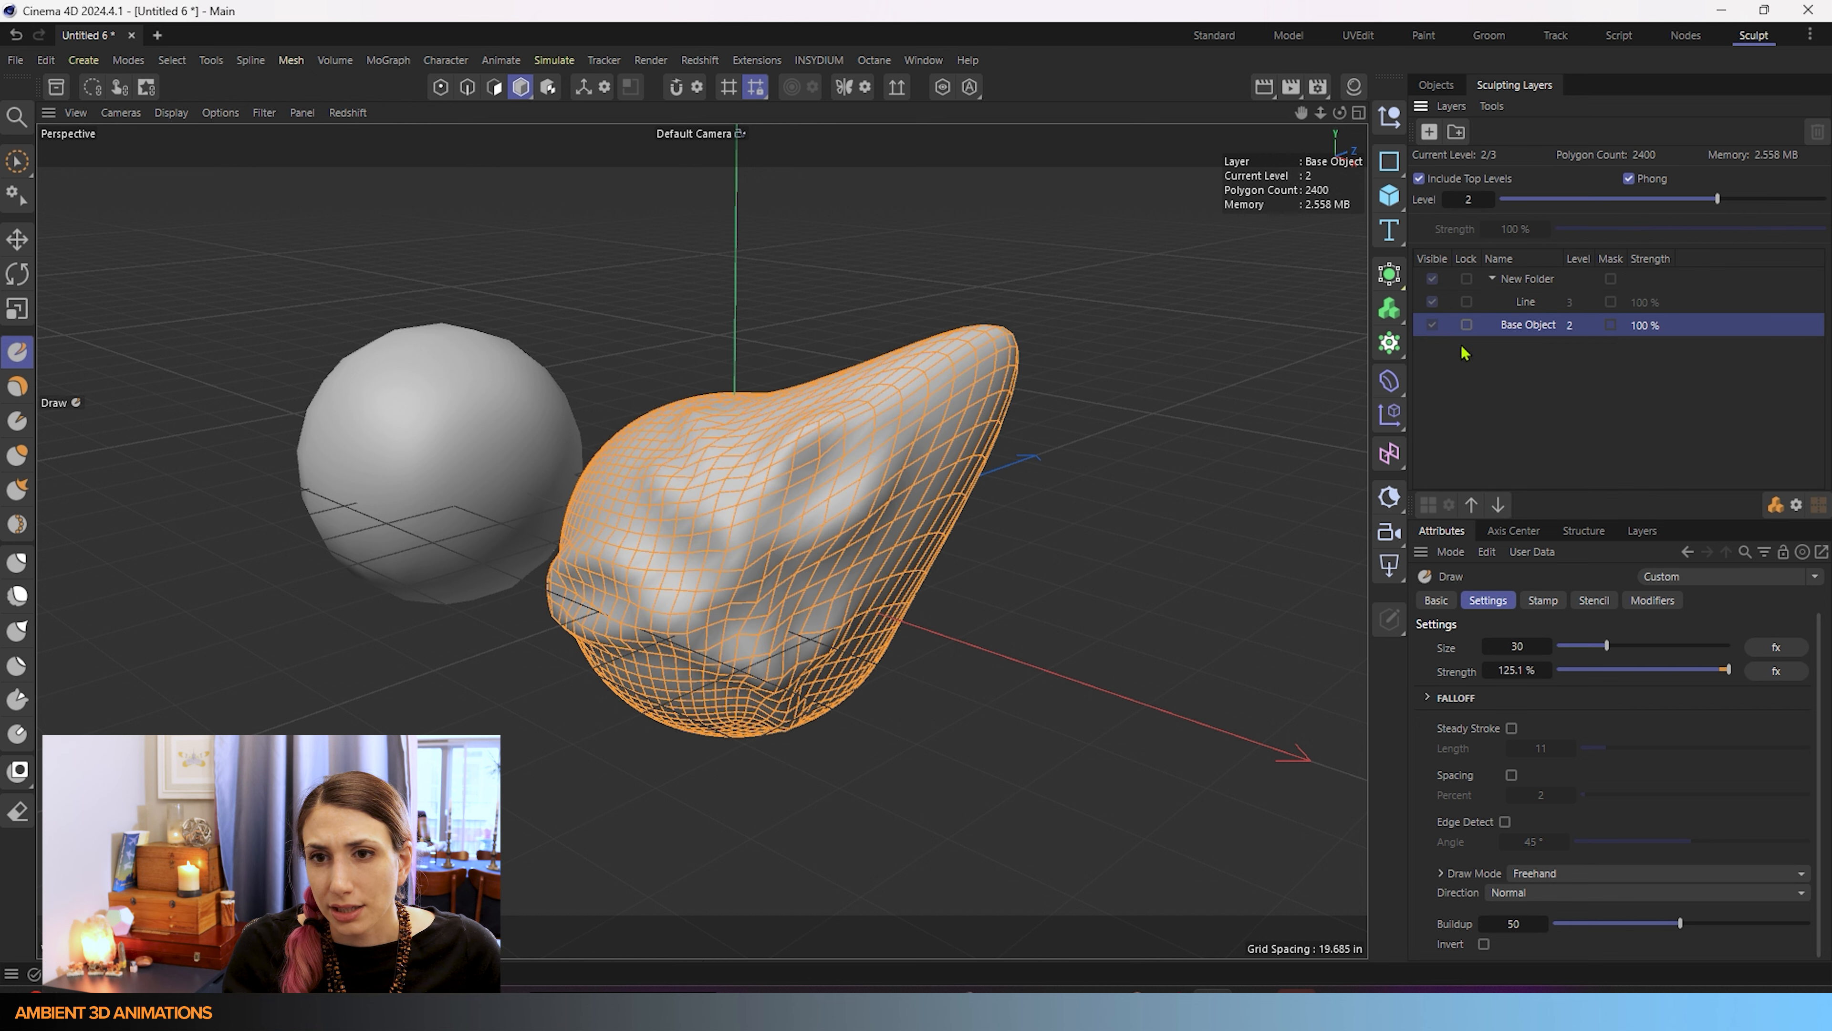
left_click(1499, 505)
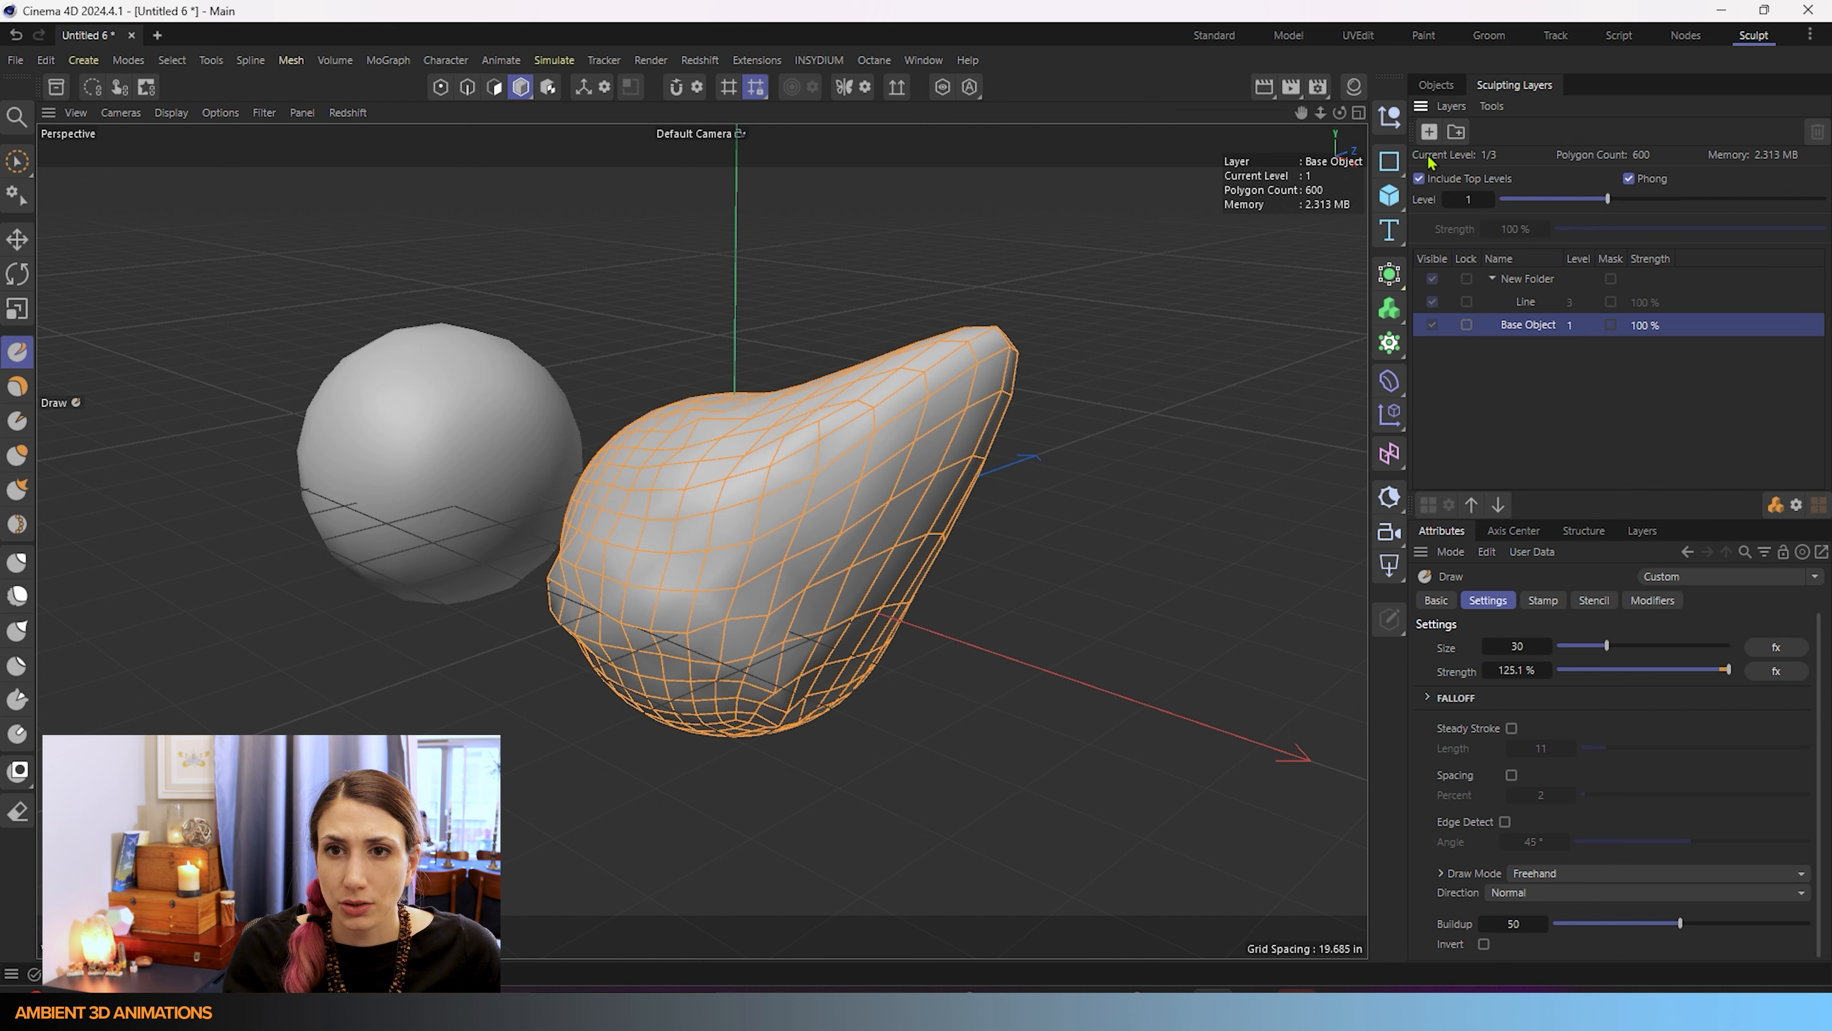
left_click(1429, 131)
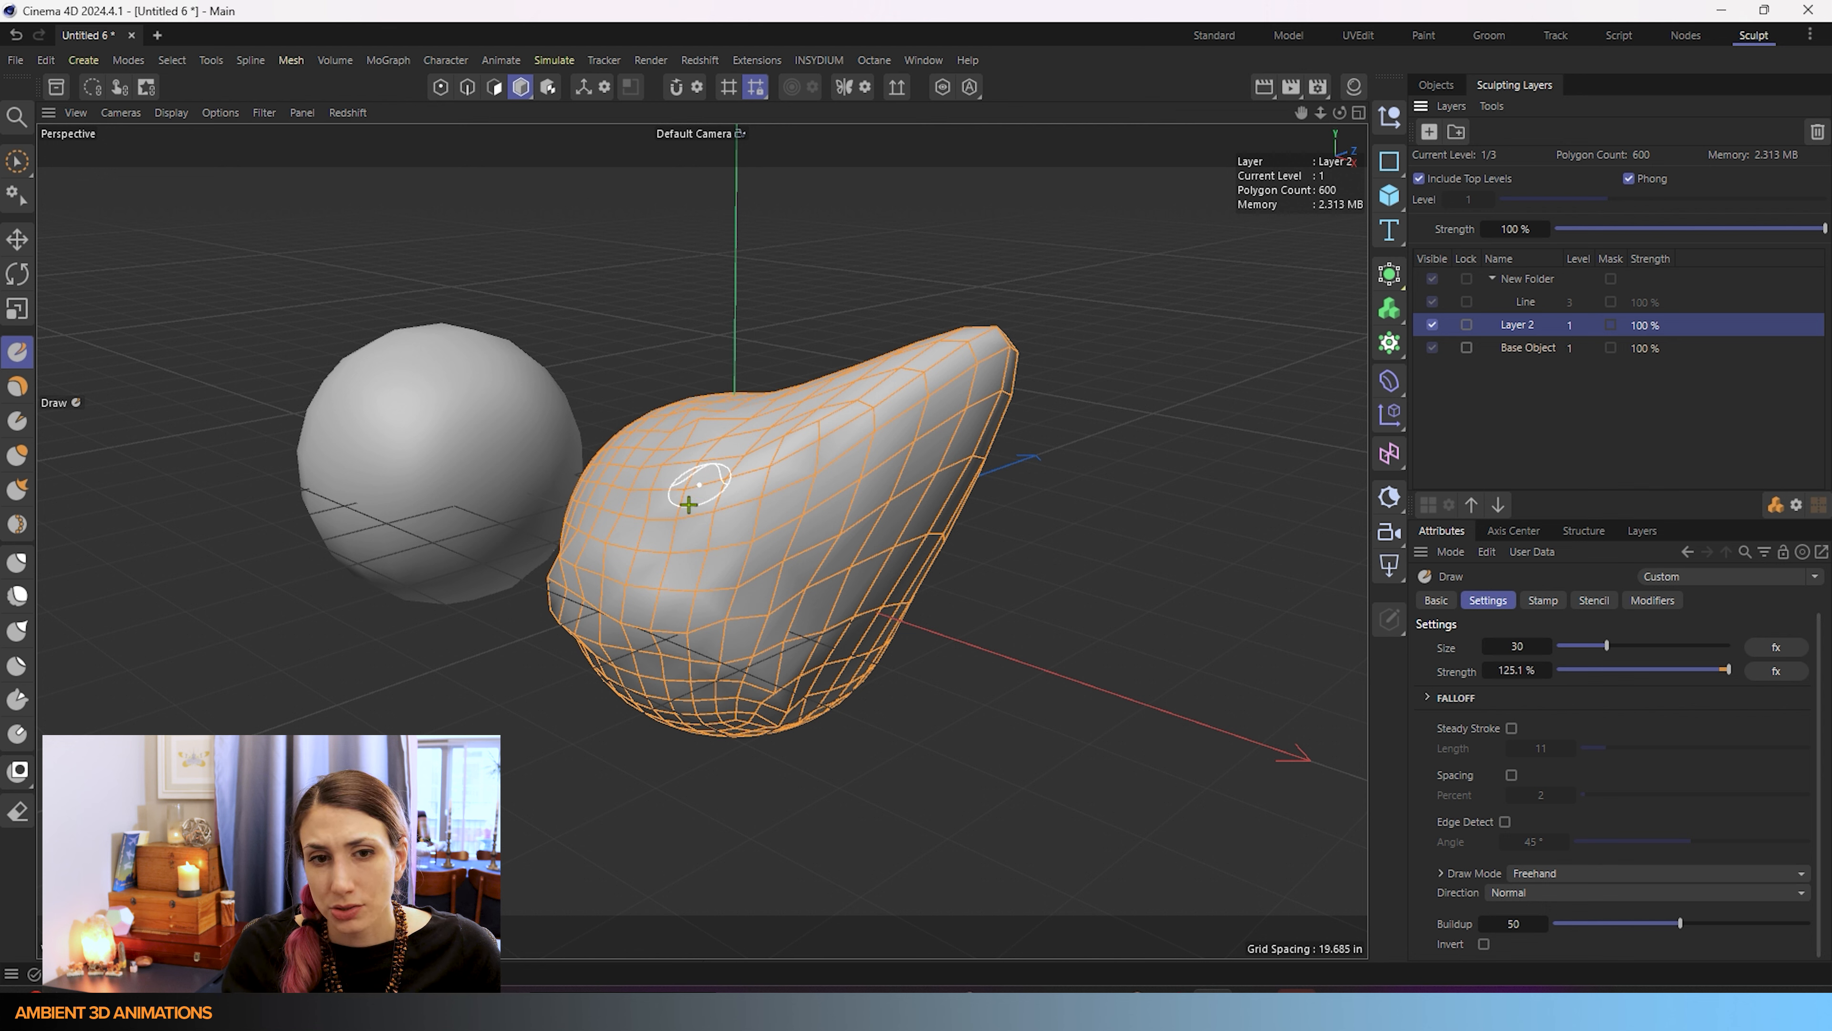
mouse_move(645, 475)
left_mouse_down()
mouse_move(769, 564)
mouse_move(675, 463)
mouse_move(853, 622)
left_mouse_up()
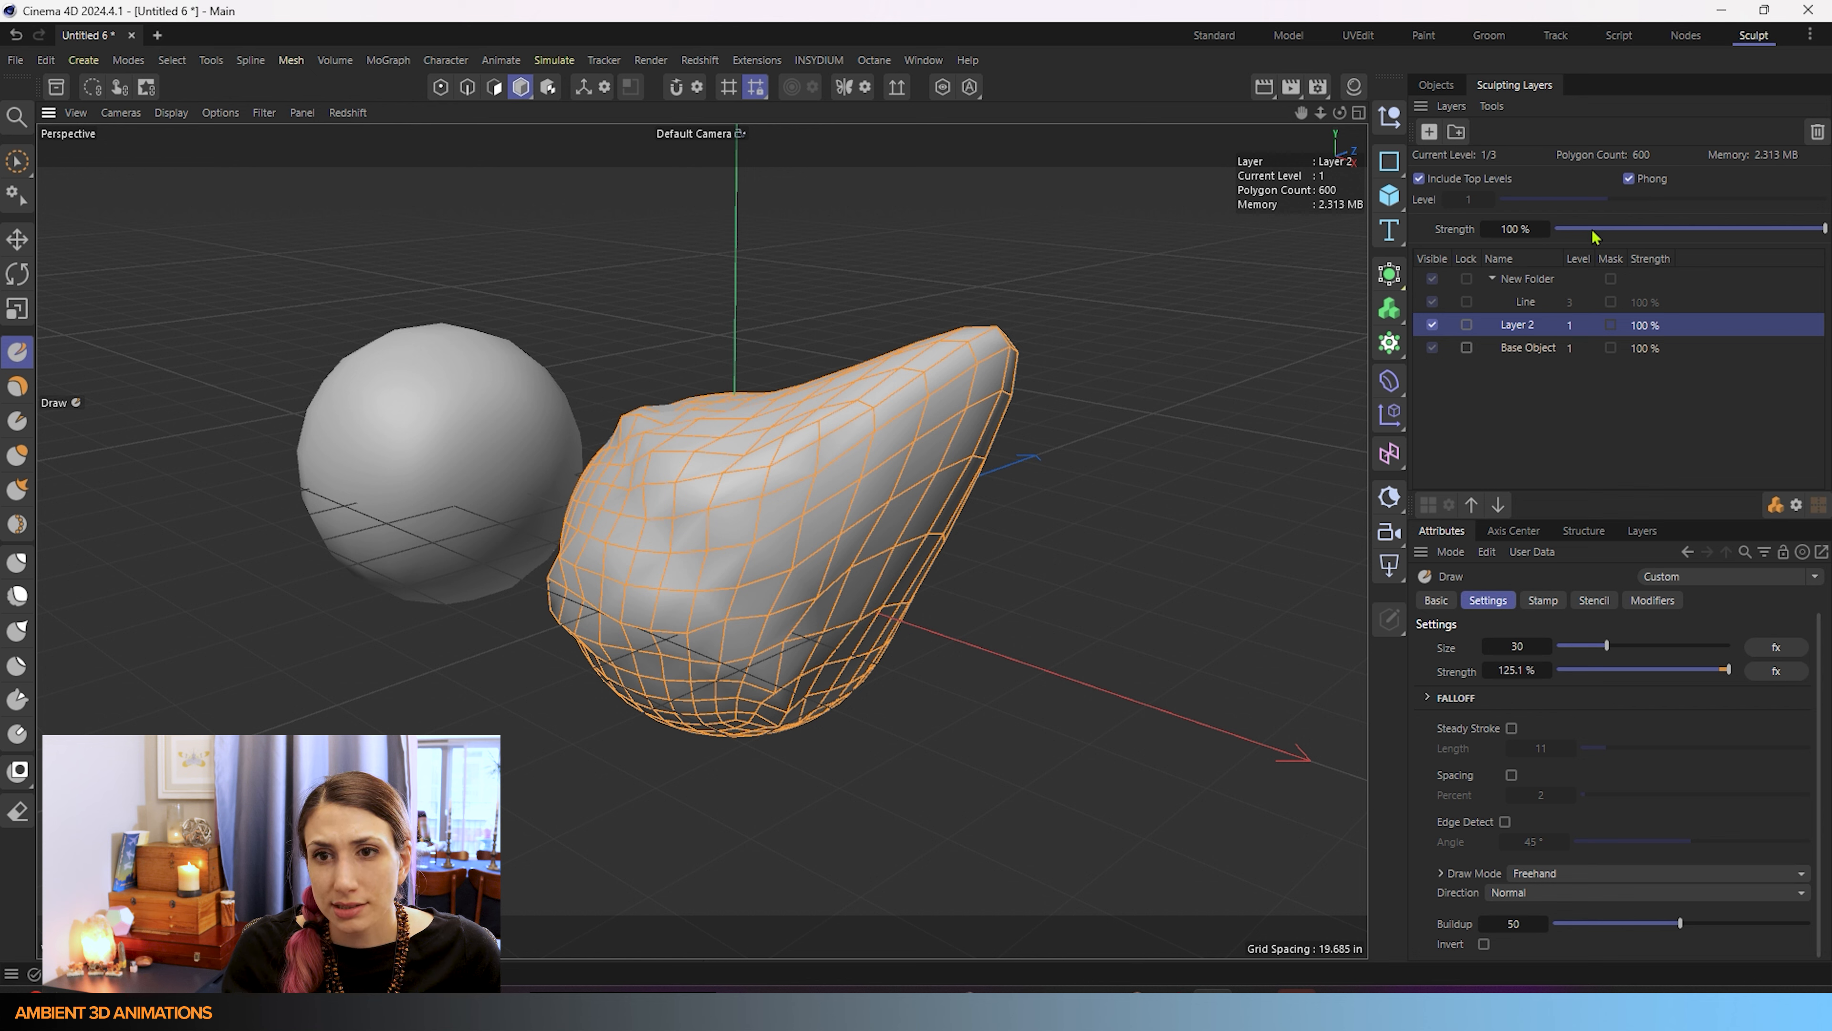
Step the sculpt up to level 3 and back down to level 1 to compare which layers are active.
left_click(1472, 506)
left_click(1472, 506)
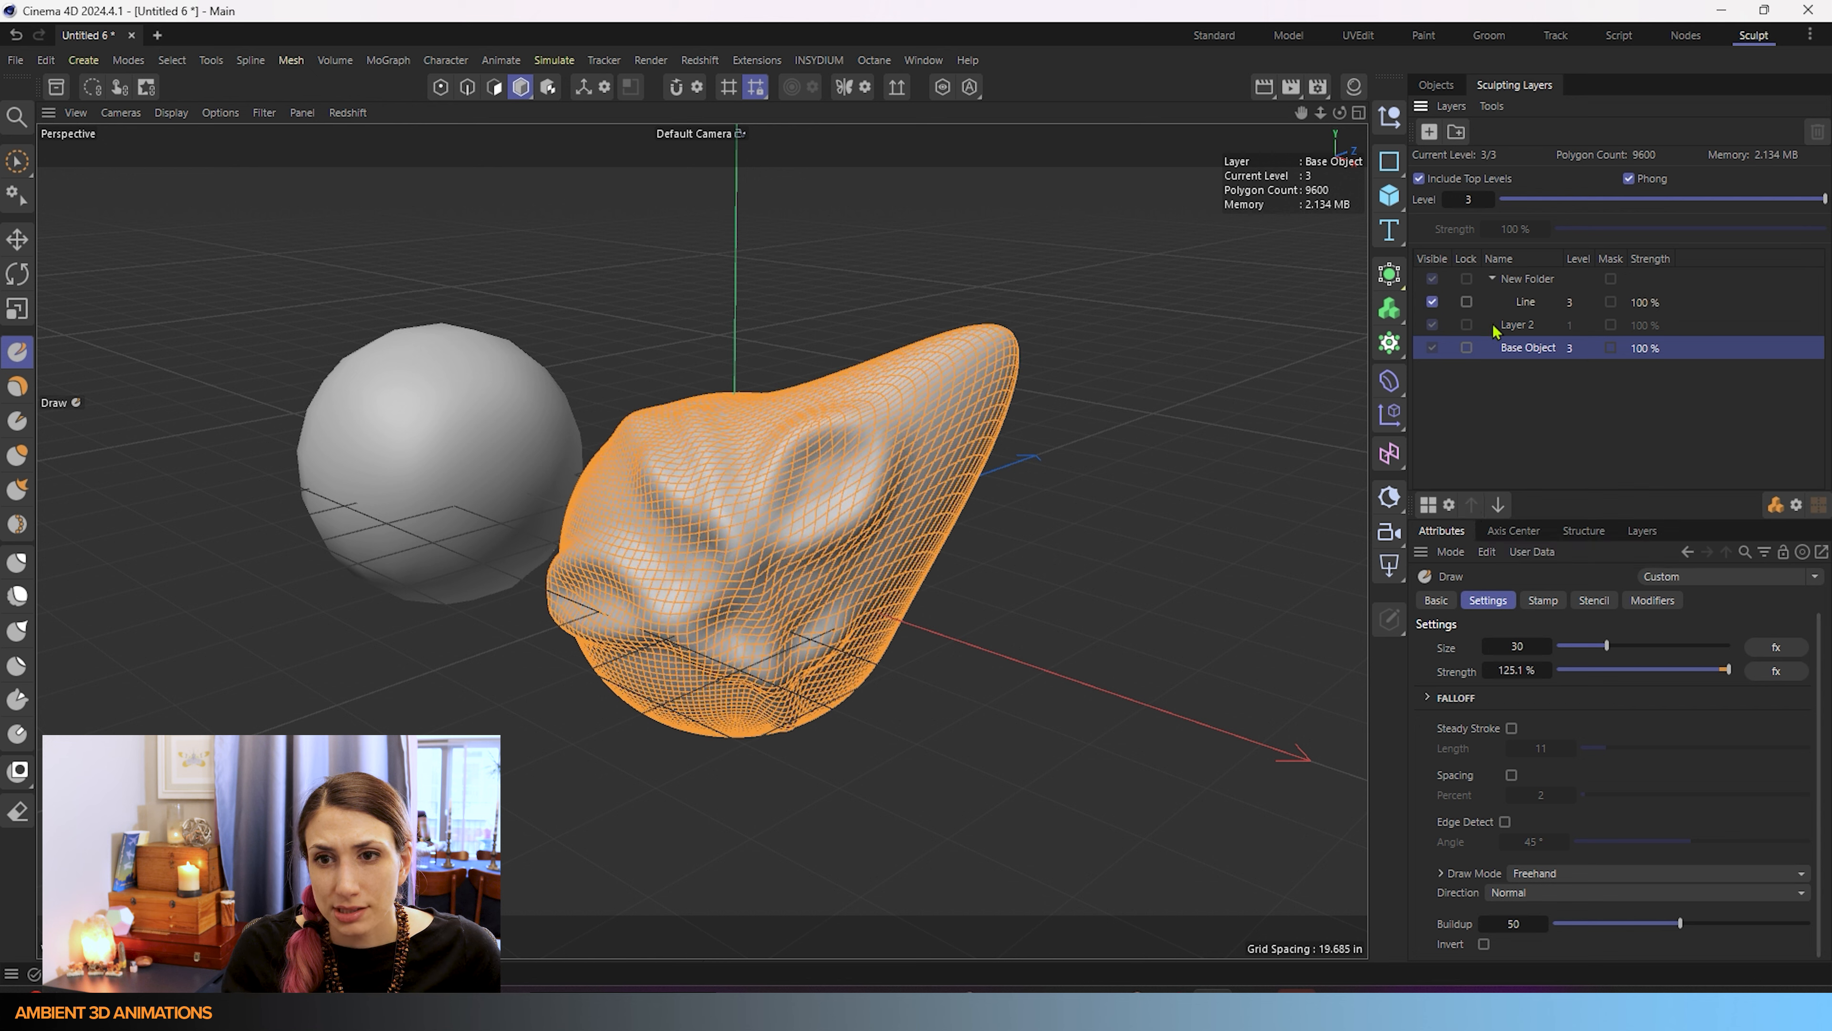
left_click(1498, 504)
left_click(1498, 504)
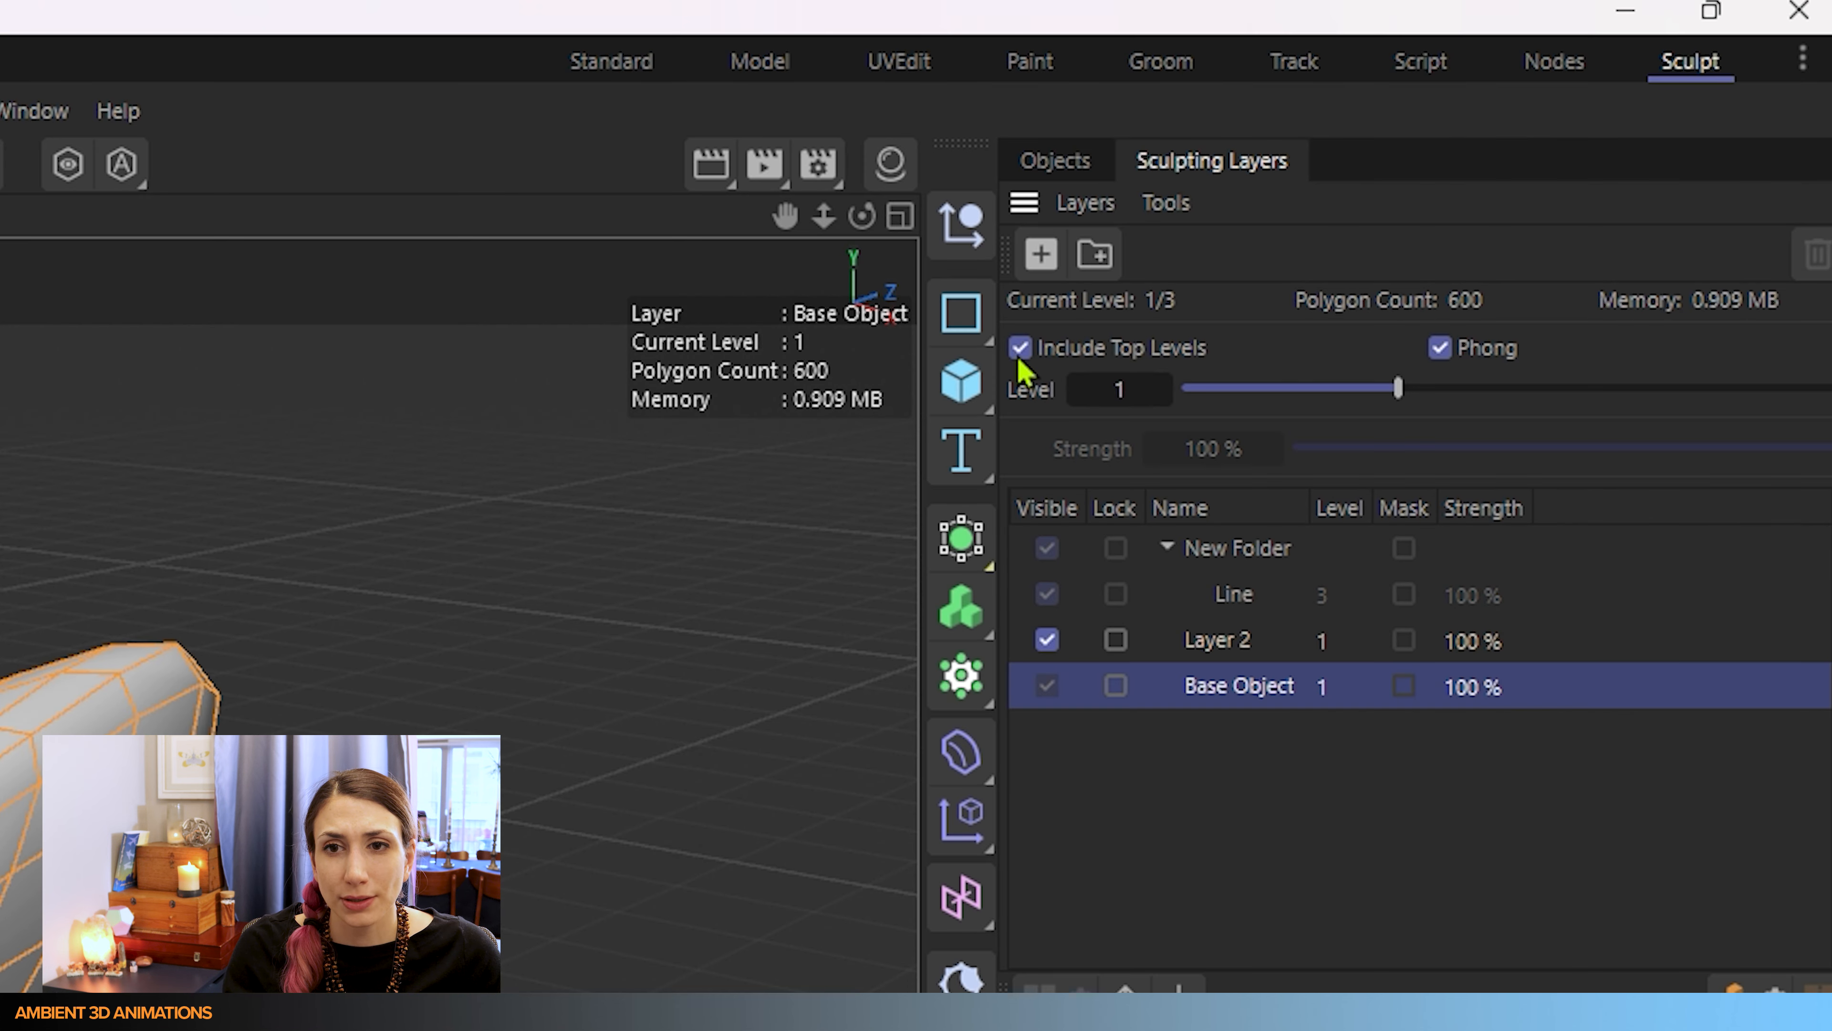
Compare the sculpt at level 0 with Include Top Levels off and on, and return it to level 3.
left_click(1419, 181)
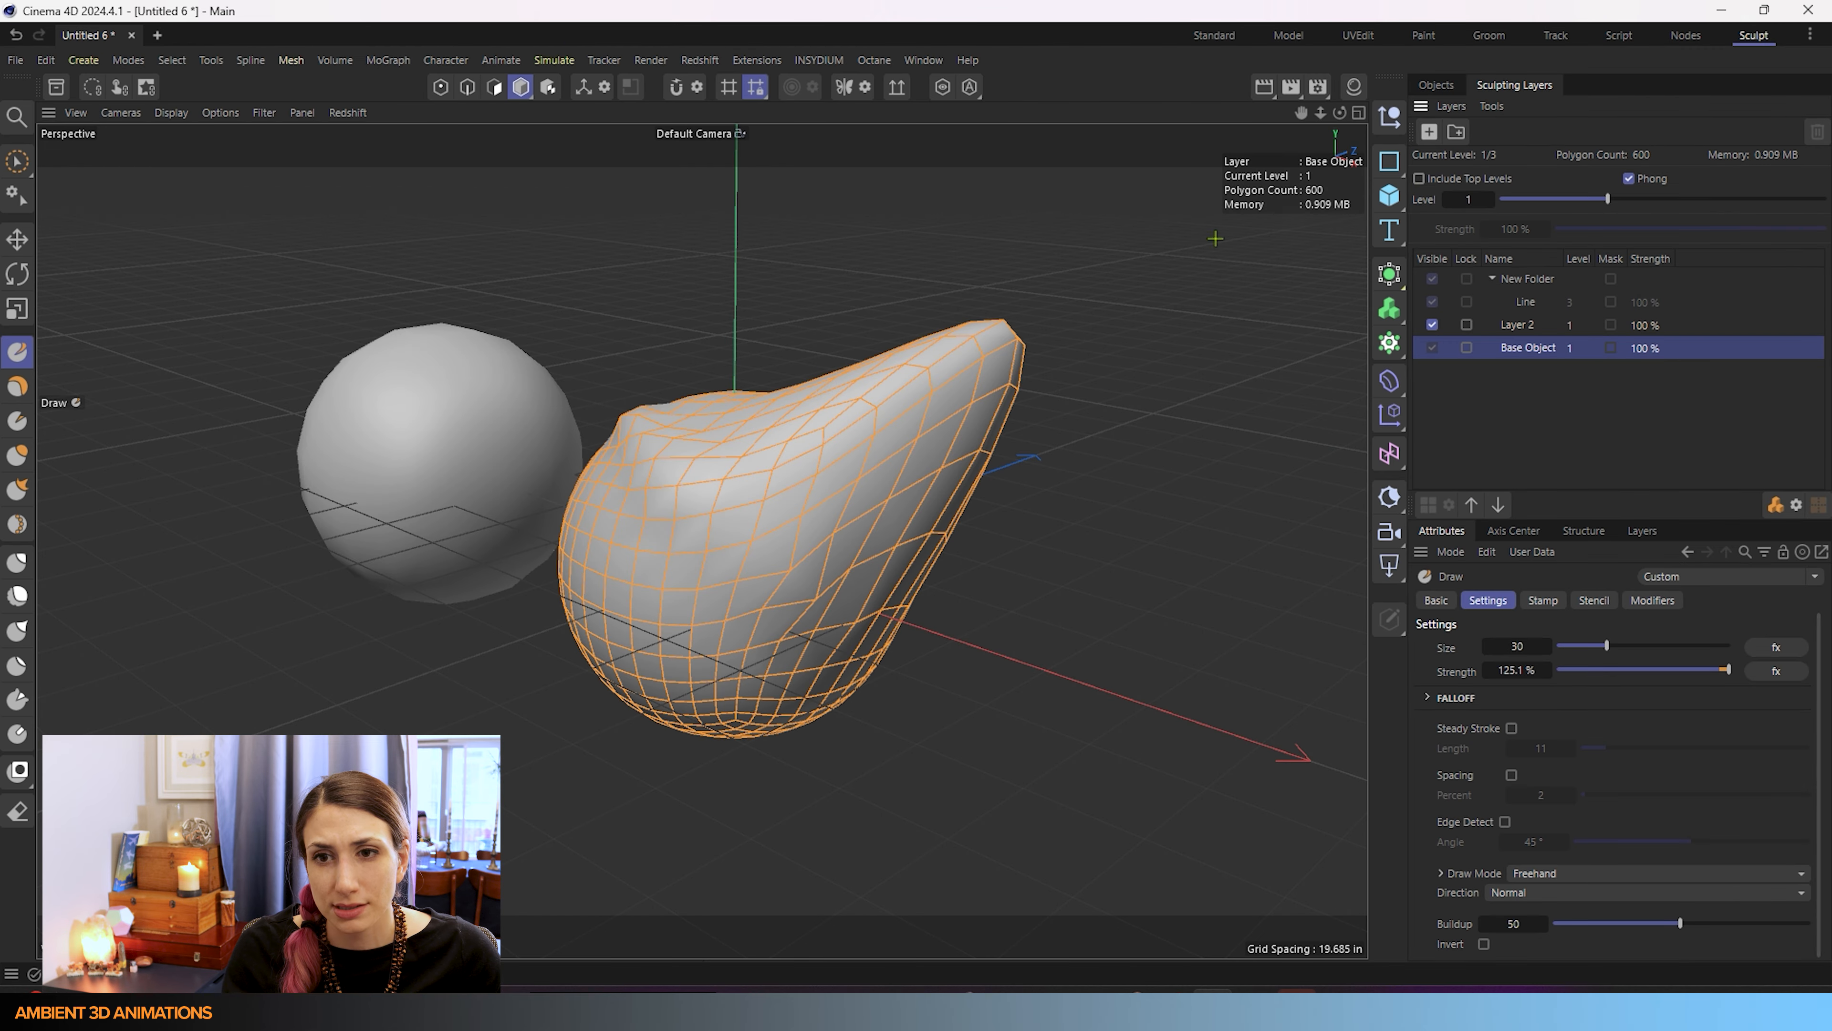
left_click_drag(1607, 200, 1518, 204)
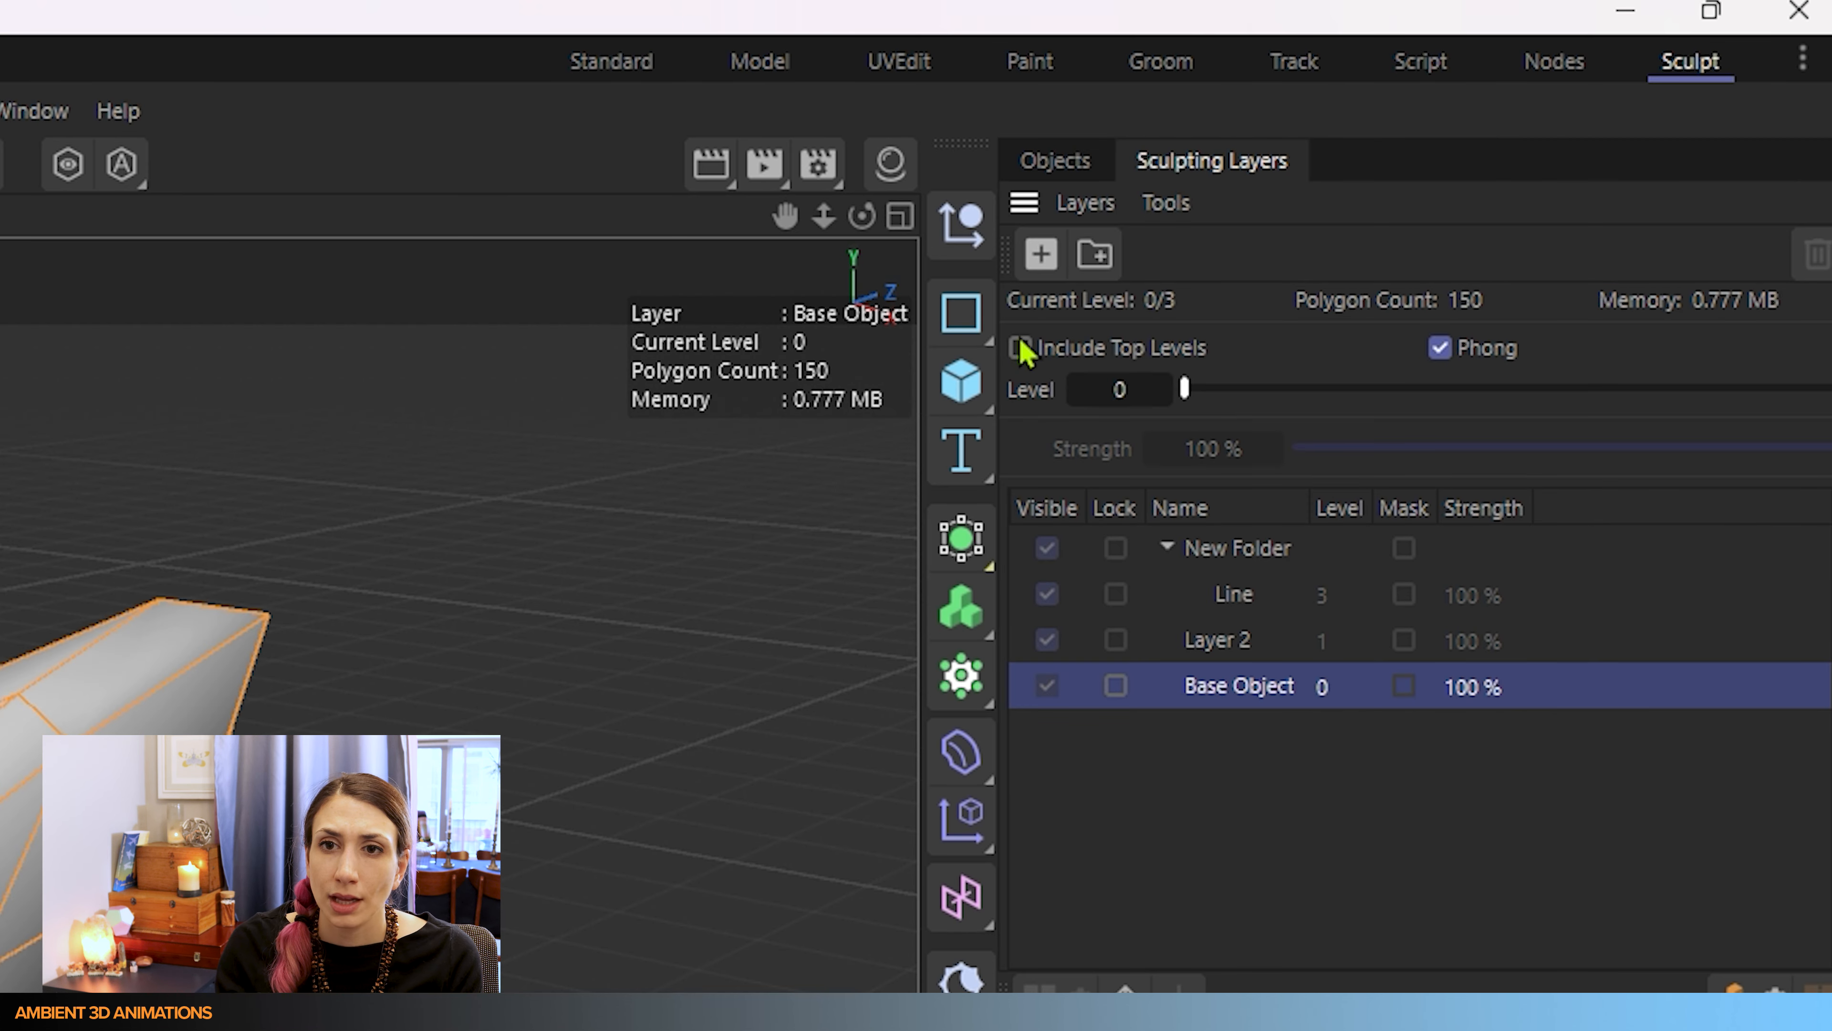
left_click(1419, 179)
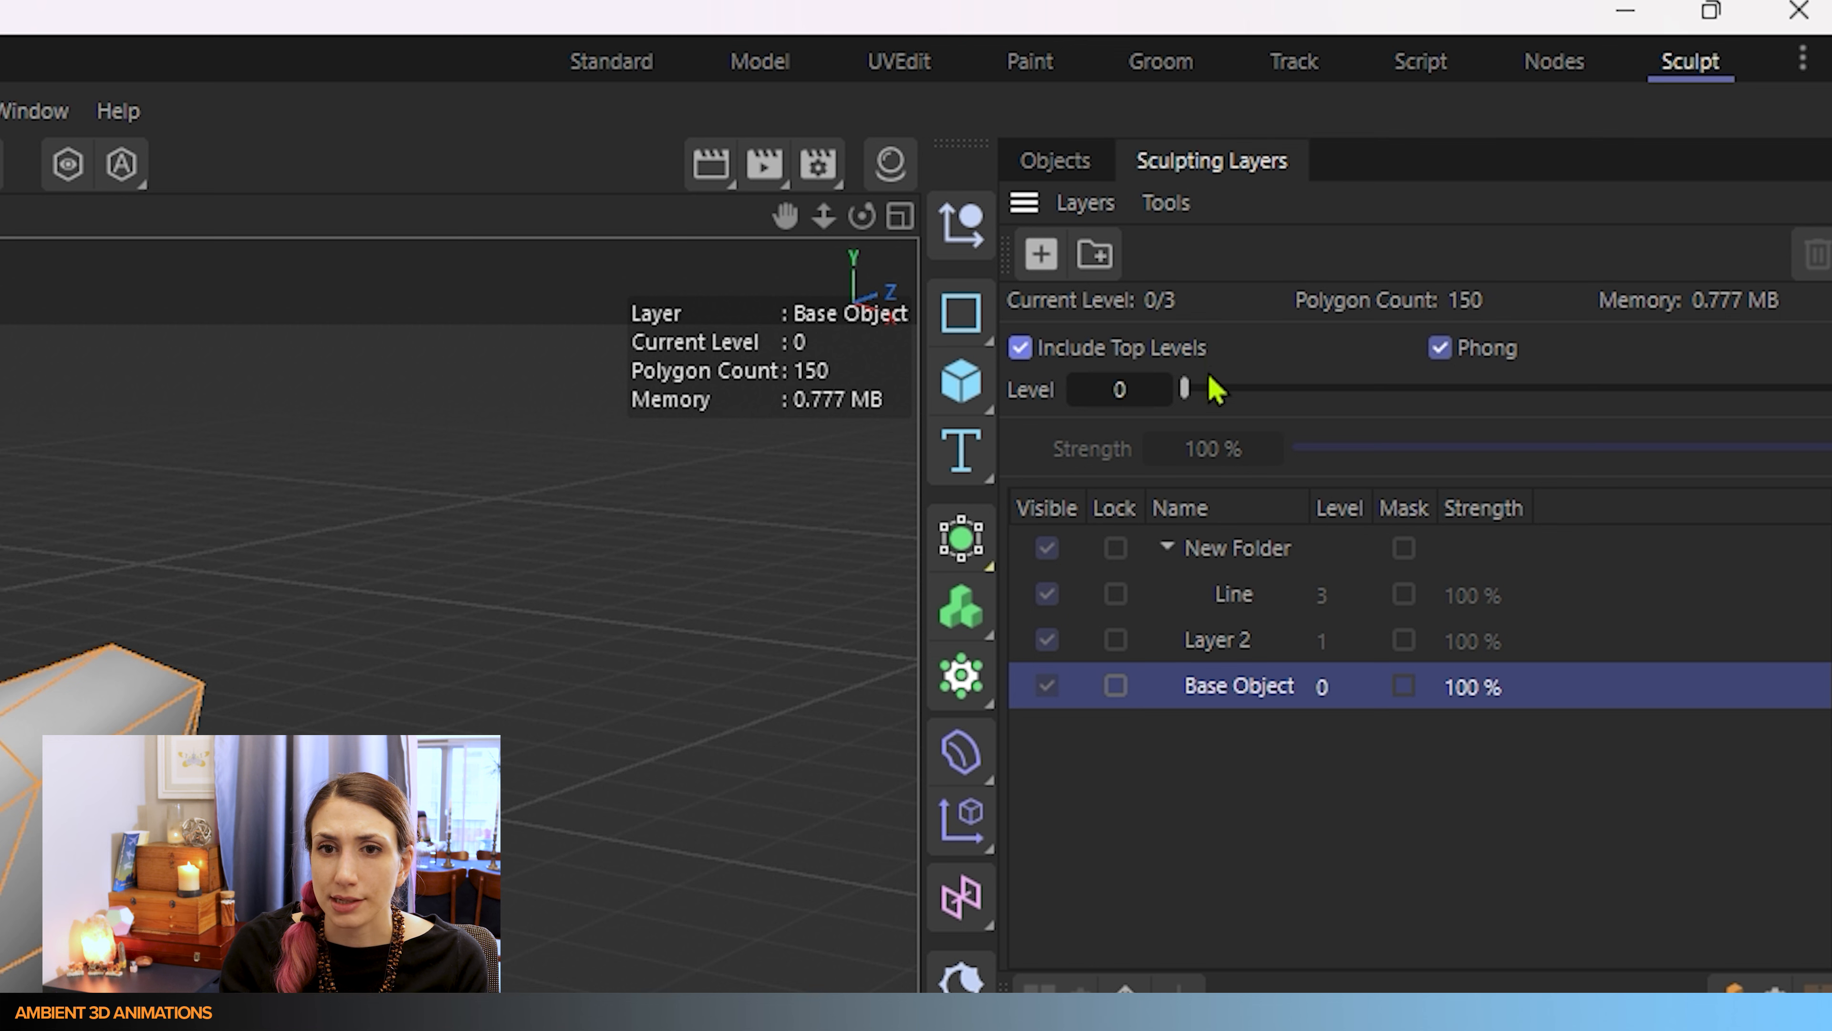
left_click_drag(1210, 383, 1825, 390)
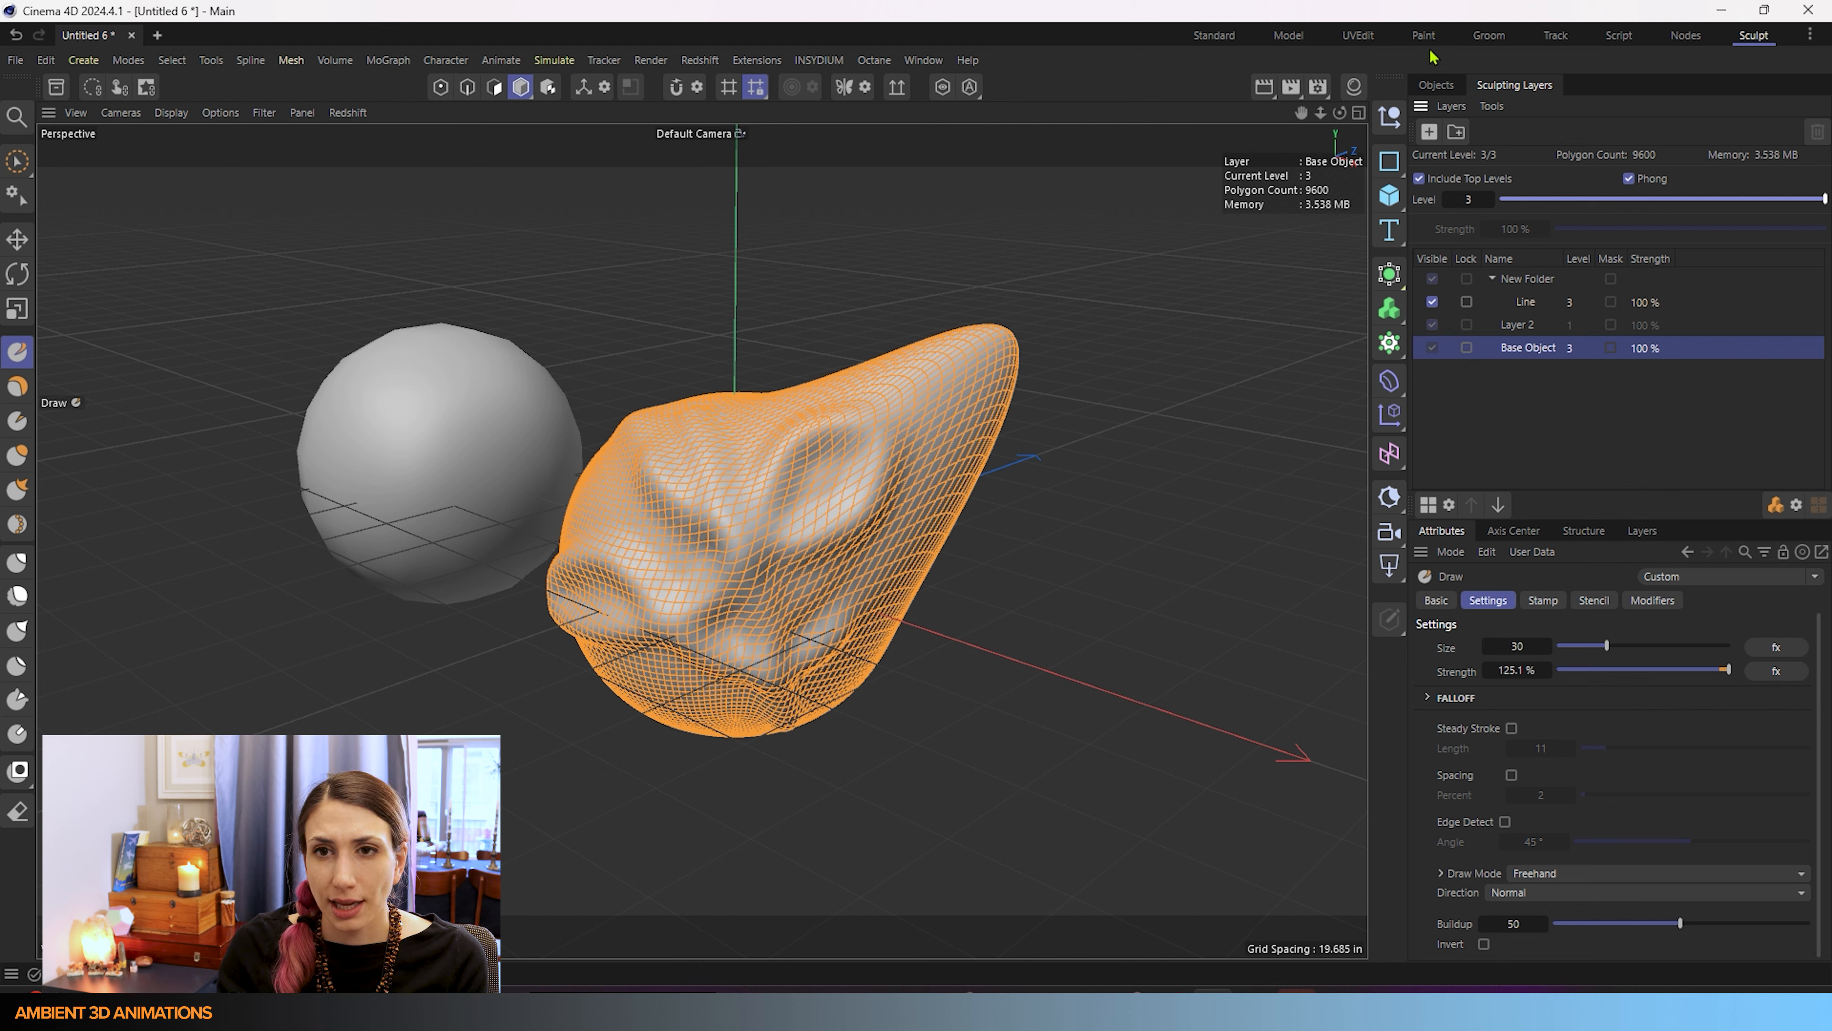
left_click(1436, 85)
left_click(1467, 128)
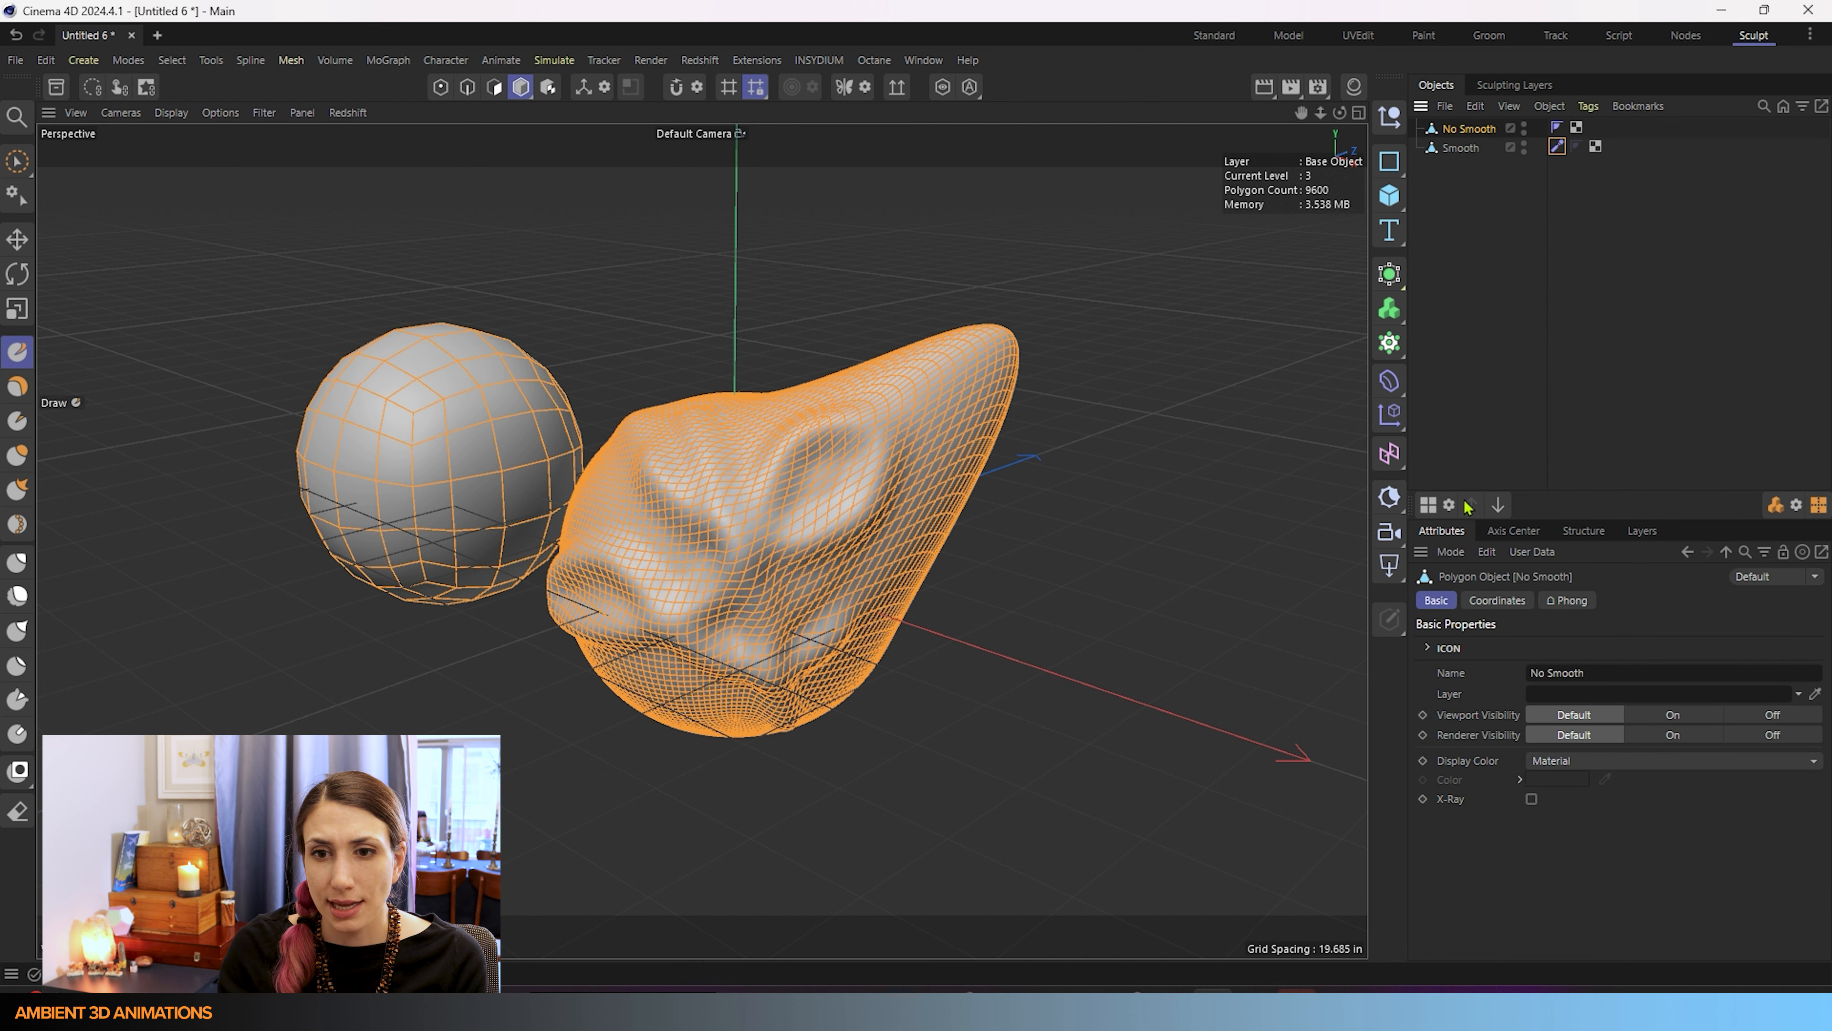
left_click(1448, 503)
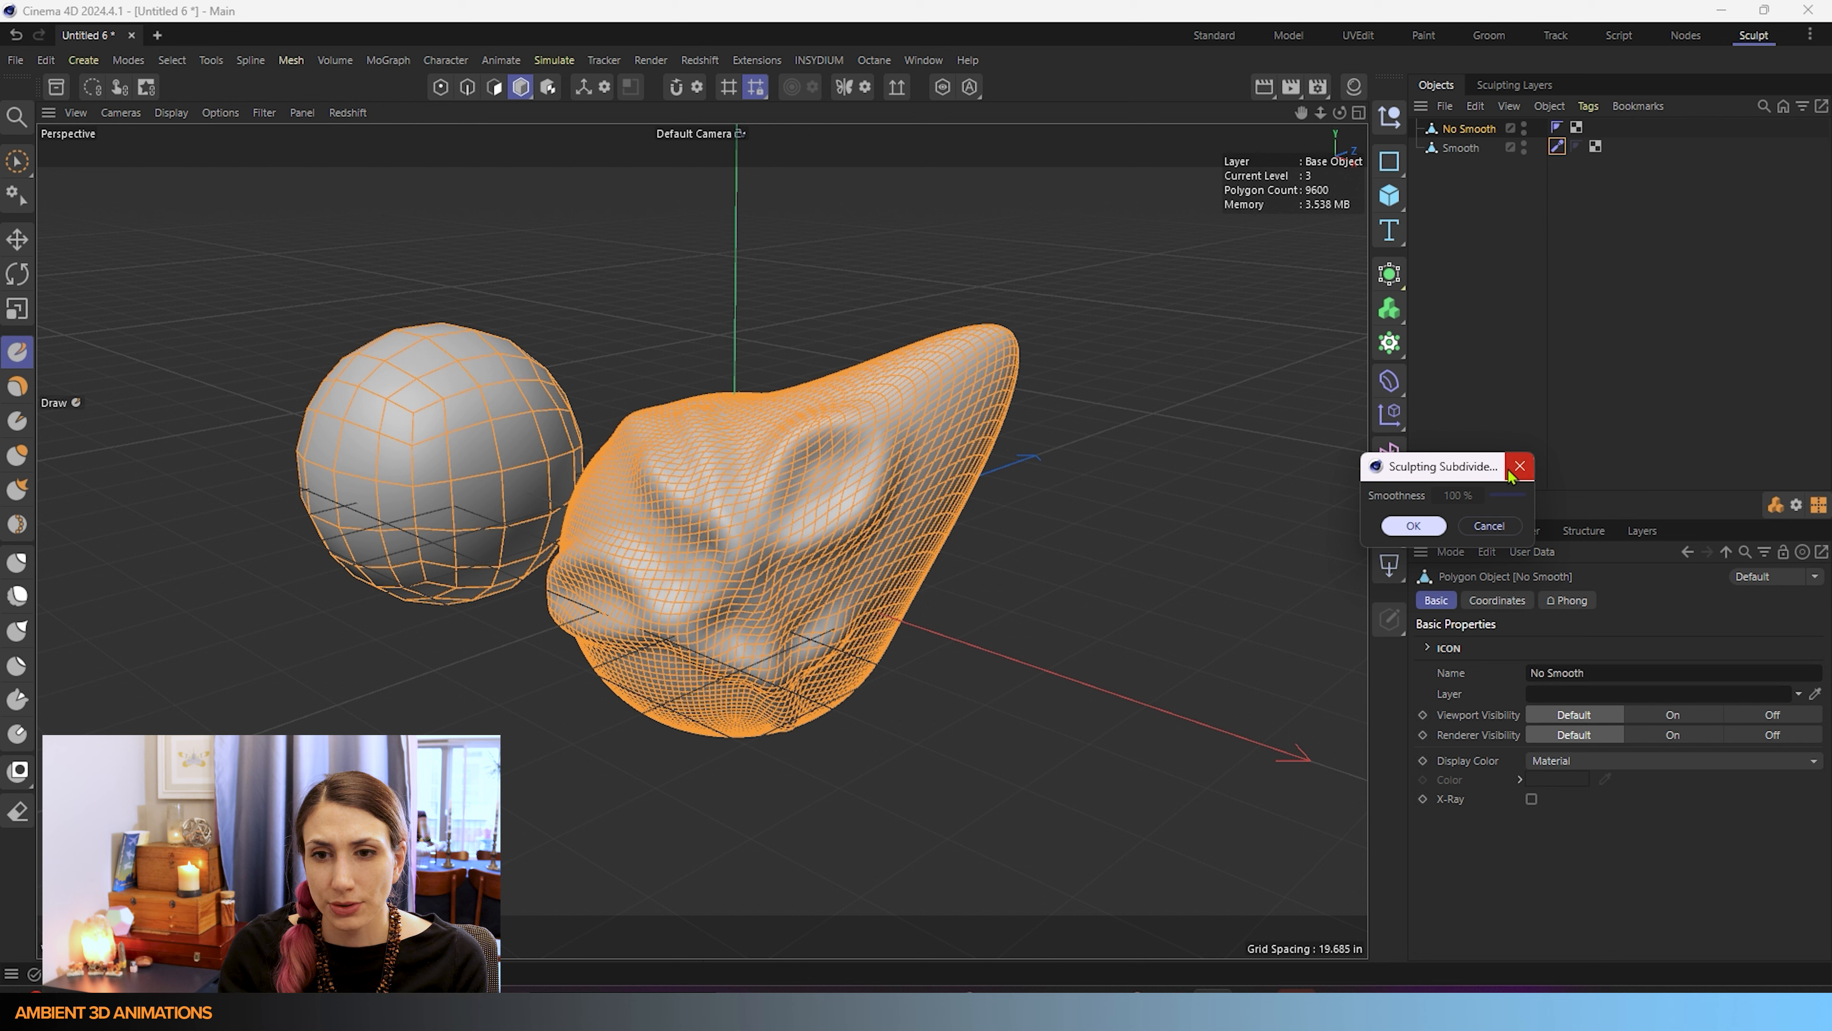
left_click(1515, 527)
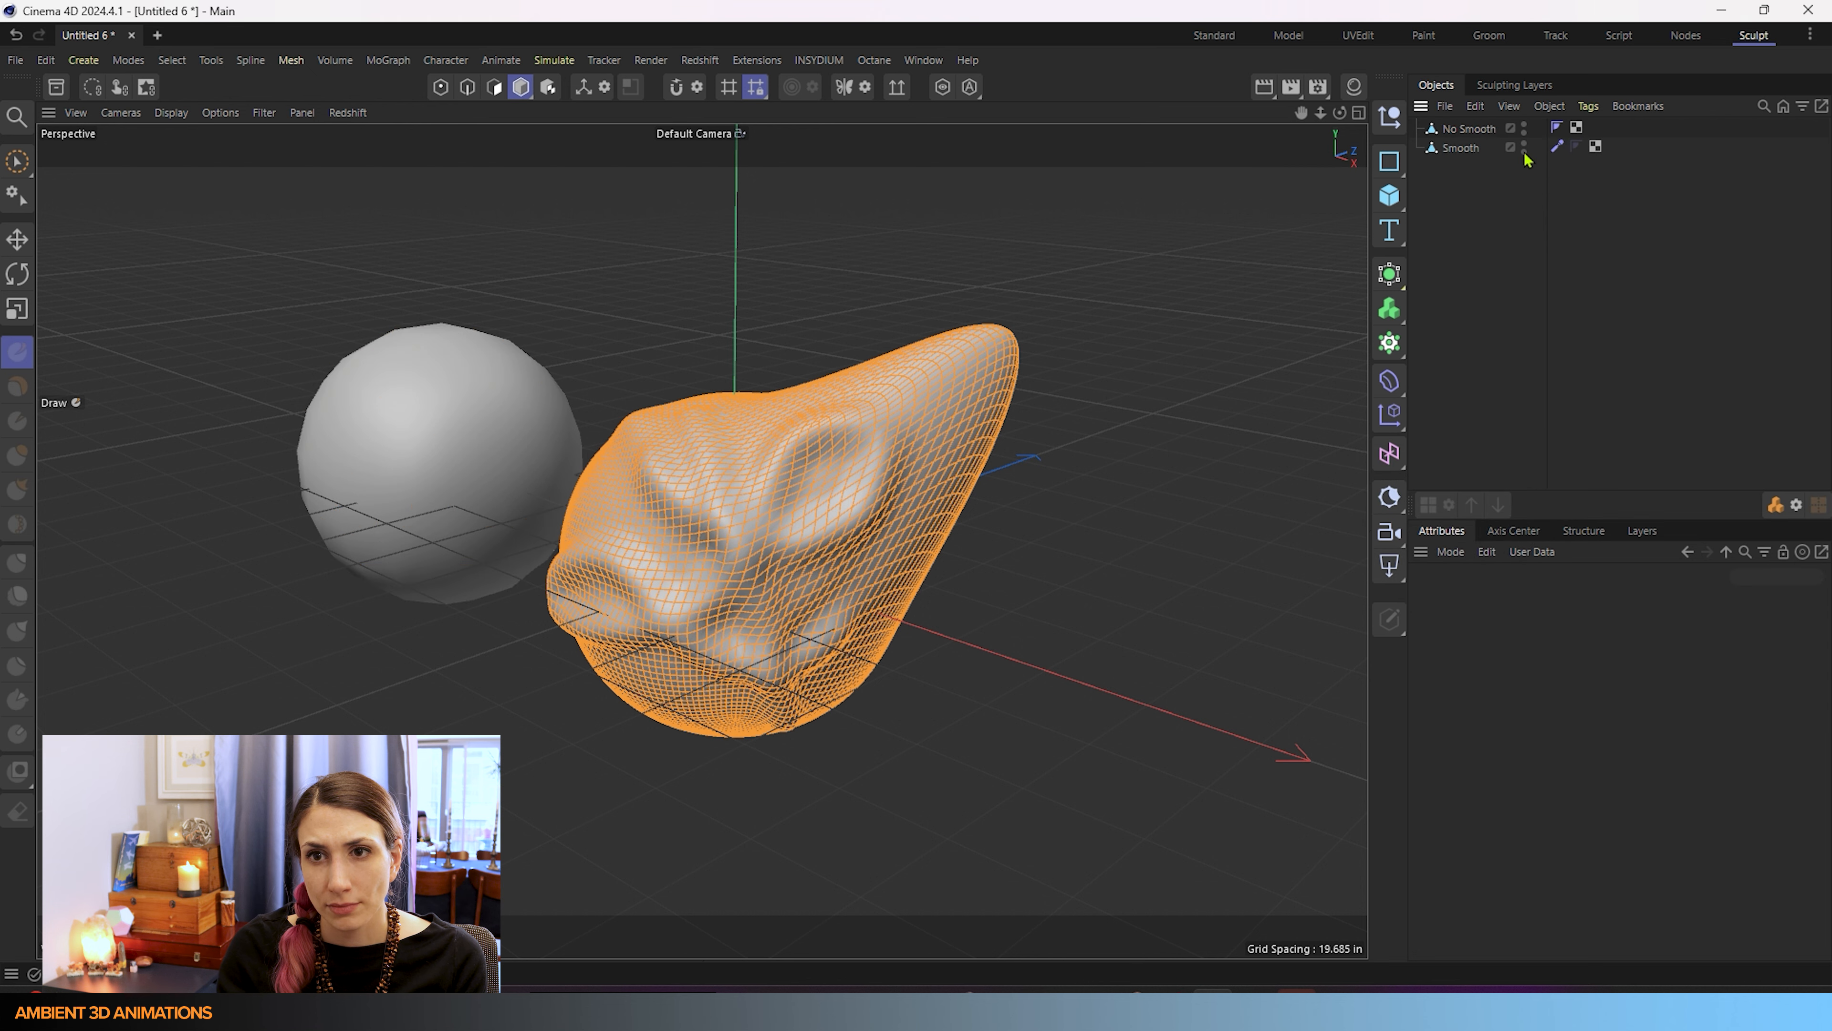
Subdivide the No Smooth sphere for sculpting with Smoothness set to 0%, up to sculpting level 3.
left_click(1448, 504)
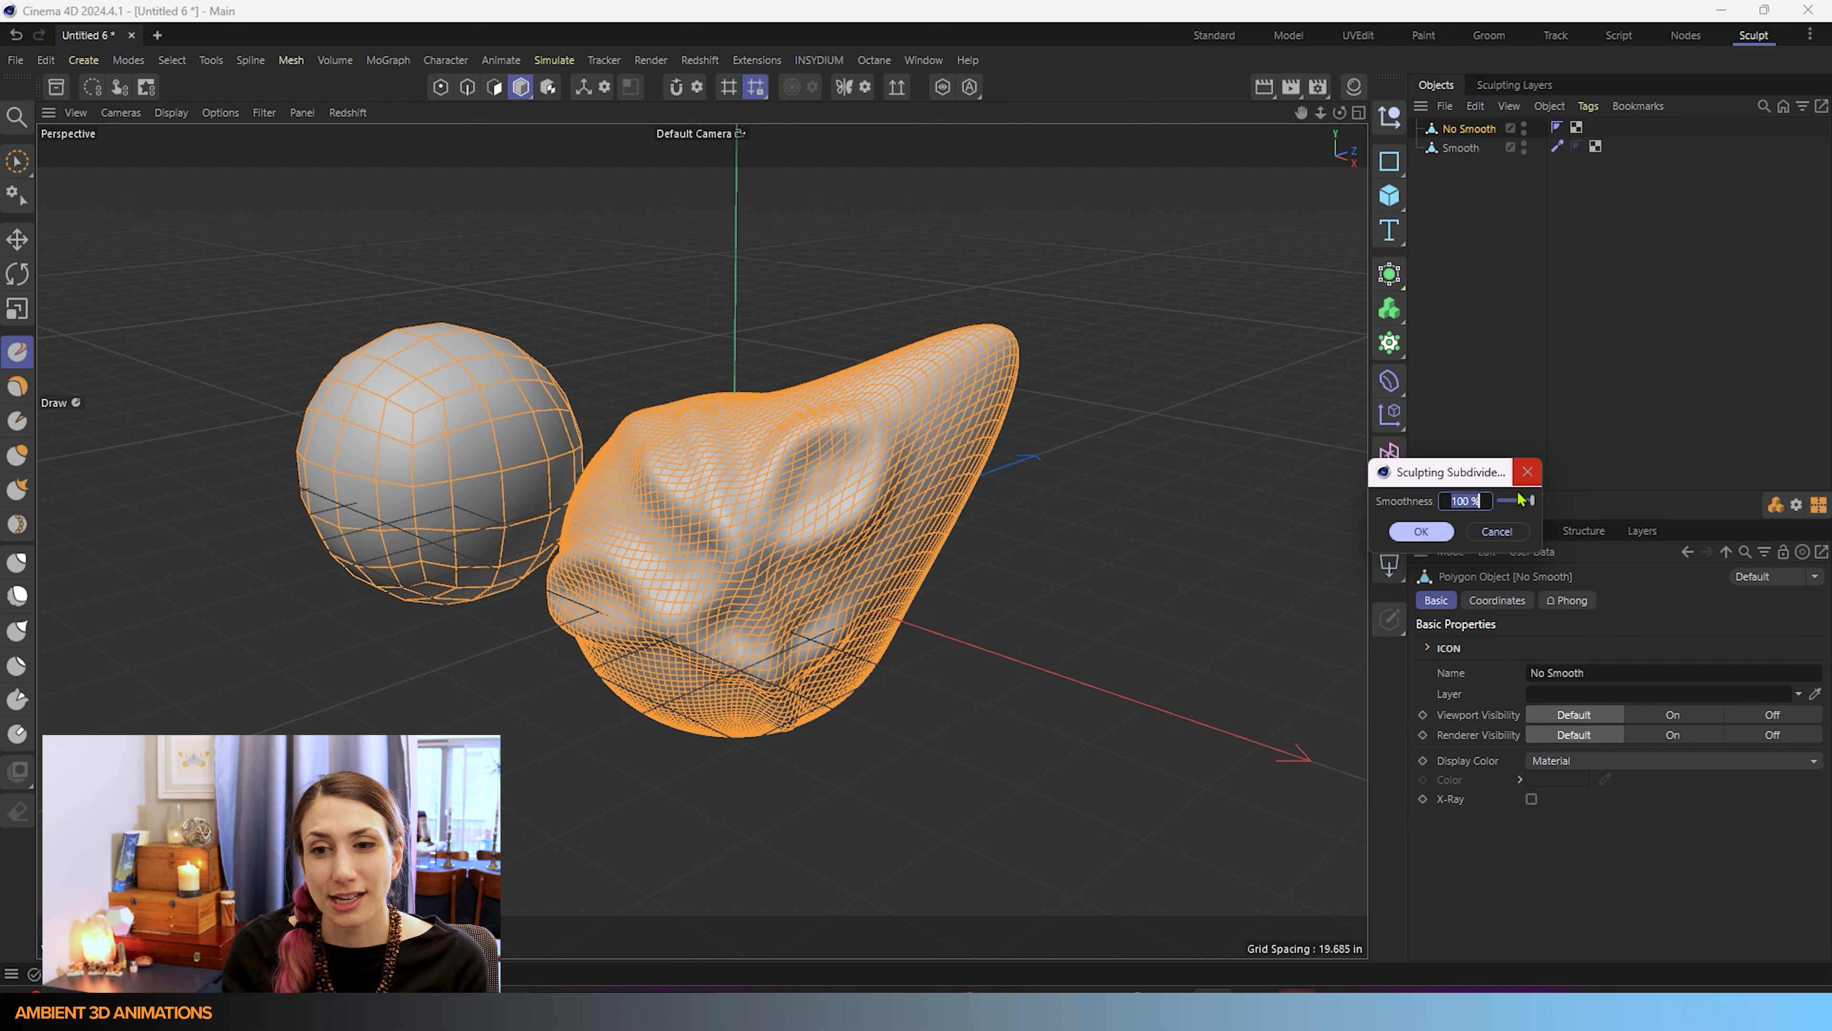
left_click_drag(1520, 503, 1476, 505)
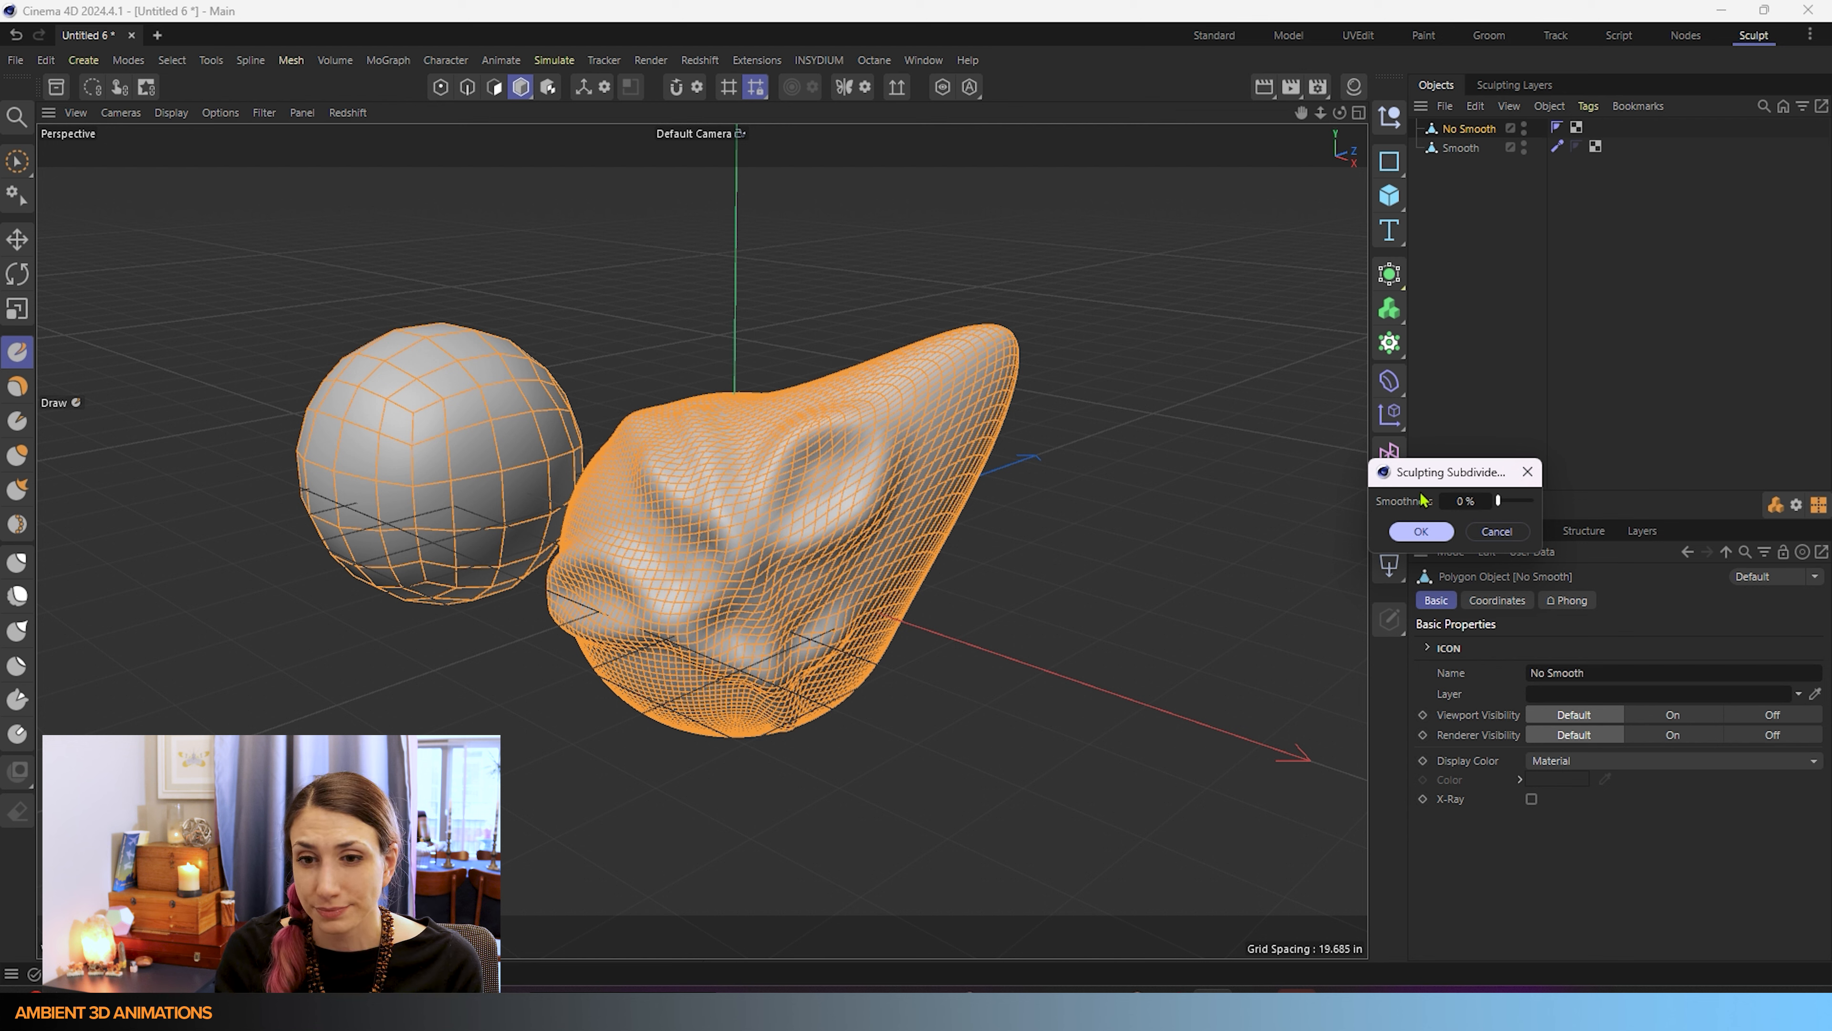
left_click(1419, 532)
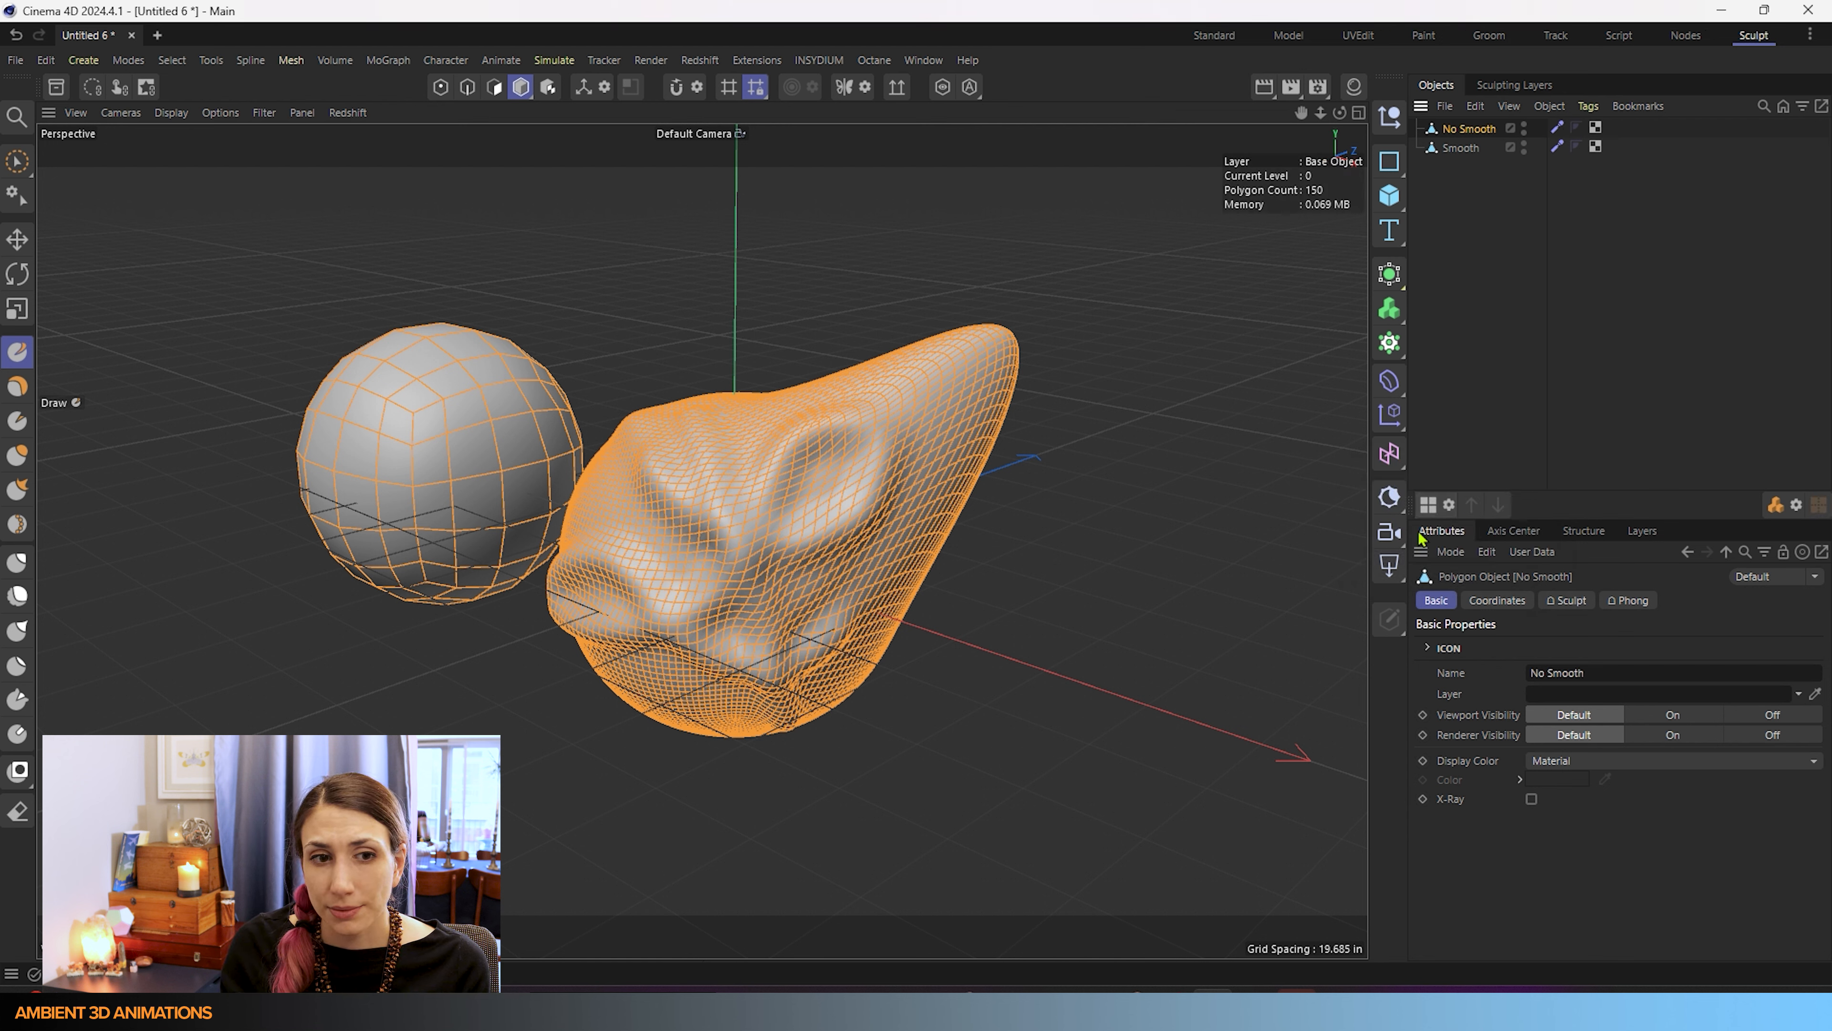
left_click(1431, 507)
left_click(1435, 508)
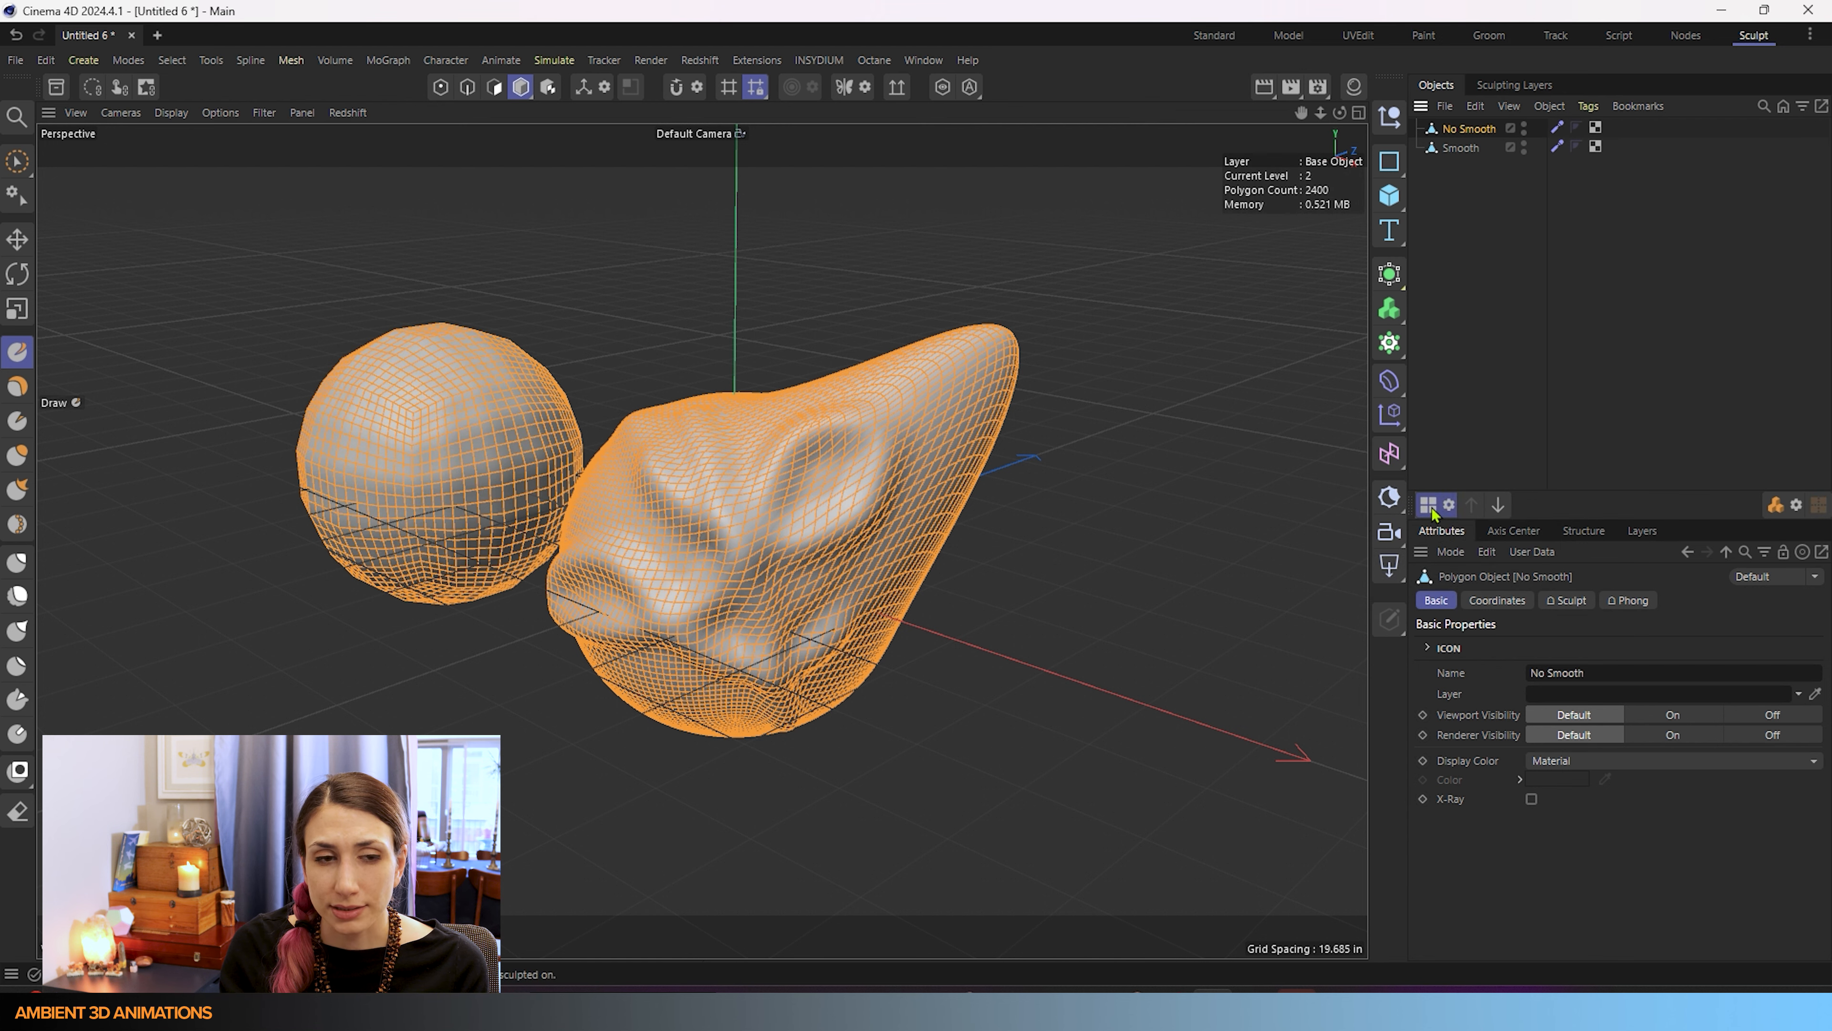
left_click(1431, 507)
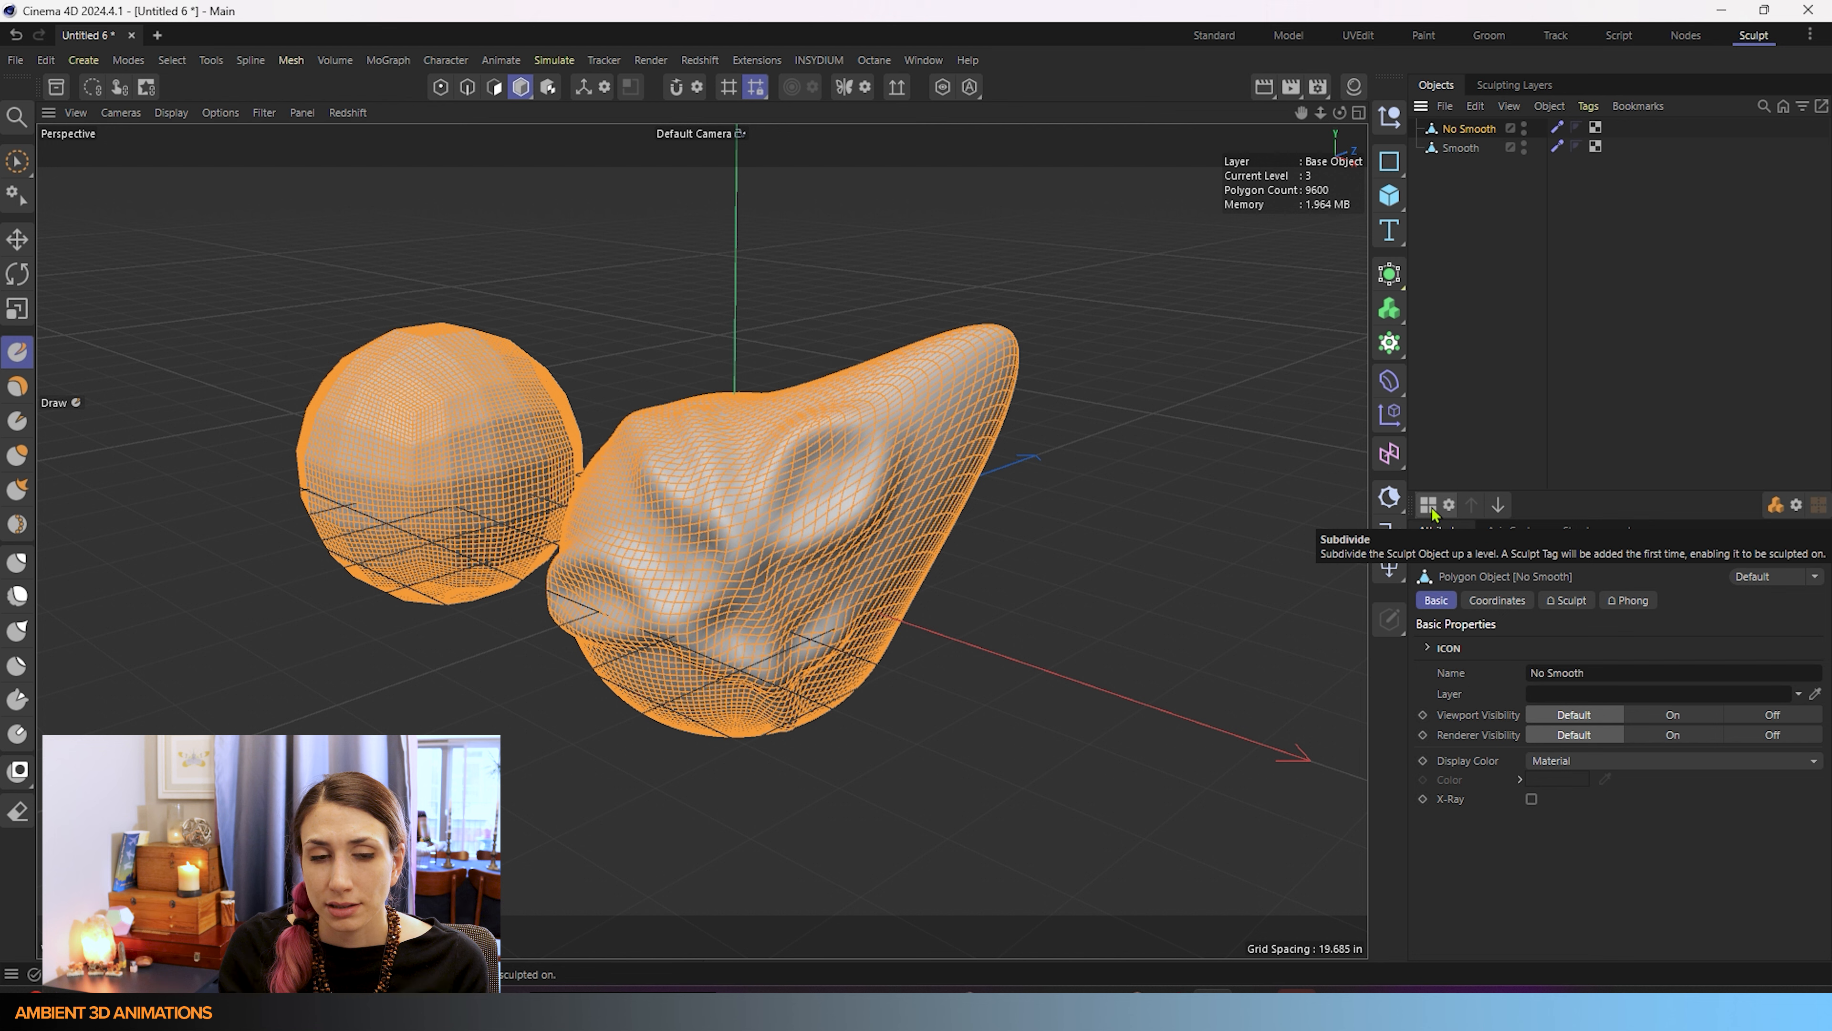
Show the sculpting layer manager from the No Smooth object's Sculpt tag and view both meshes from another side.
left_click(1556, 126)
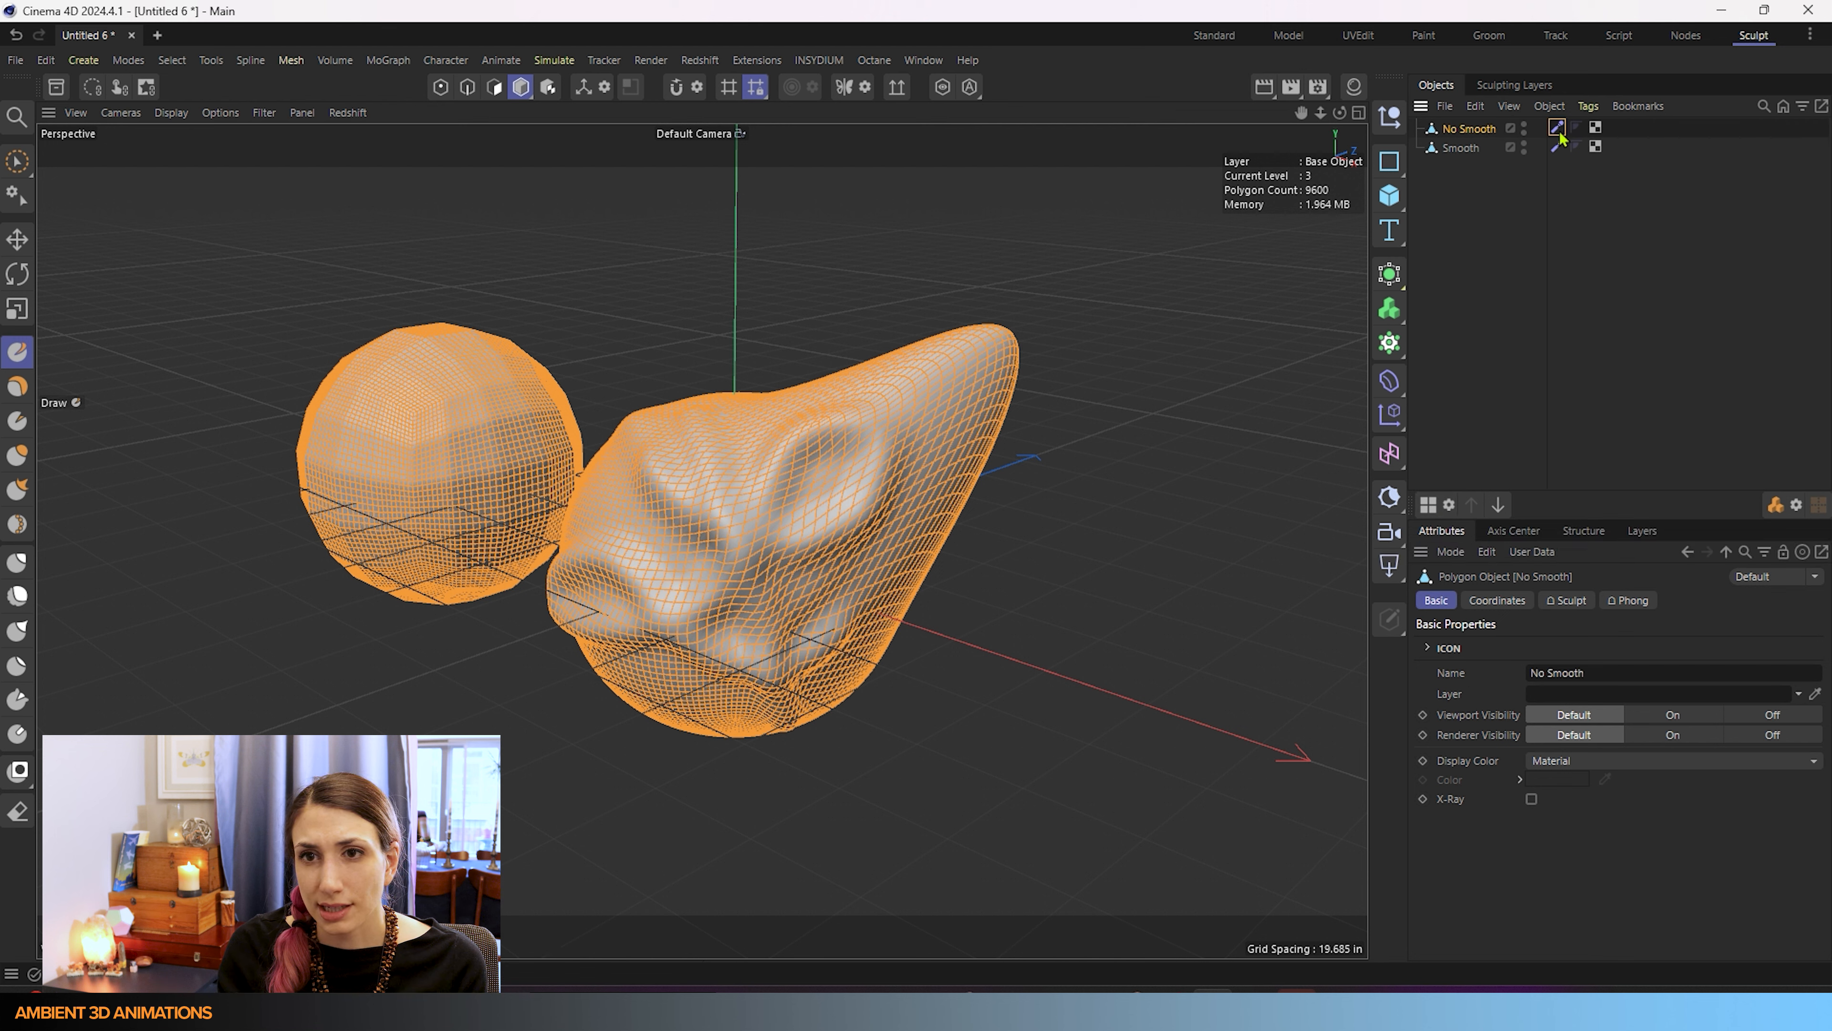
left_click(1486, 666)
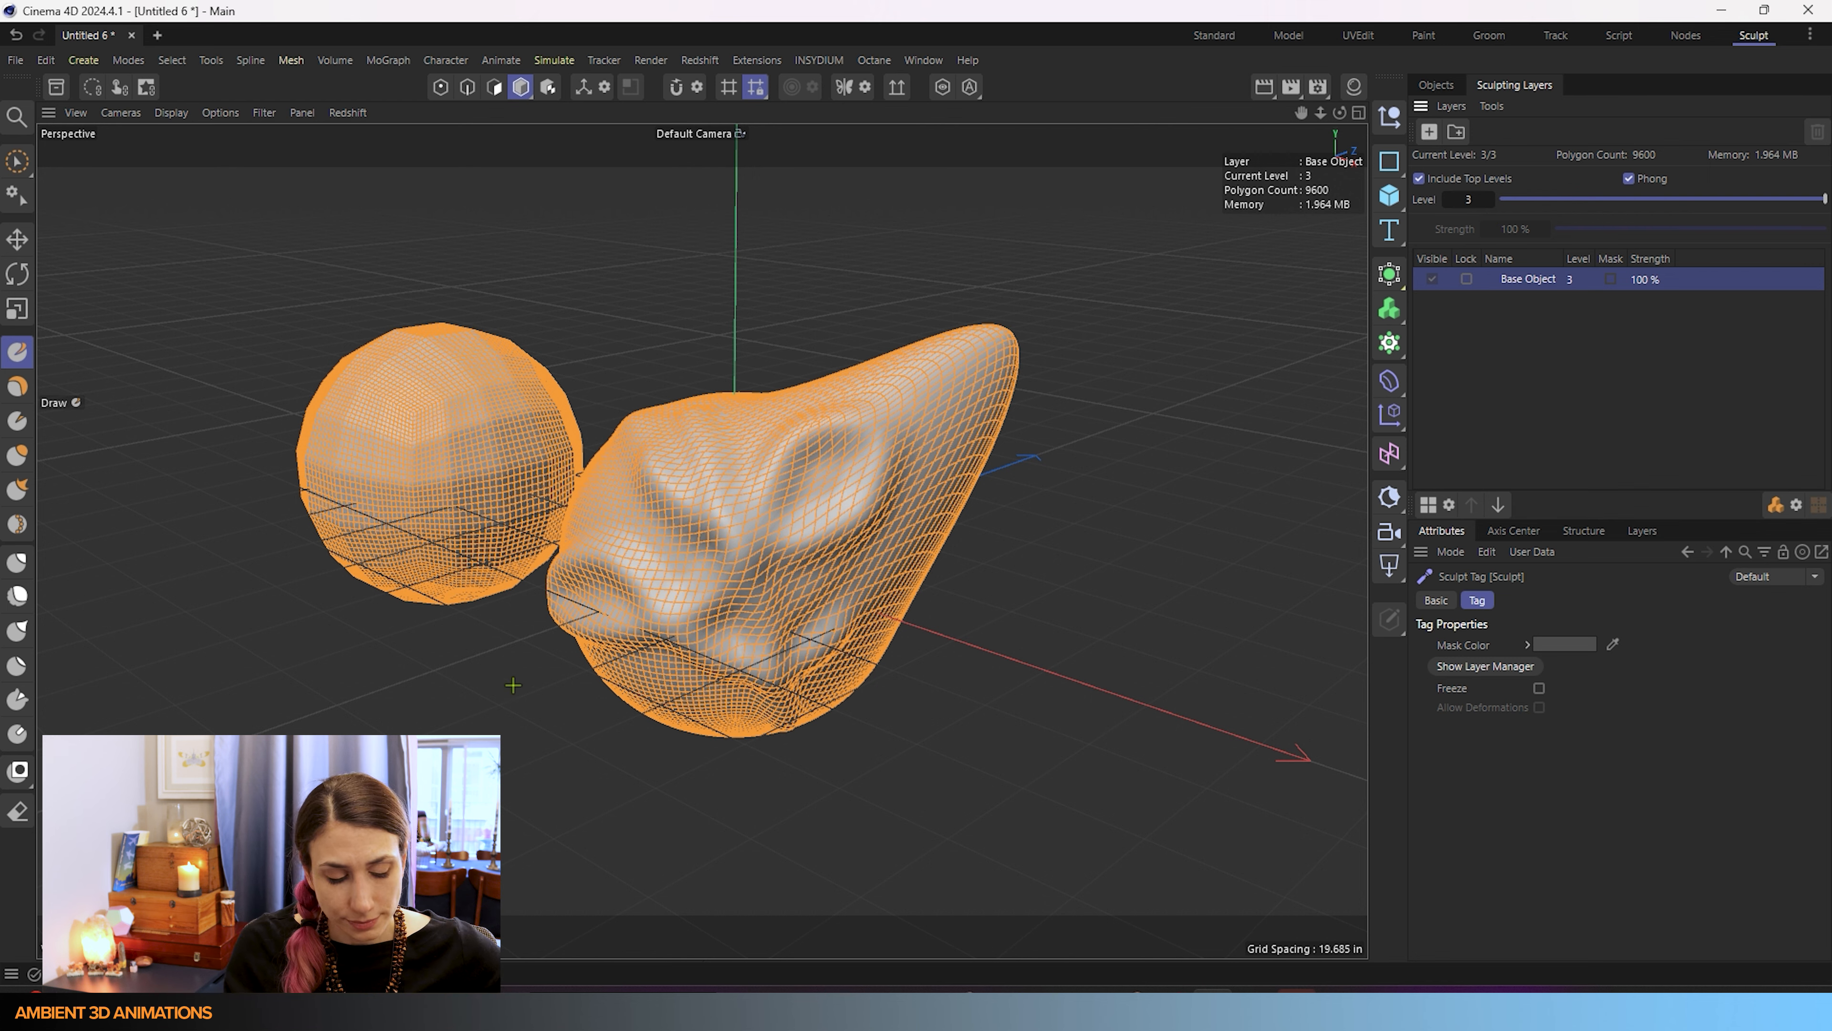
mouse_move(462, 694)
left_mouse_down("alt")
mouse_move(605, 635)
mouse_move(809, 601)
left_mouse_up("alt")
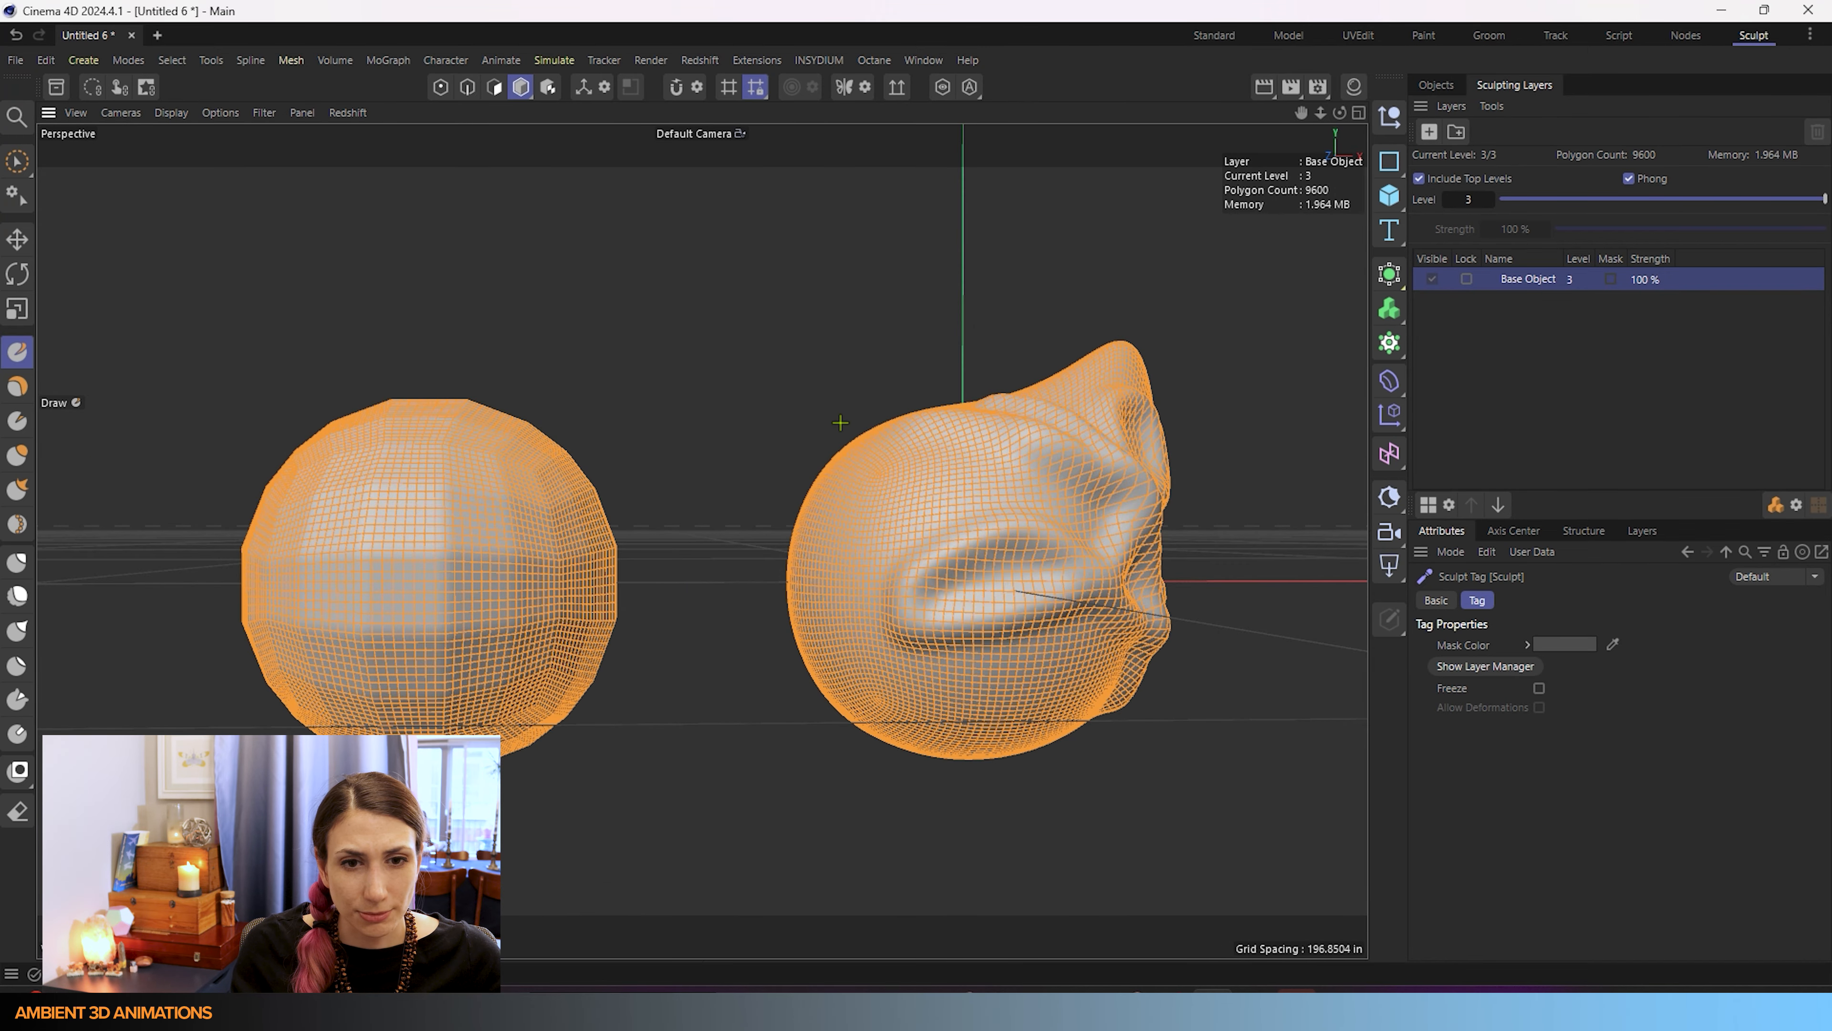